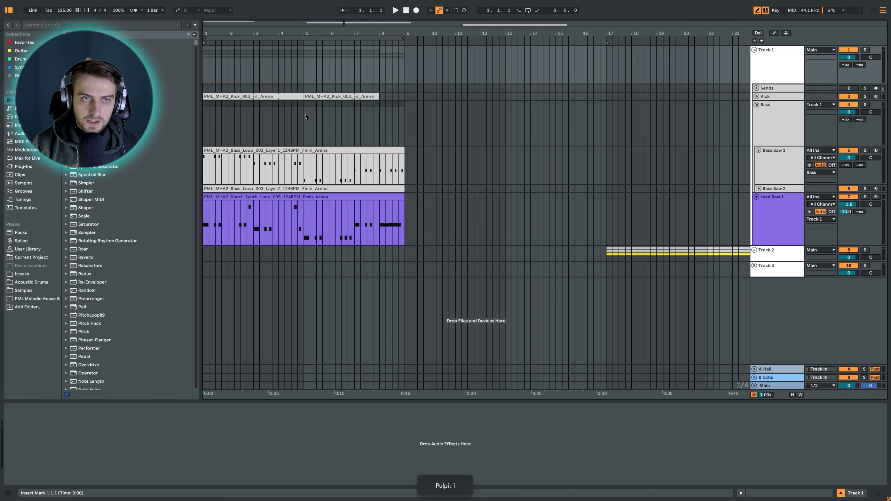
Play the full arrangement from the start and show the Lead Saw 1 device chain
key(space)
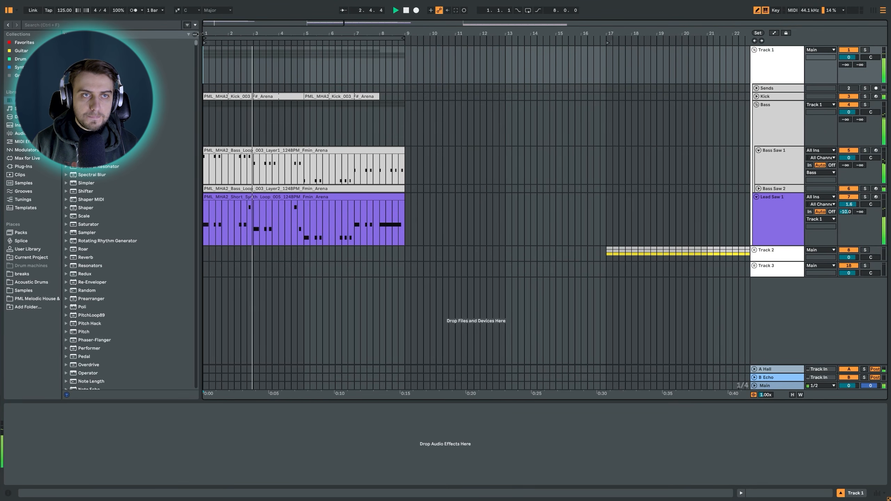
drag(304, 34, 405, 42)
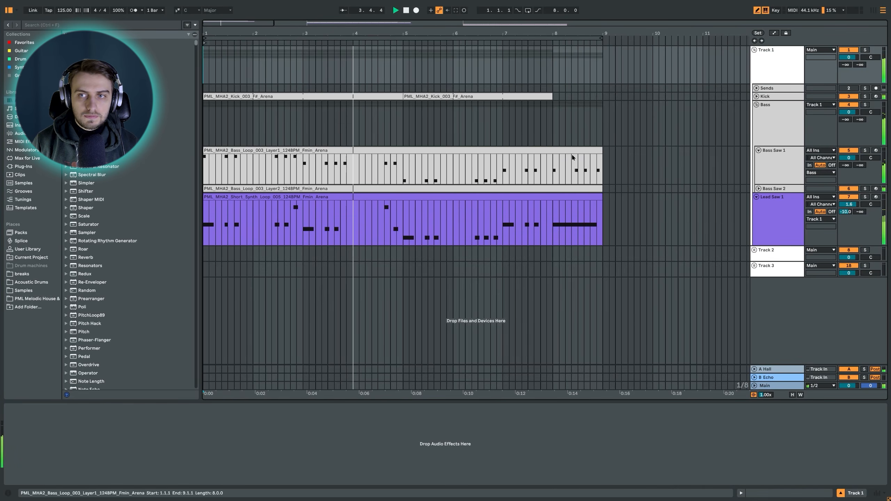
click(766, 218)
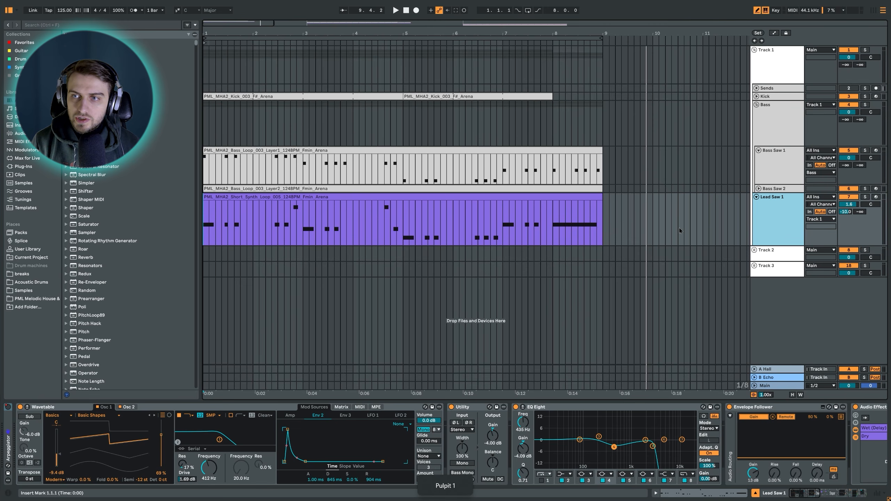
Solo the Lead Saw 1 track and play its synth loop
click(864, 198)
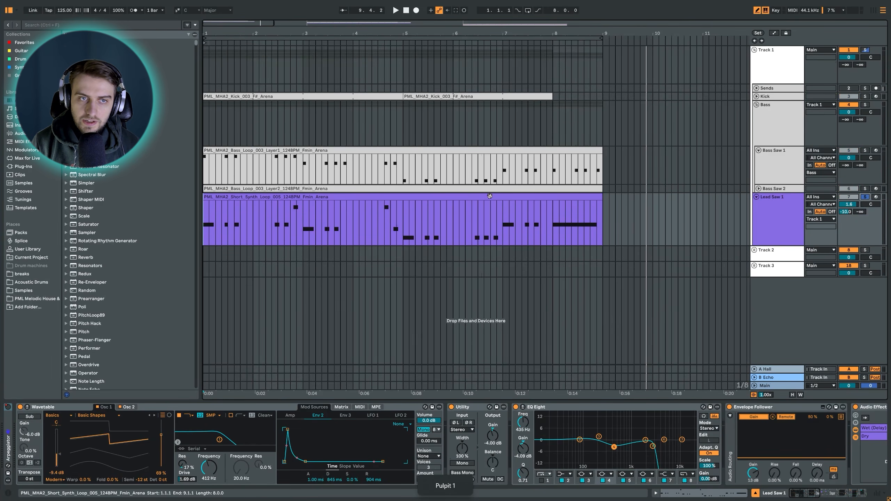
click(490, 196)
key(space)
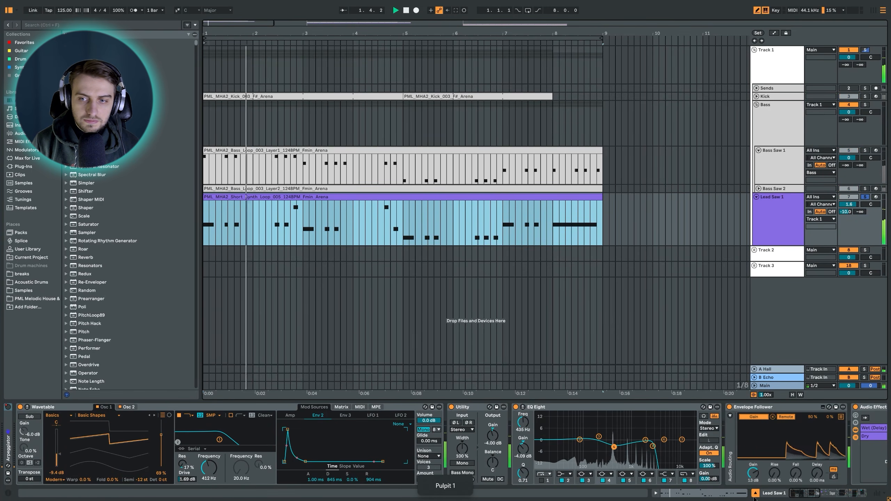
Collapse all devices in the Lead Saw 1 chain
drag(809, 496, 852, 499)
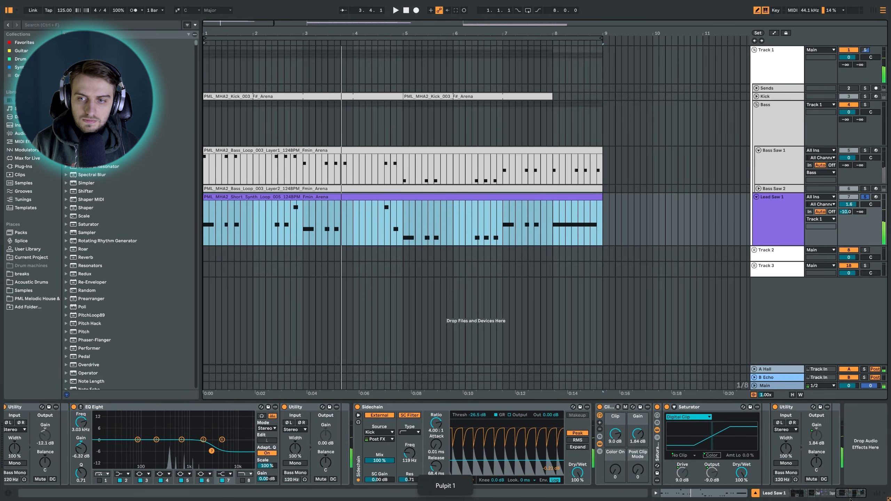
click(612, 410)
key(ctrl+a)
double_click(612, 409)
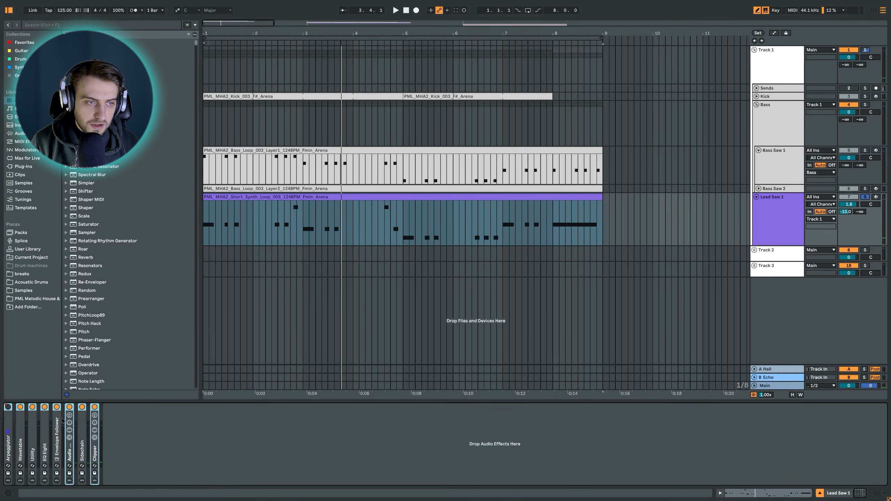
Expand Wavetable, and group all effects from Utility through Clipper into one rack and deactivate it
click(20, 444)
double_click(21, 430)
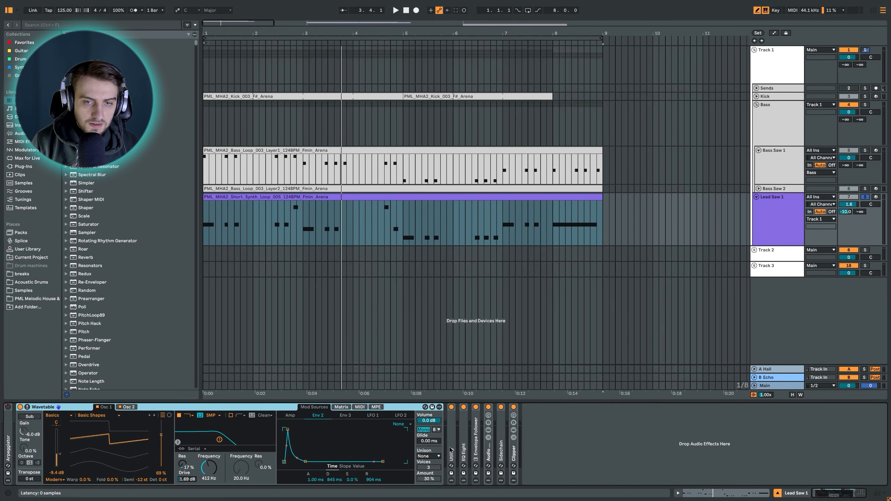
shift+click(515, 447)
key(ctrl+g)
key(0)
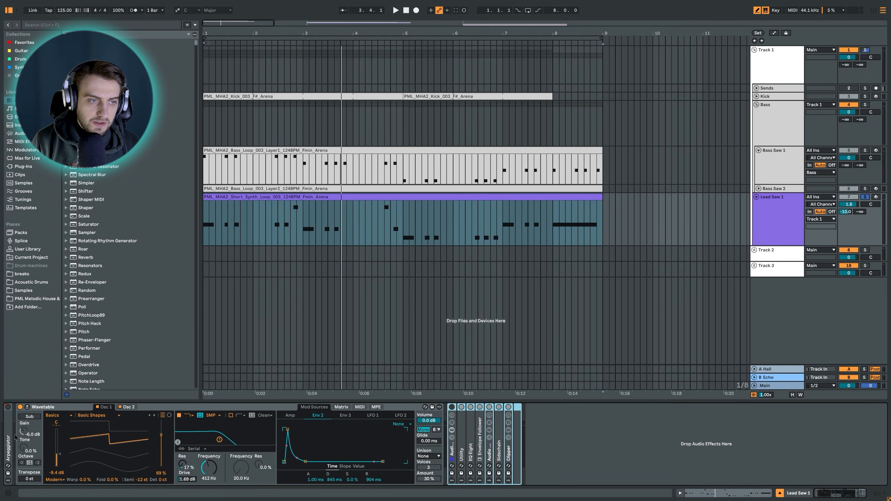
Expand the Arpeggiator and show its Device On automation on the Lead Saw 1 track
double_click(8, 439)
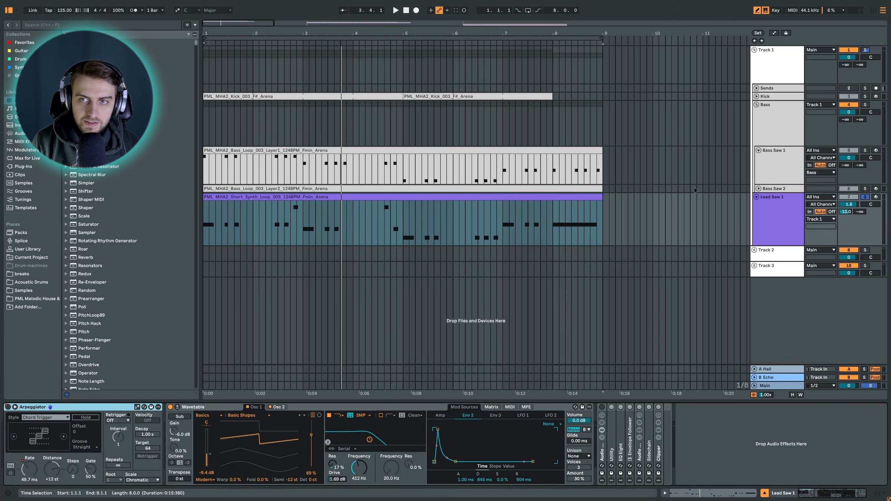
key(a)
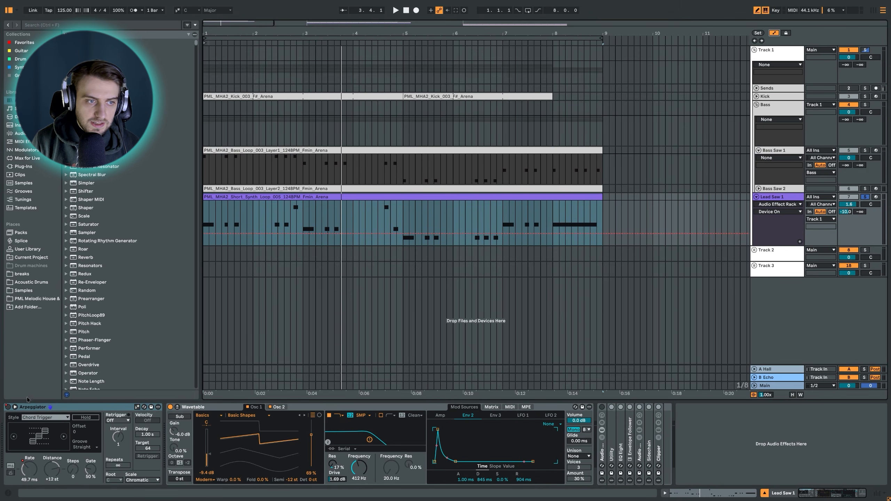
click(11, 408)
click(552, 240)
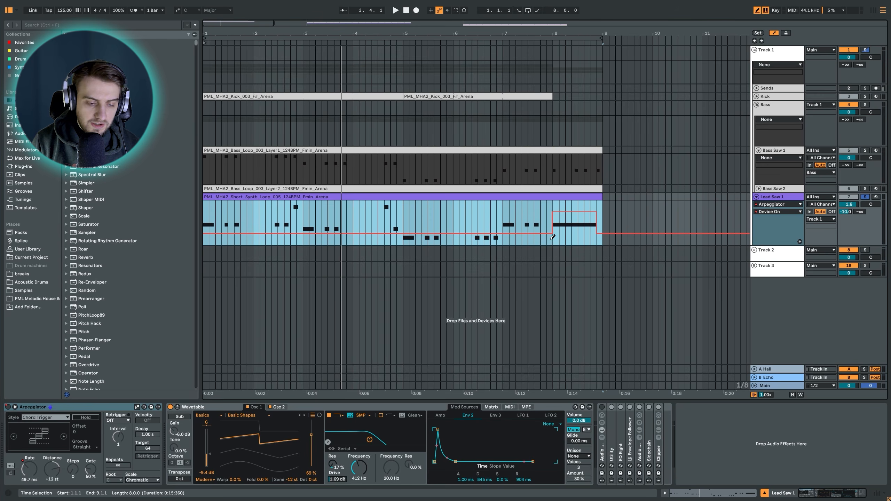
Play the long note from bar 8 with the Arpeggiator automated on, and play the loop from the start
click(558, 260)
key(space)
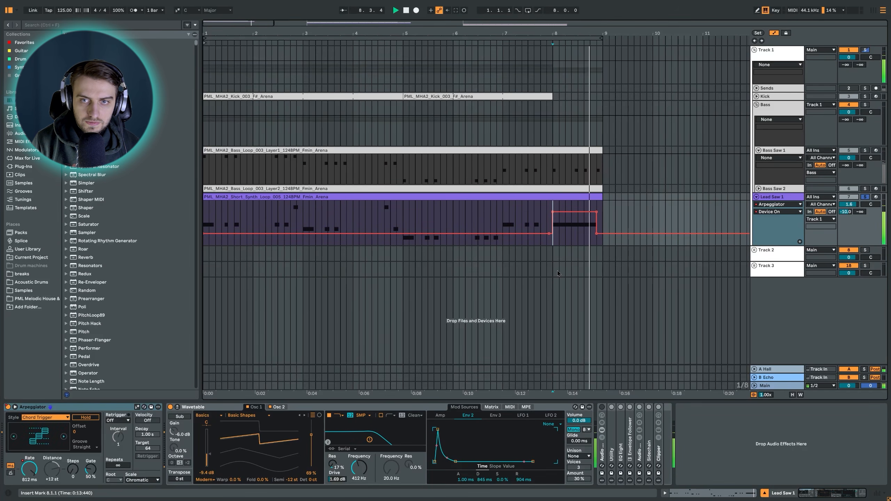
key(space)
key(Home)
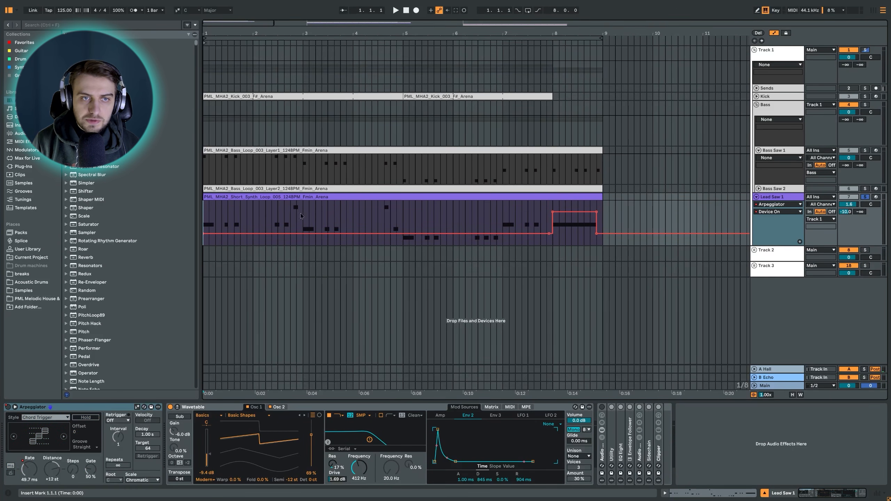
key(space)
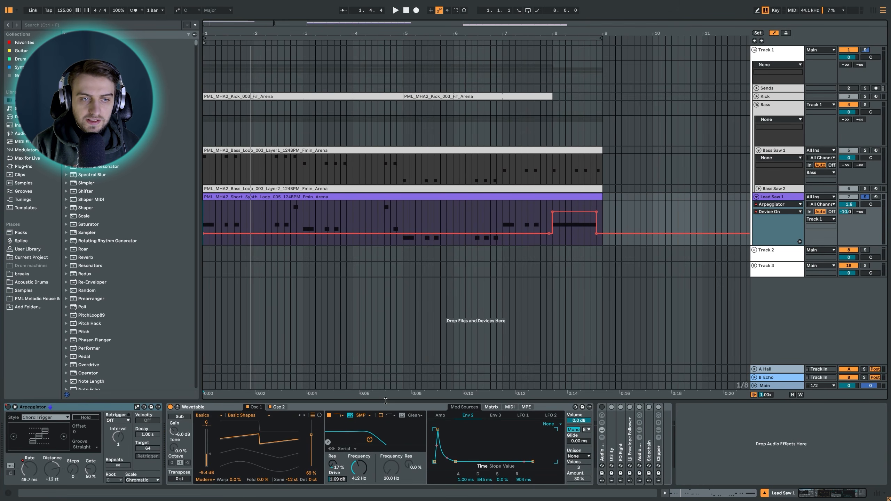
Turn off Wavetable's Osc 2 and set the global modulation amount to 0% to audition Osc 1 alone
click(277, 408)
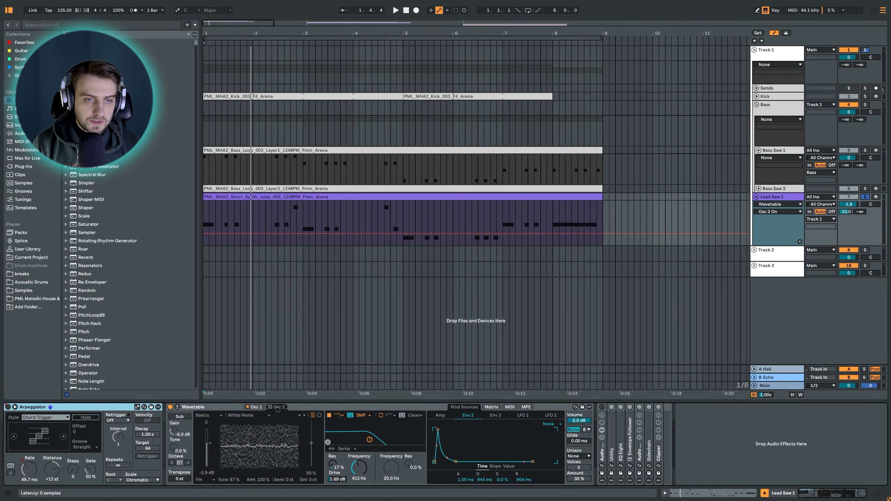
click(256, 408)
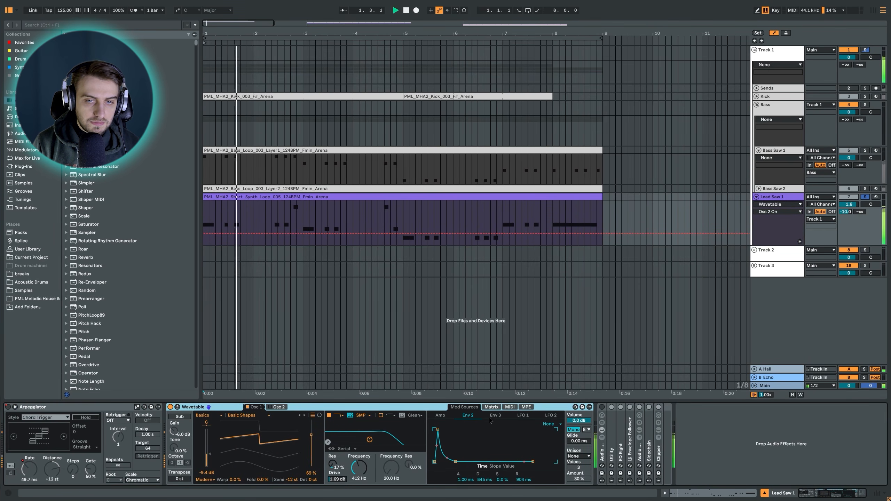
click(491, 407)
click(527, 479)
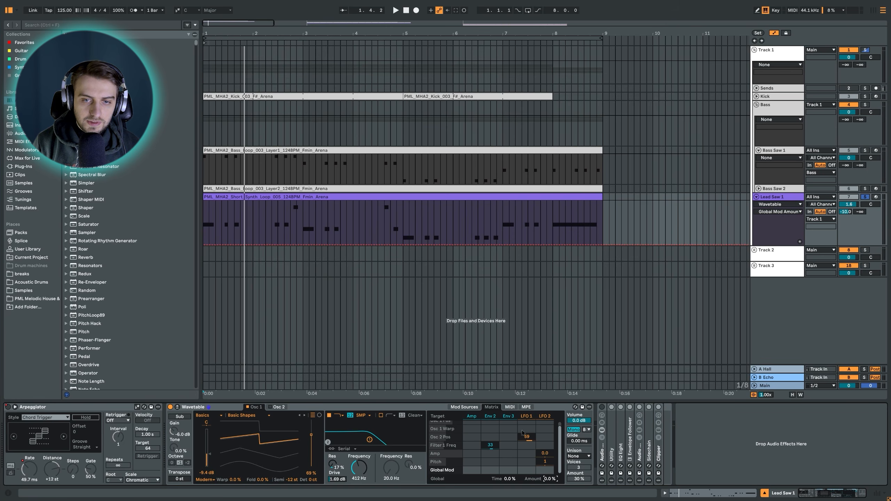
click(458, 408)
key(space)
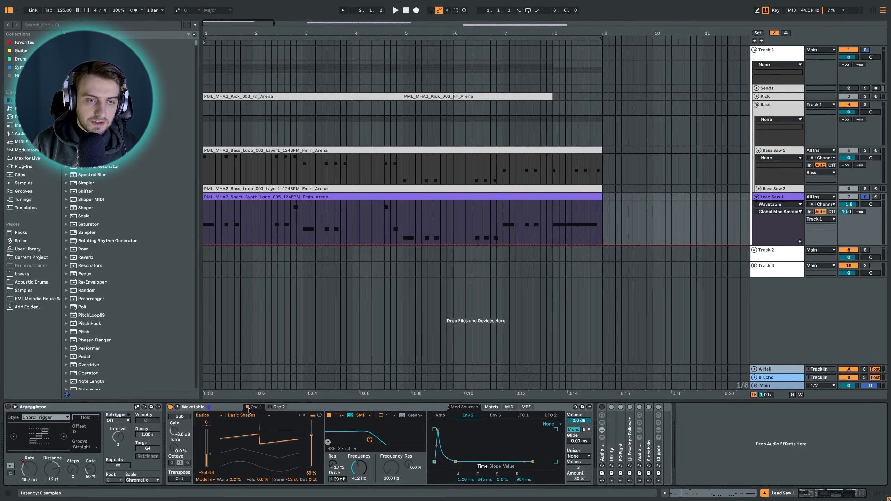
Turn on Osc 2 with the filter frequency at 7.61 kHz and compare its oscillator effect set to None and Fm
click(276, 407)
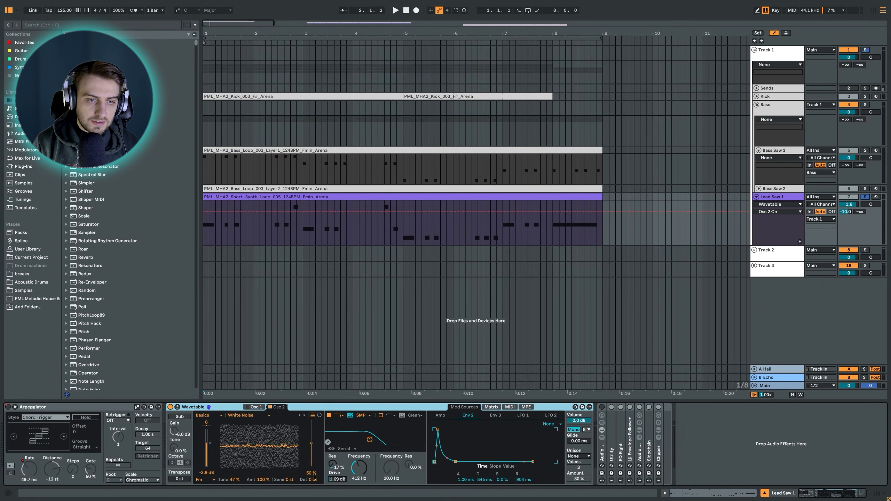
key(space)
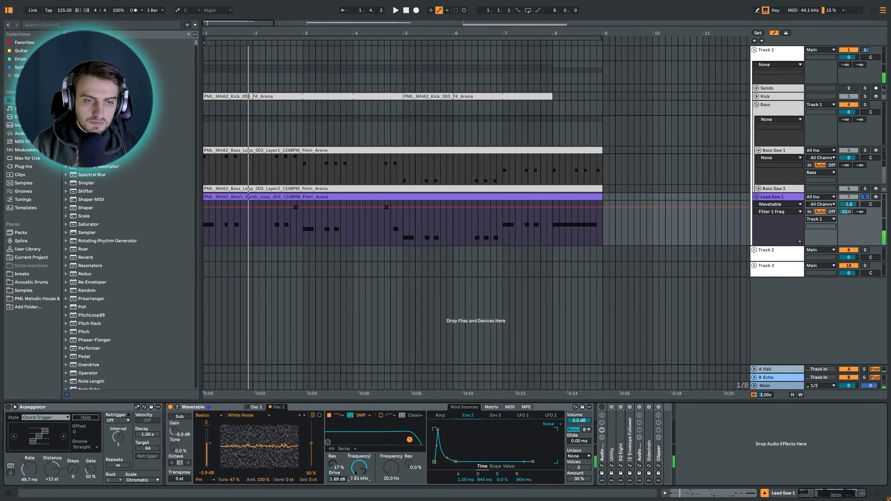
click(291, 431)
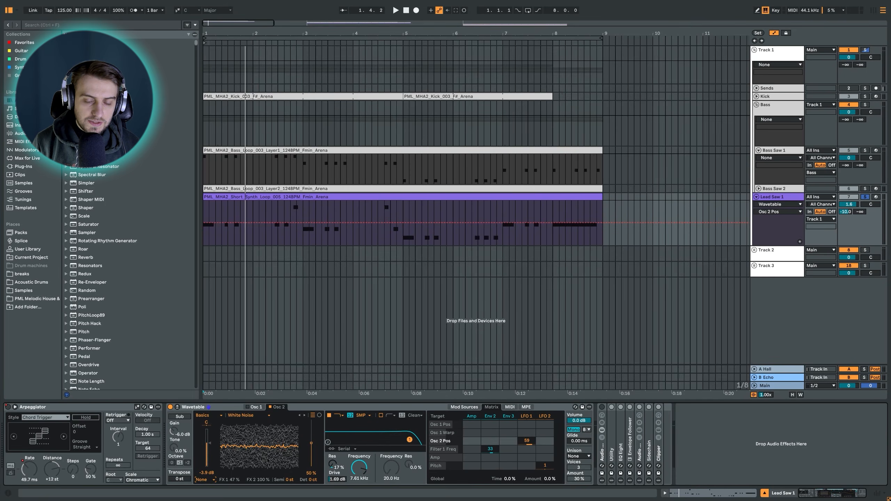
key(space)
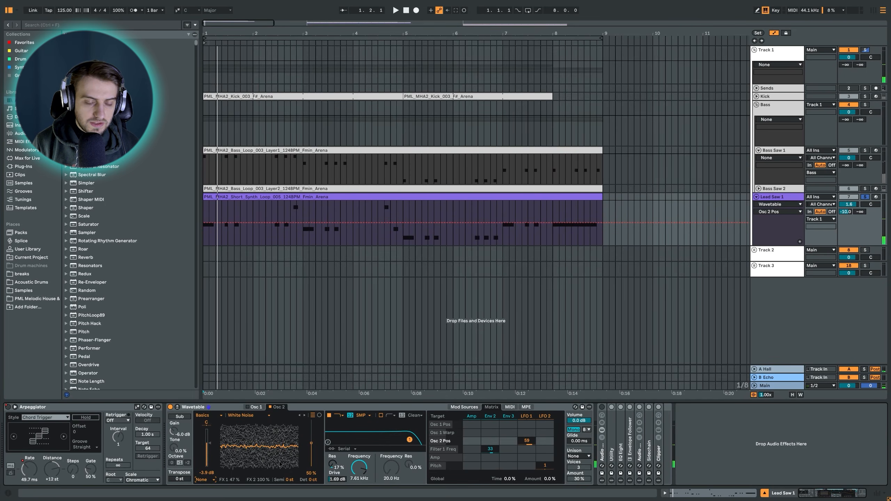
click(207, 479)
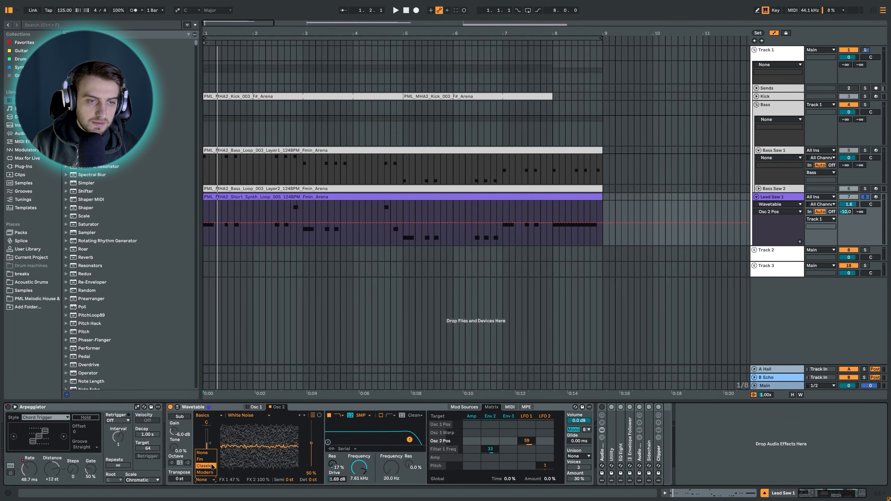
click(211, 460)
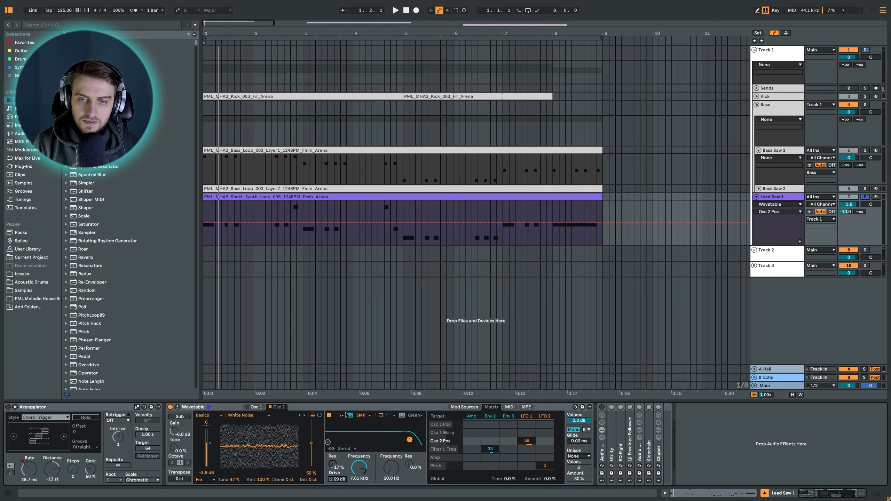
Try a 200% global modulation amount, reset it to 100%, and play the synth with the filter at 412 Hz
drag(550, 481, 550, 421)
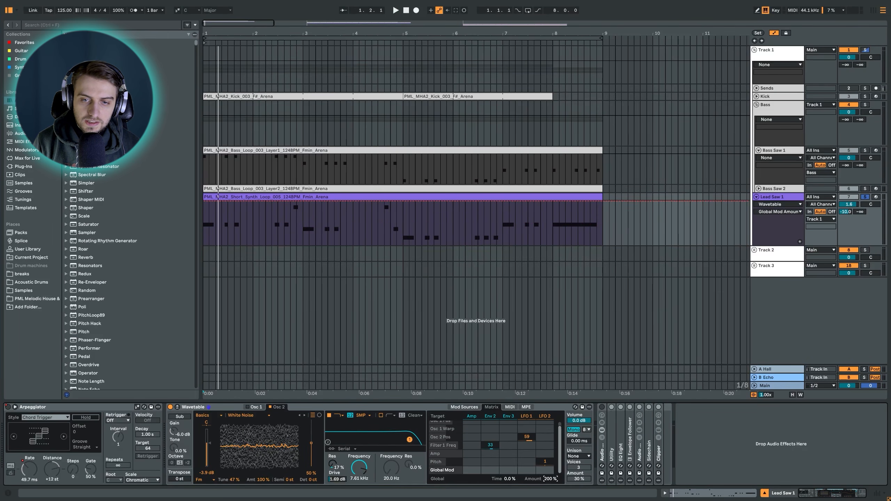
double_click(550, 480)
click(329, 415)
key(space)
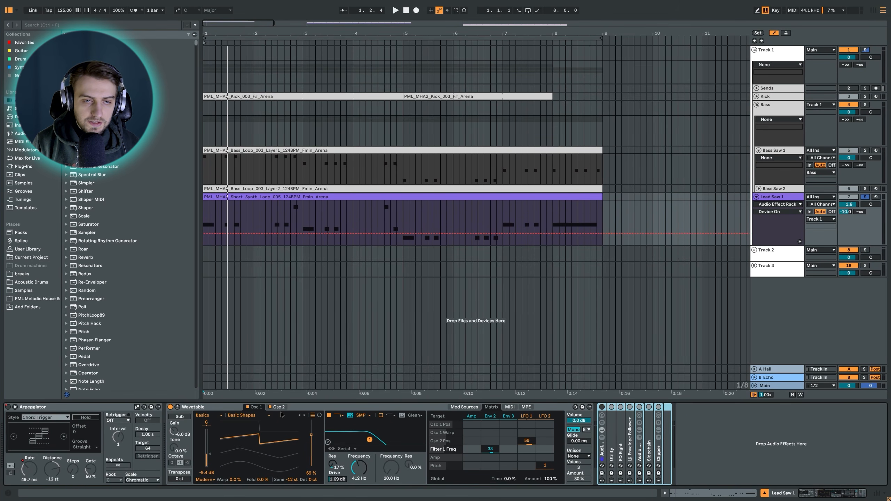
key(space)
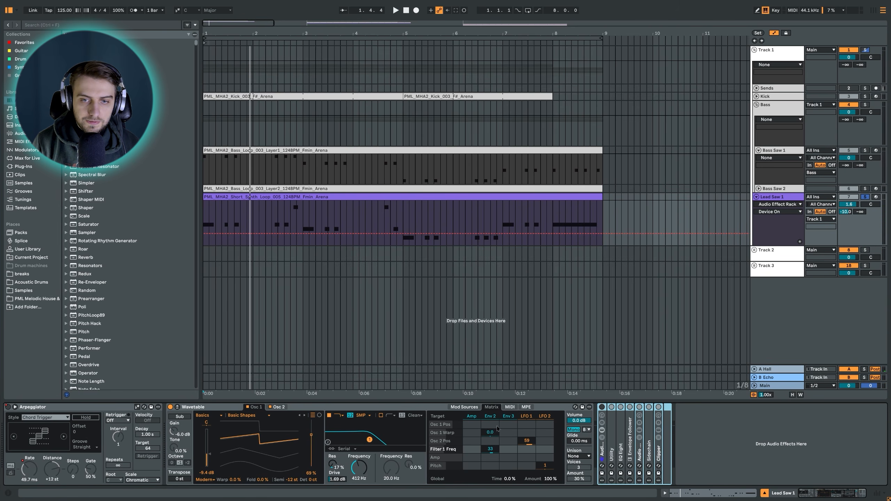
Review Wavetable's LFO 1, Amp and Env 2 modulation source settings
click(469, 411)
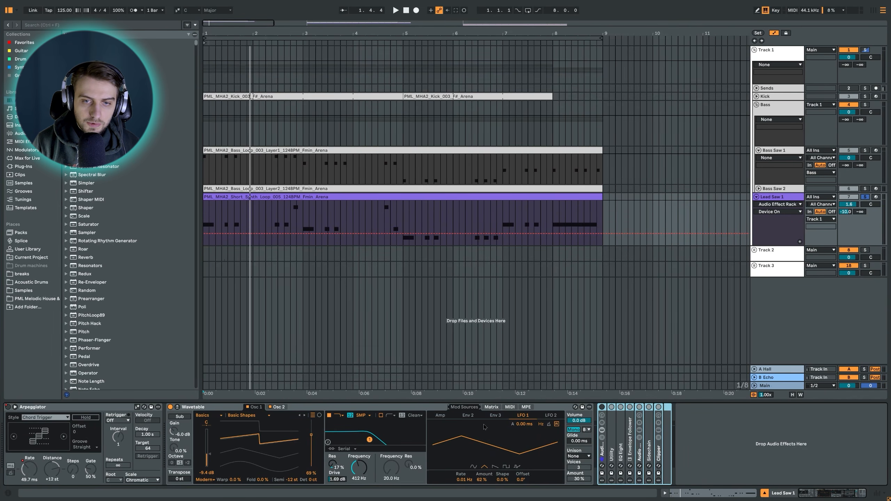
click(441, 416)
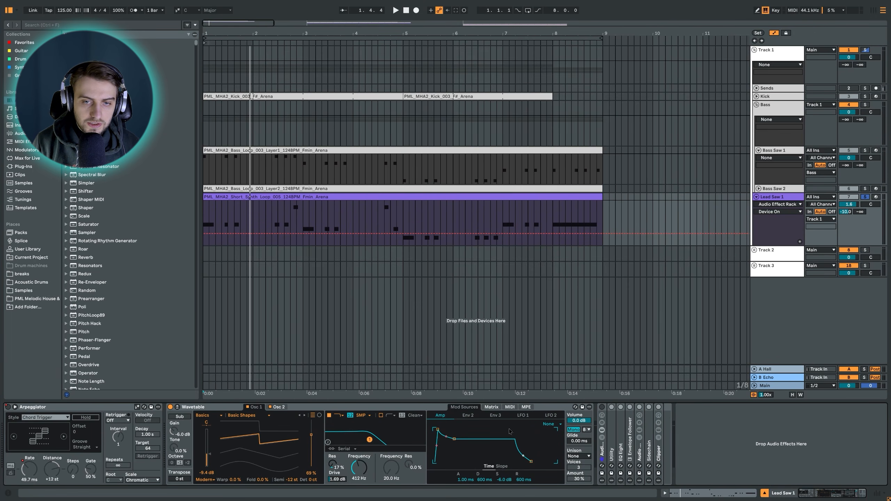
click(467, 416)
Set Wavetable's first filter circuit to Clean and play the loop to hear it
click(361, 416)
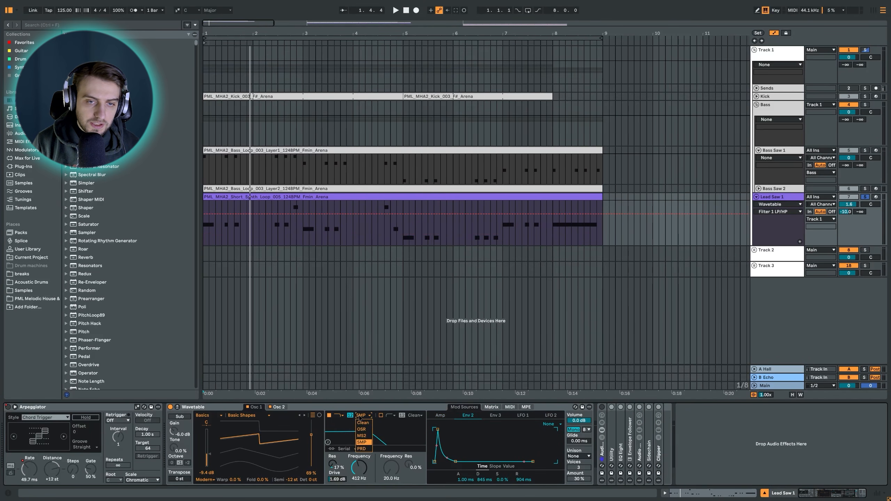
click(362, 417)
click(370, 417)
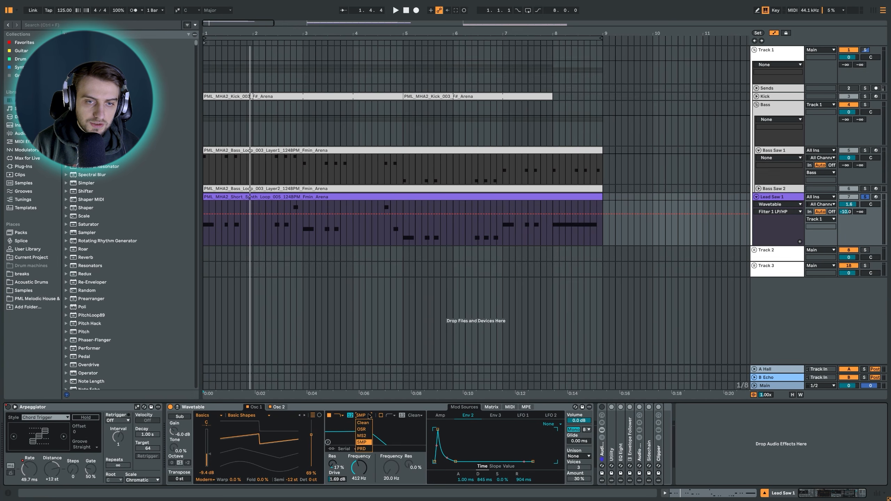
click(365, 417)
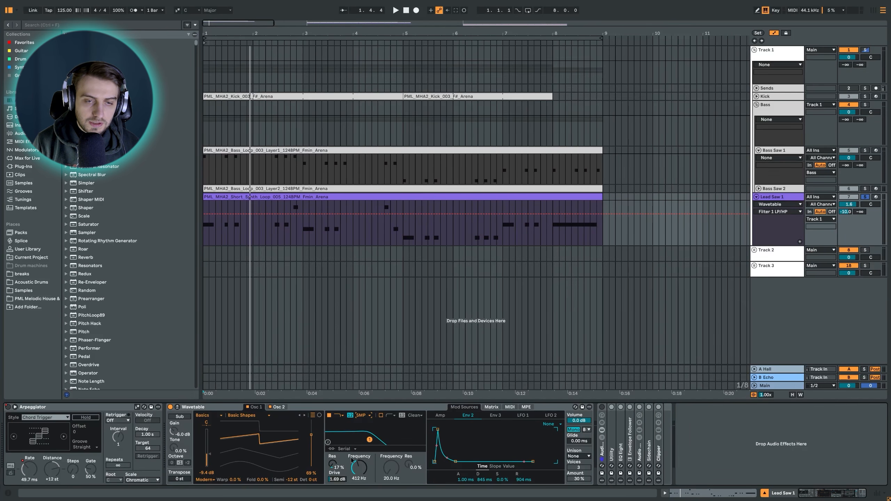
click(368, 418)
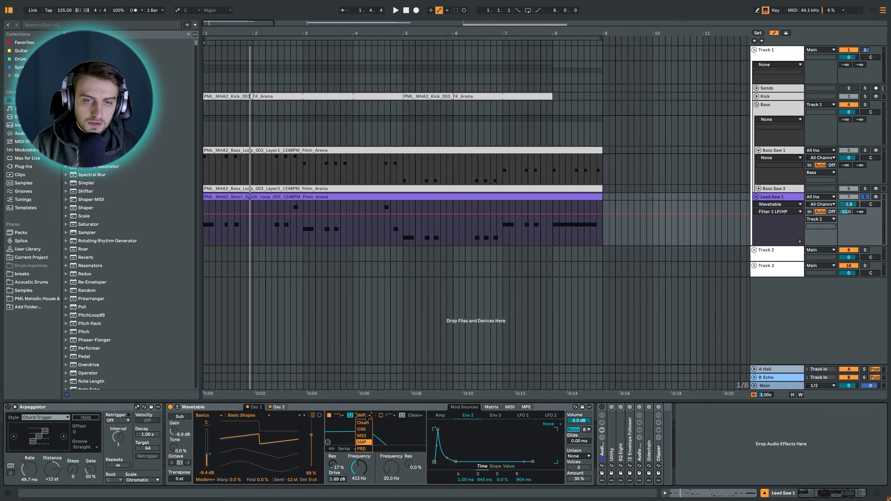
click(367, 425)
key(space)
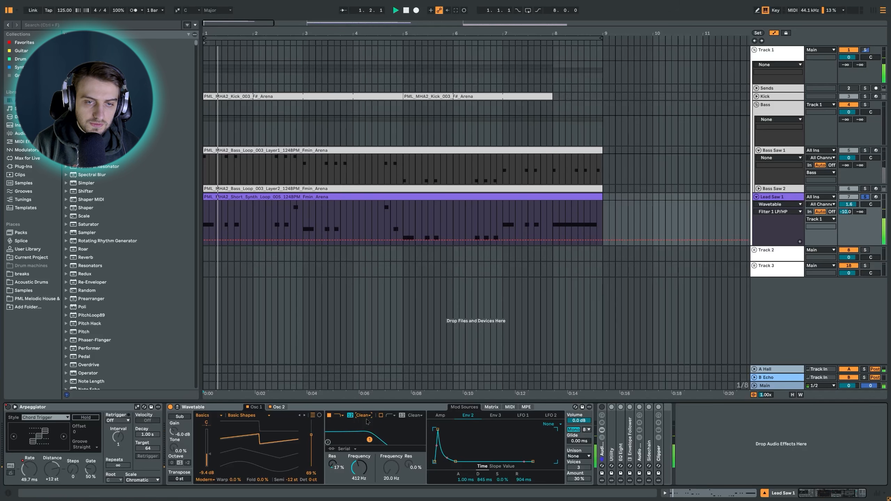
Revert Wavetable's first filter circuit to SMP and compare its drive at 9.75 dB and 1.69 dB while playing the loop
key(ctrl+z)
key(space)
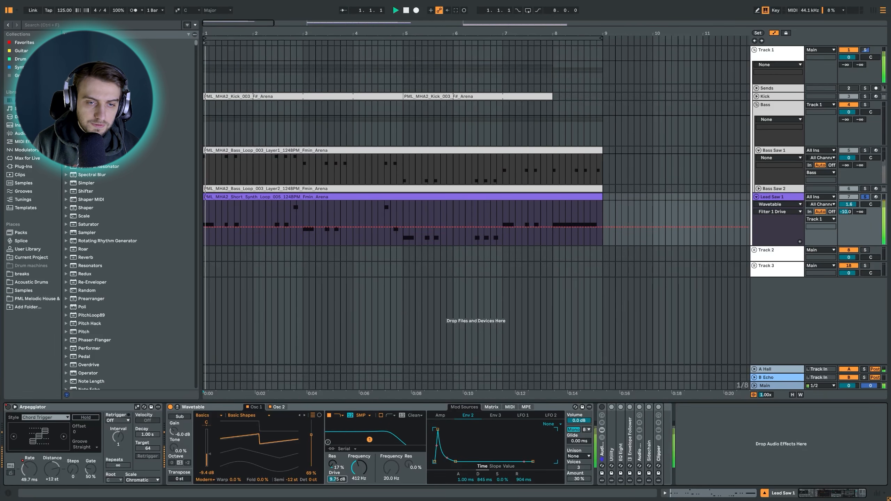
key(space)
key(space)
key(space)
key(space)
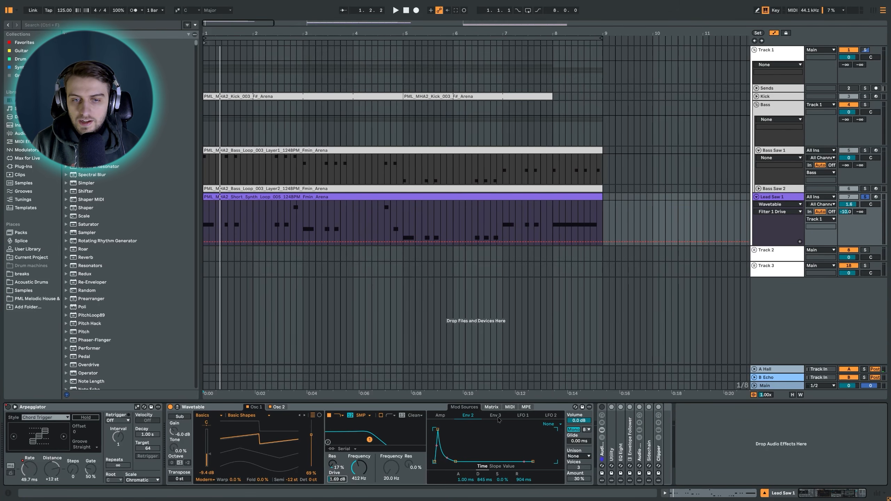
Compare Wavetable's LFO 2 amount at 0% and 11% while playing the loop
click(551, 416)
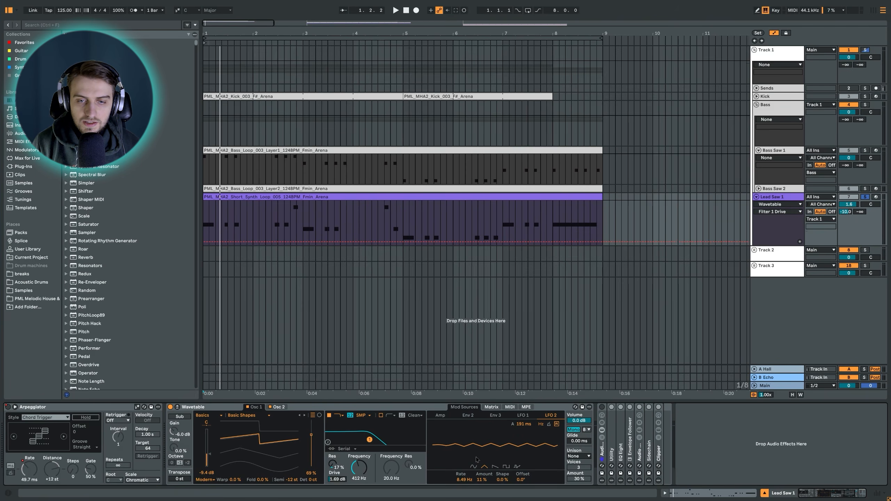
drag(484, 479, 484, 499)
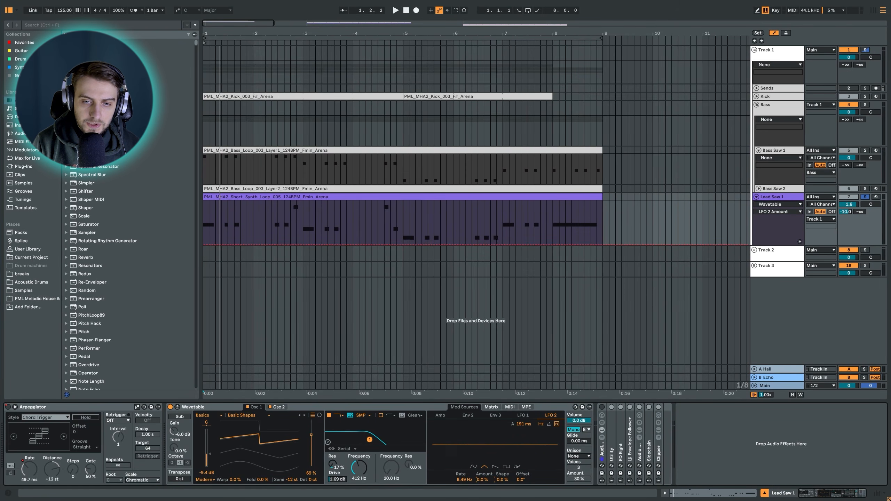
key(space)
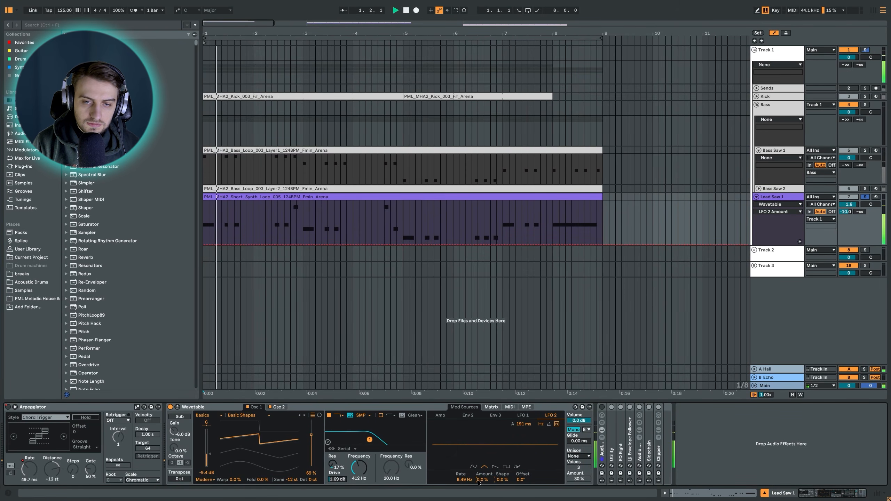
mouse_move(482, 479)
mouse_down()
mouse_move(481, 460)
mouse_move(490, 492)
mouse_up()
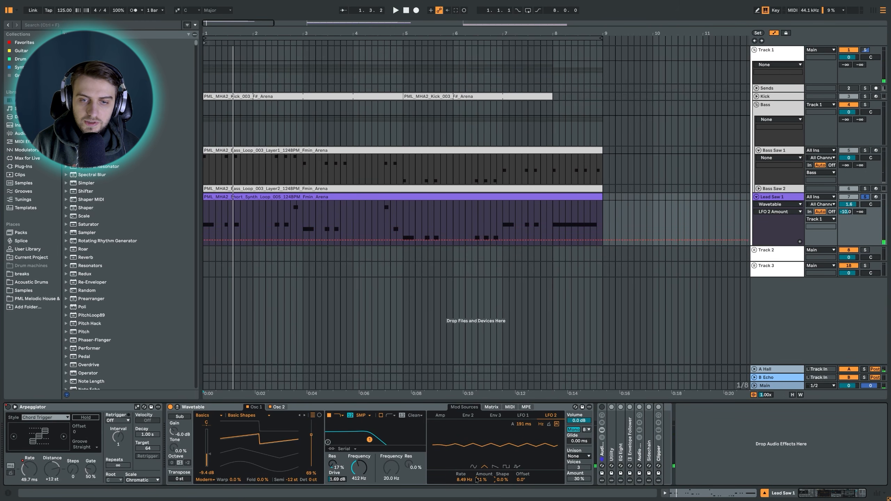
Check LFO 2's pitch routing in the modulation matrix and compare its attack time at 0 ms and 191 ms
click(491, 408)
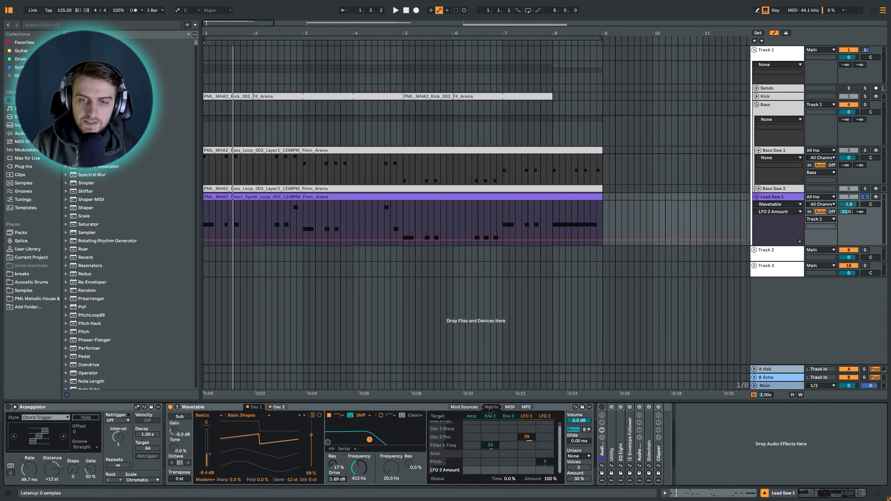
click(550, 466)
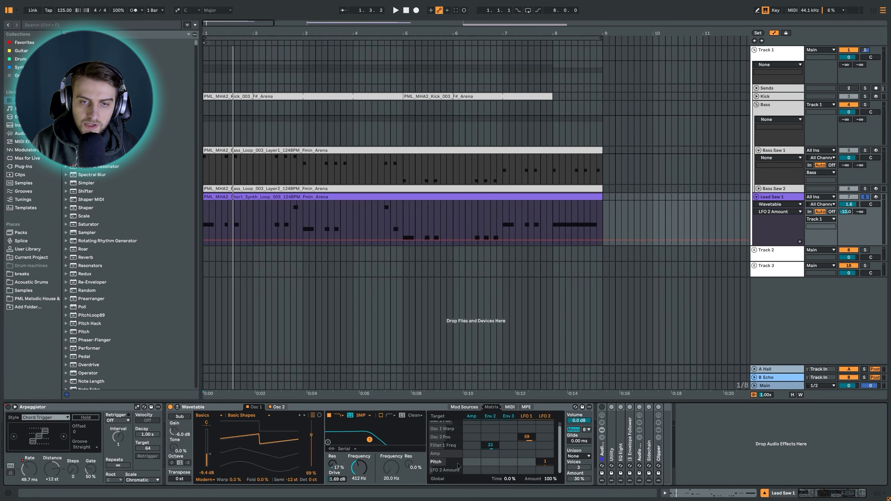
click(461, 407)
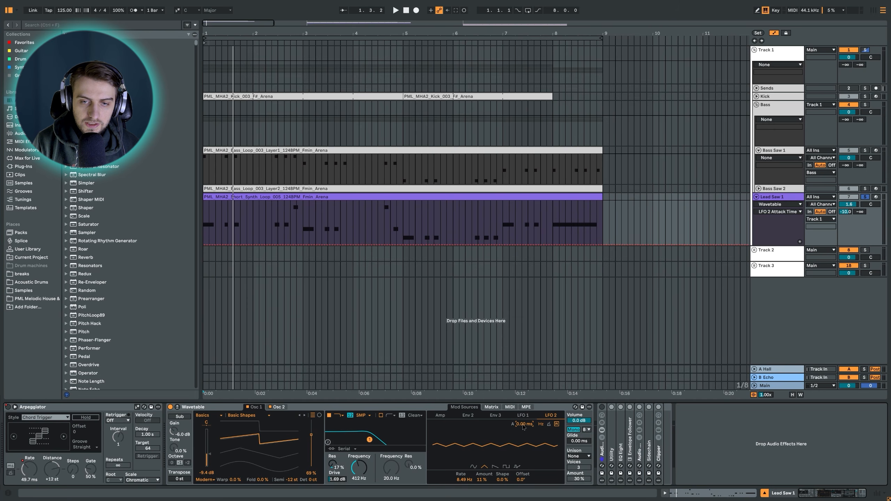
key(space)
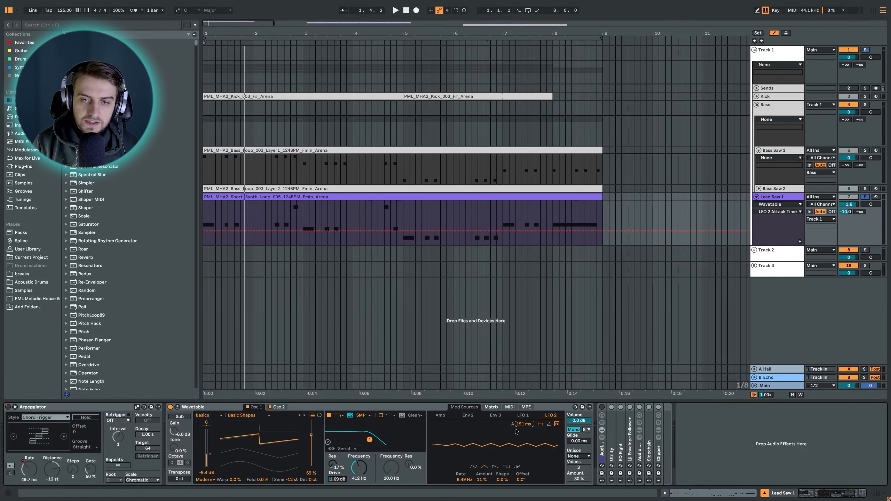
click(556, 424)
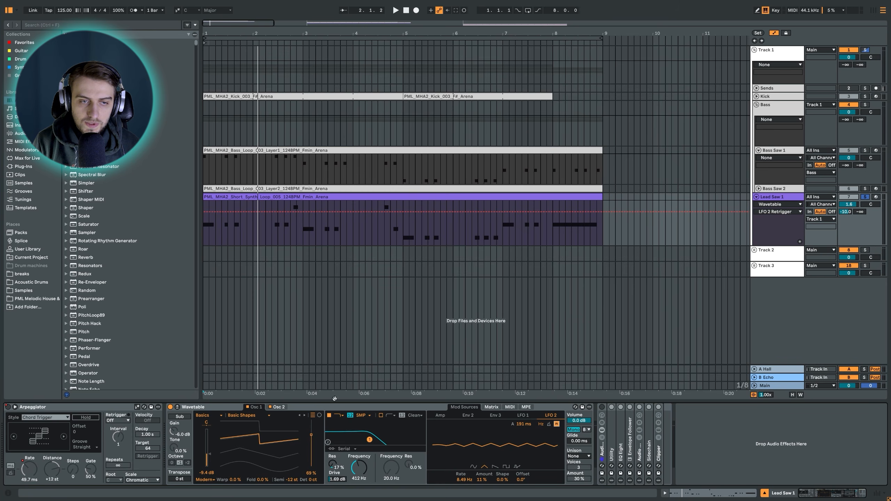
Show Osc 2's settings and play the Lead Saw 1 clip from 8.1.1 to hear its long final note
click(278, 407)
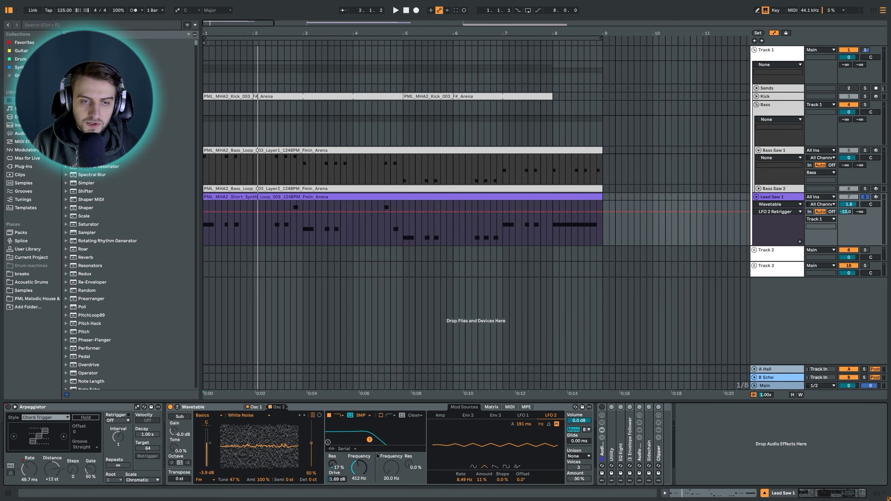
click(553, 221)
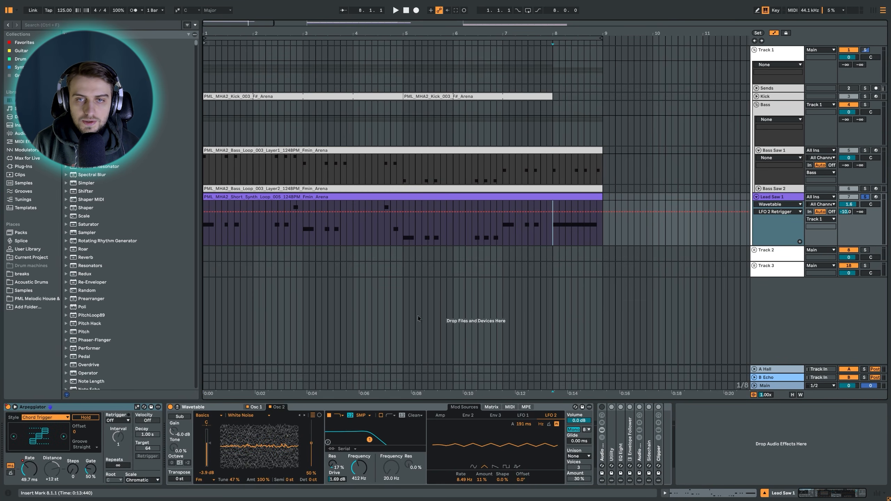
key(space)
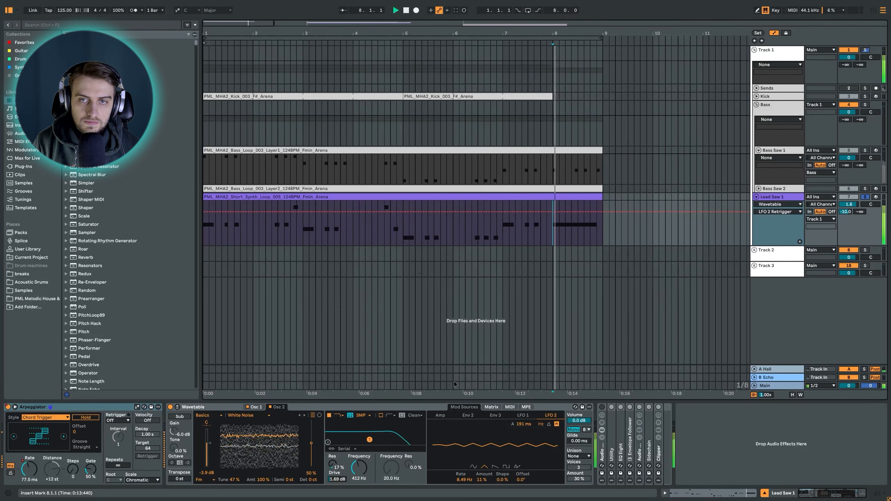
key(space)
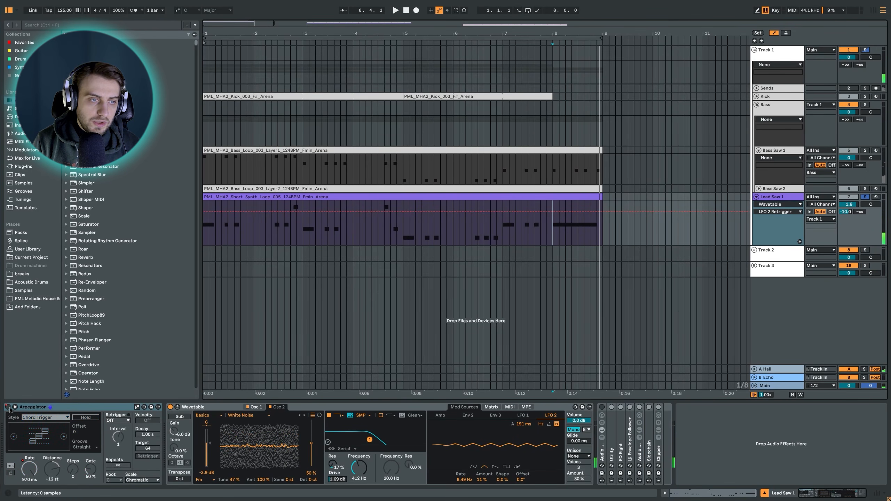
Show the Arpeggiator's Device On and Free Rate automation and play the range from 8.1.1 to 8.4.3
right_click(8, 407)
click(17, 413)
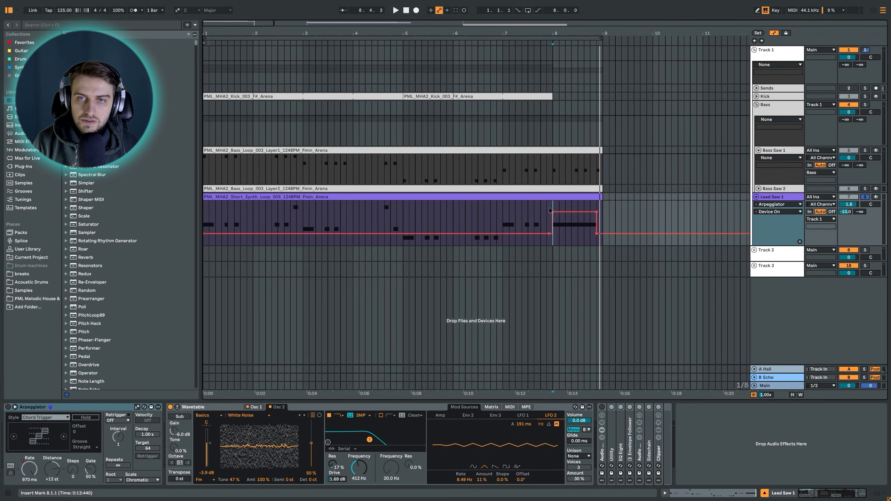
drag(552, 244, 597, 246)
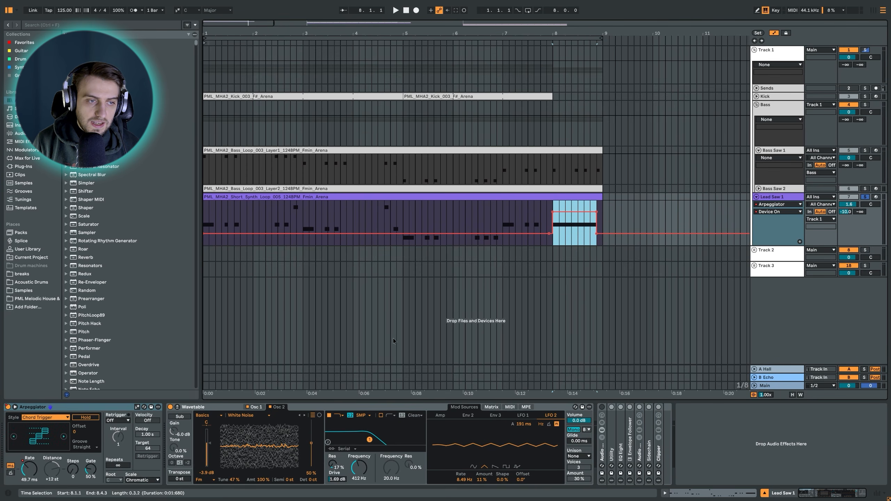
click(27, 475)
key(space)
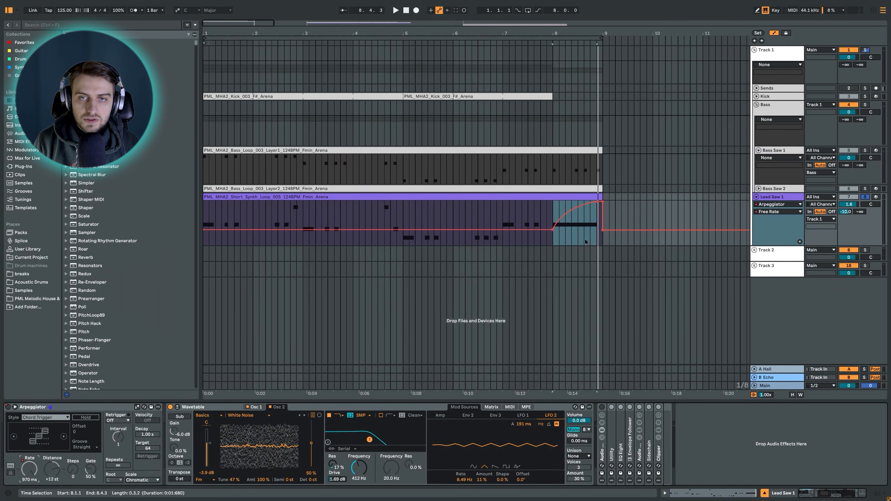
Ungroup the outer Audio Effect Rack after Wavetable, then unfold its Utility to inspect it and fold it again
click(603, 455)
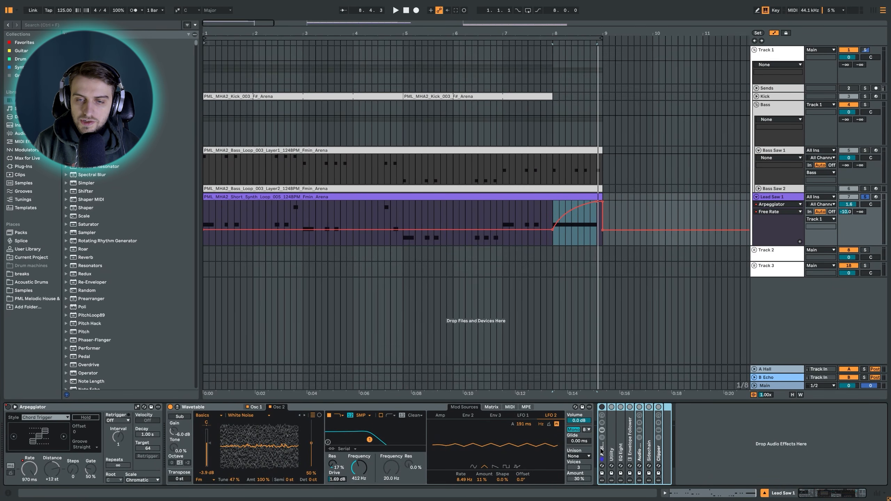
right_click(603, 452)
click(621, 400)
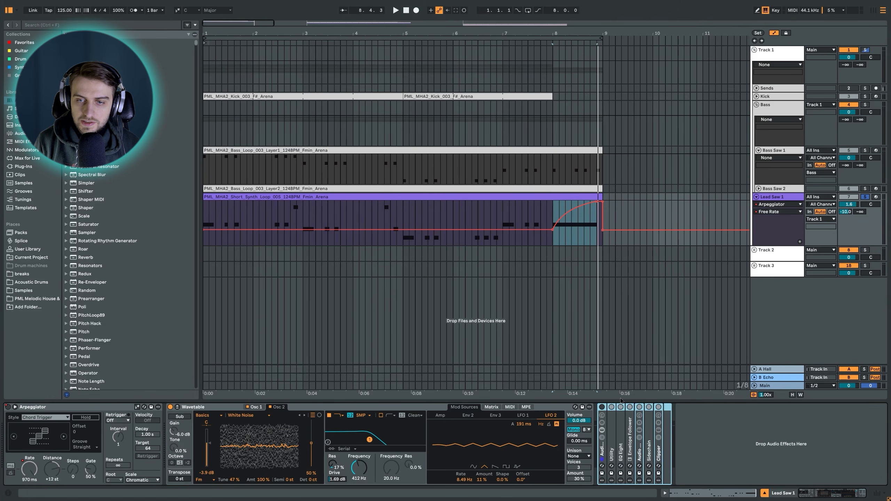
double_click(604, 425)
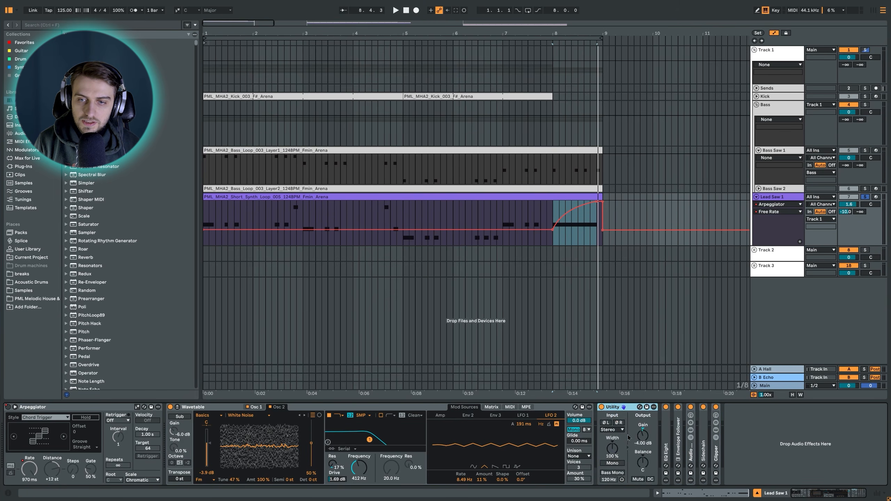
double_click(613, 411)
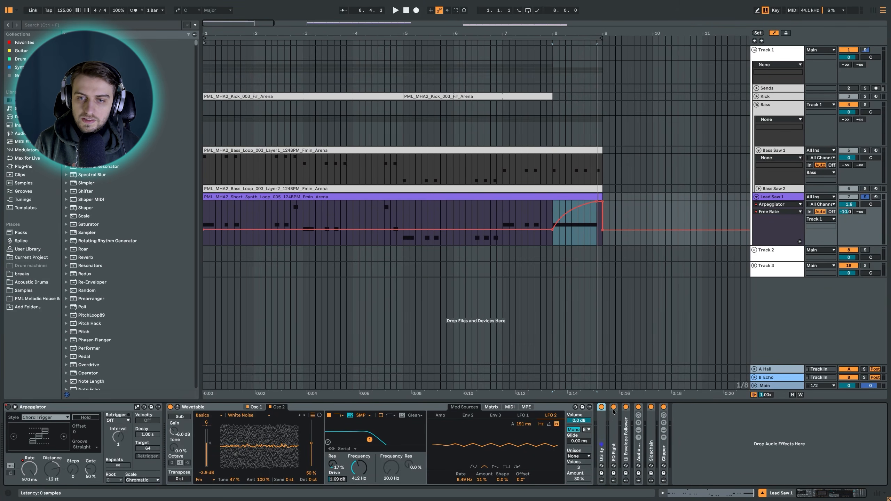
Unfold EQ Eight and compare the sound with band 8 switched off and on during playback
alt+double_click(614, 432)
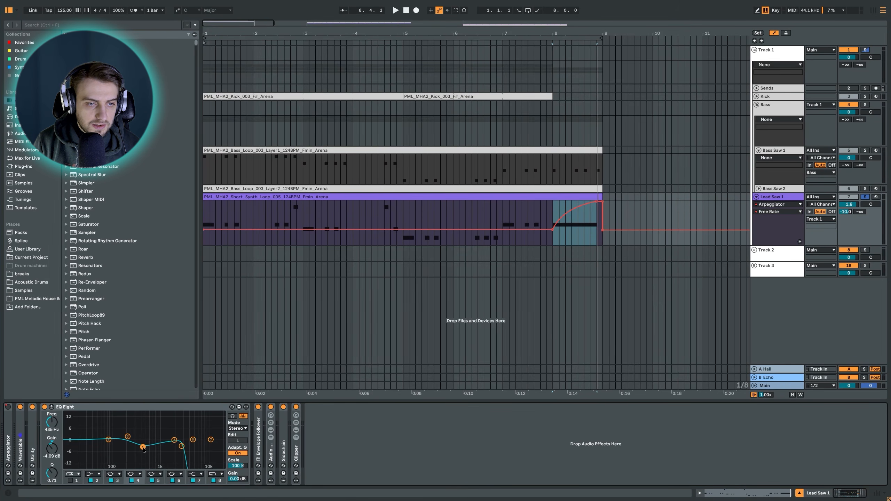
click(214, 481)
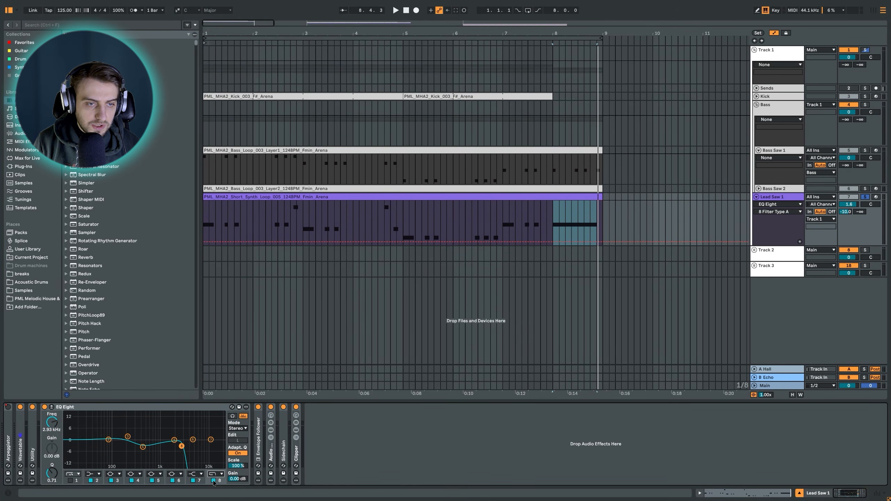
click(132, 481)
key(space)
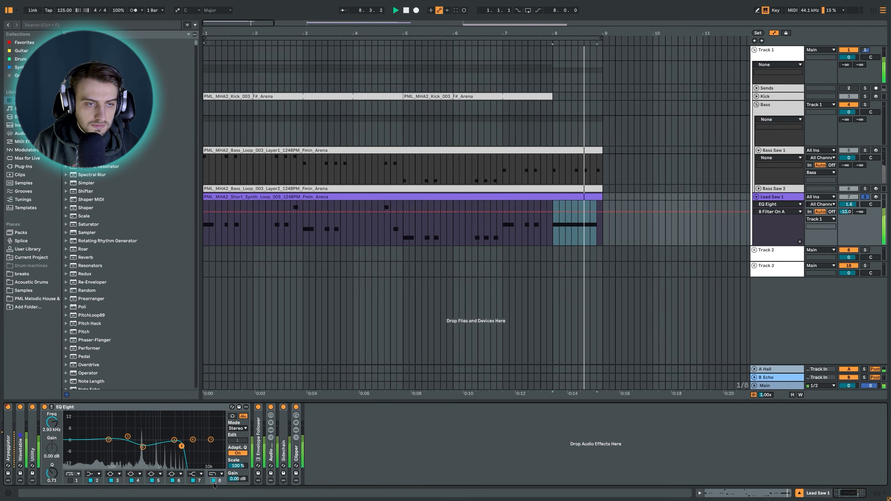
click(214, 481)
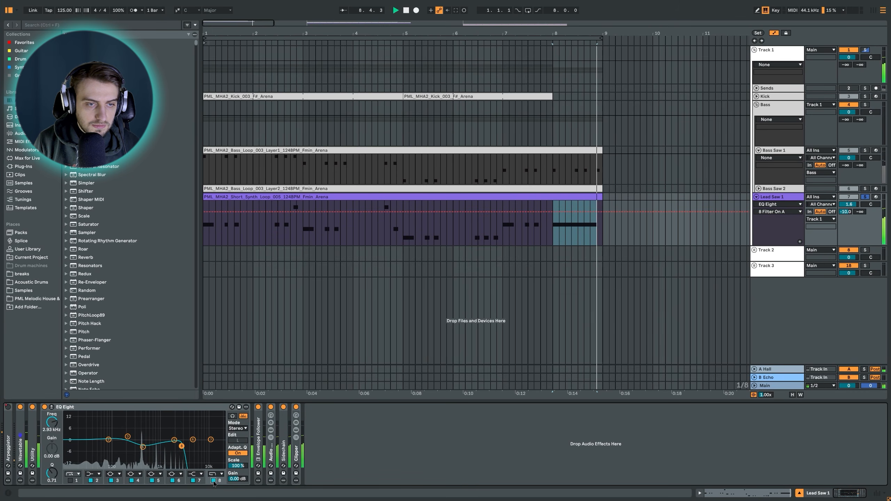
Unfold the Envelope Follower and the Audio Effect Rack following it to examine their devices and chains
double_click(260, 413)
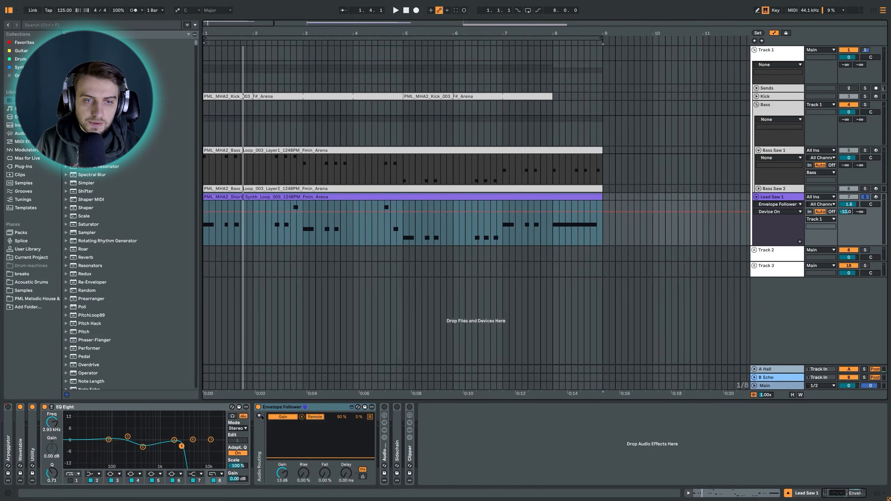
double_click(386, 441)
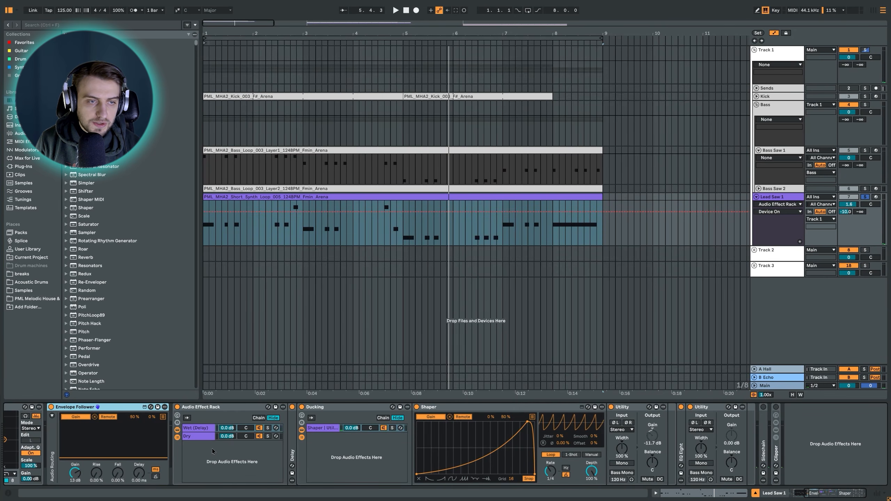
click(193, 407)
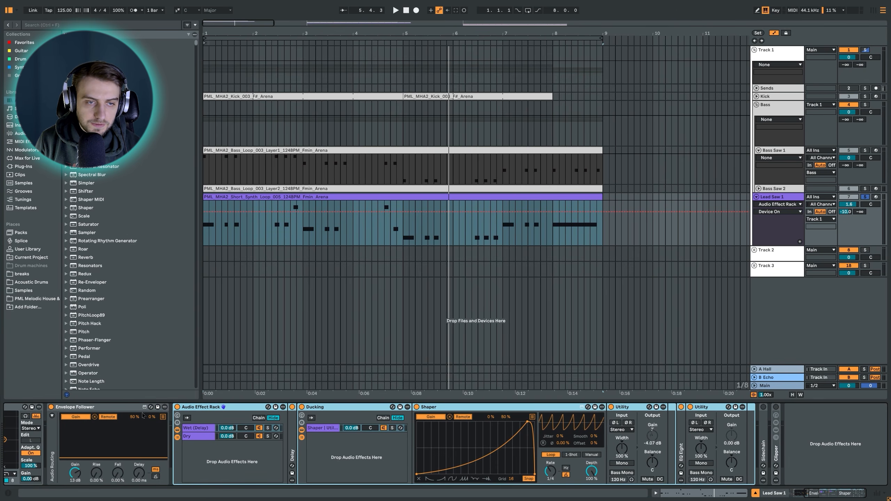
Solo the Audio Effect Rack's Dry chain and play the loop to hear it alone
click(198, 429)
click(195, 436)
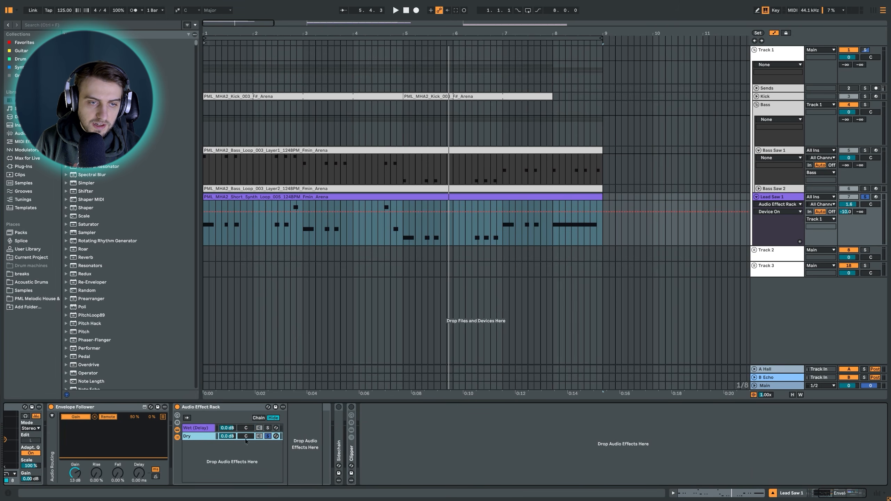
key(space)
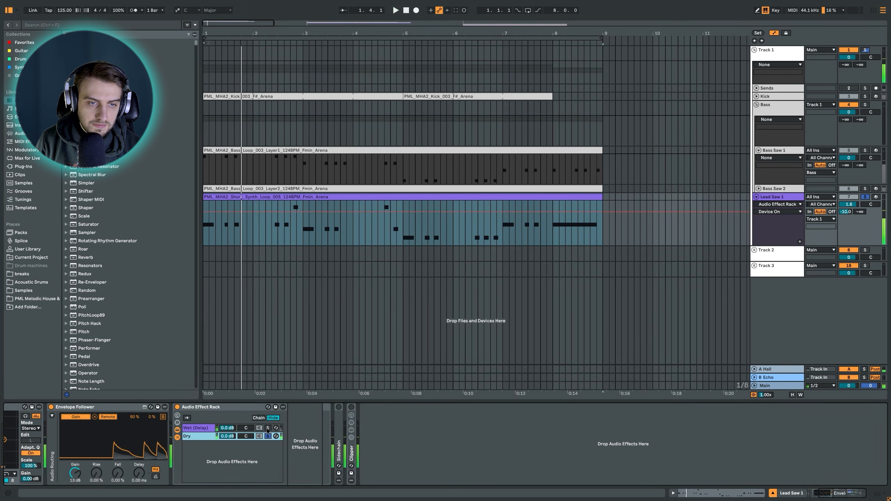
Solo the Wet (Delay) chain, play the loop, and briefly unfold its Delay to review the settings
click(268, 428)
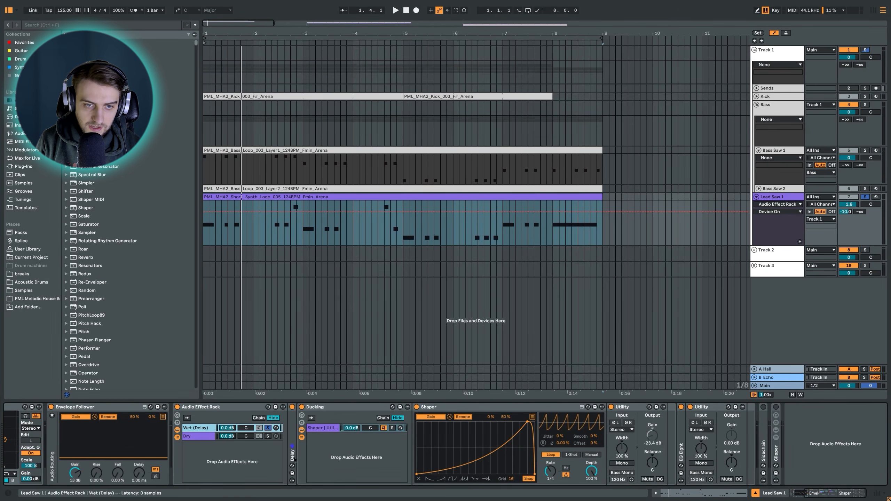
key(space)
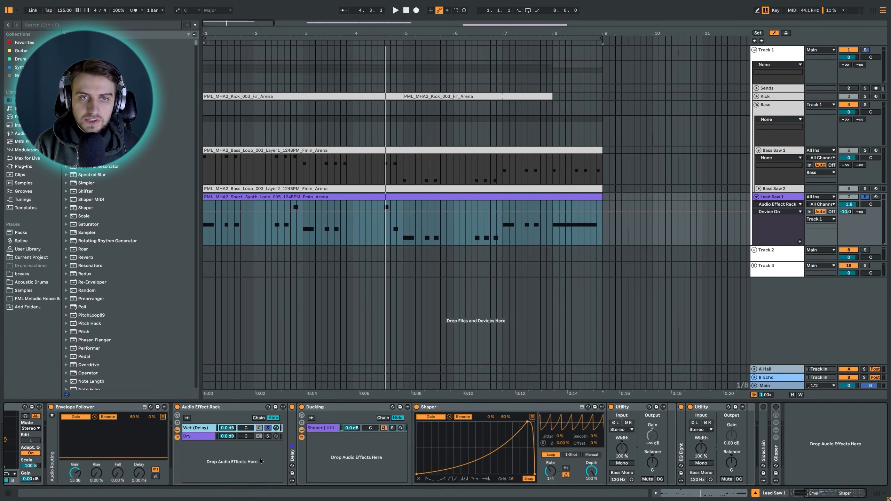
double_click(294, 452)
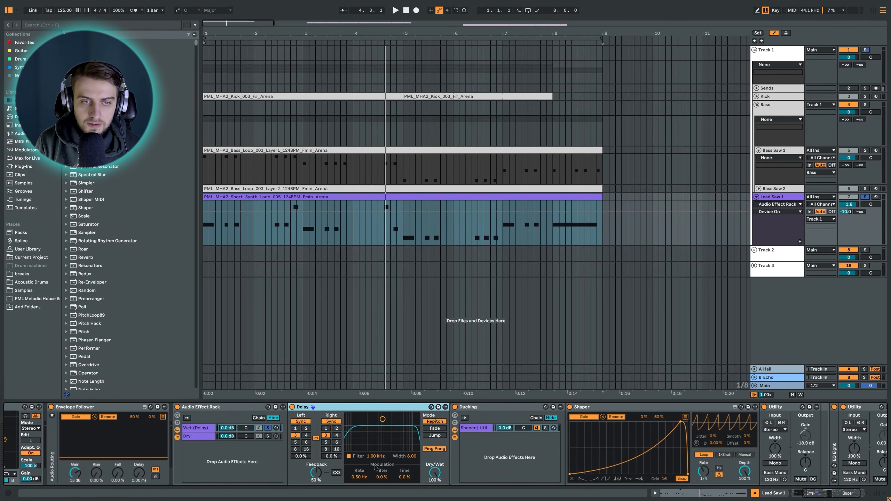
double_click(388, 408)
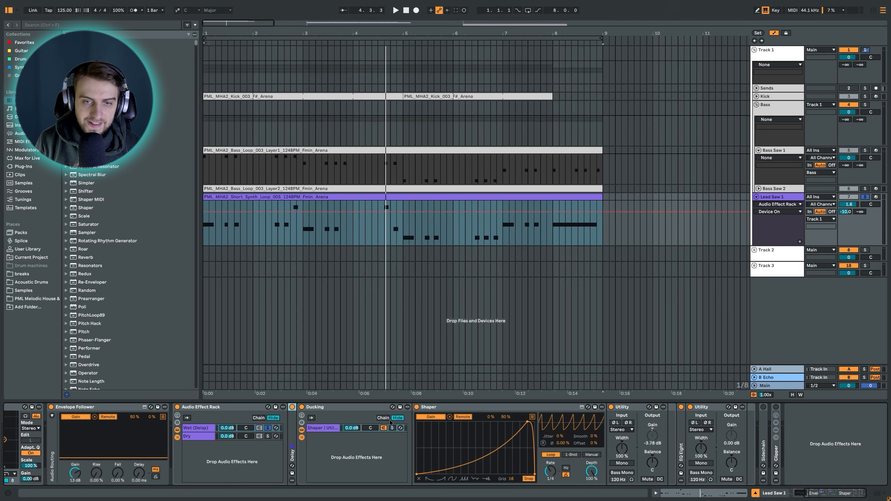
Examine the Ducking rack's Shaper curve and the Envelope Follower, playing the soloed Wet (Delay) chain to hear the ducked delay
click(328, 414)
click(444, 408)
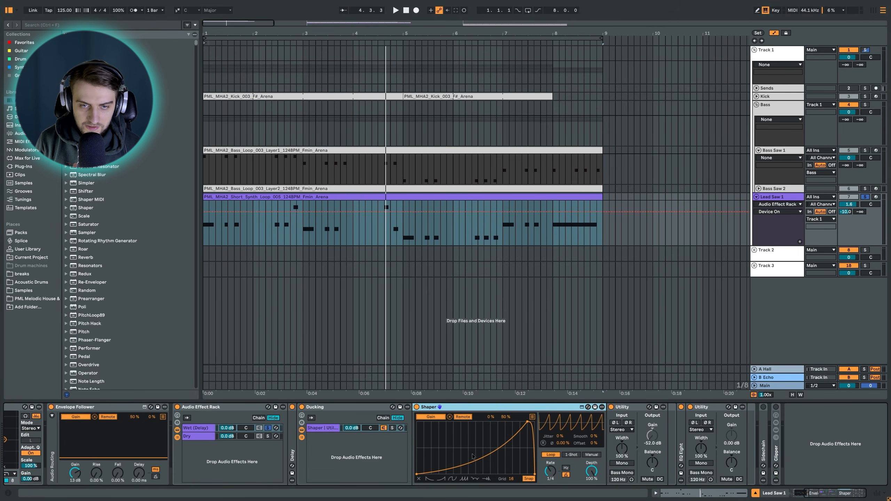
click(492, 453)
shift+click(493, 456)
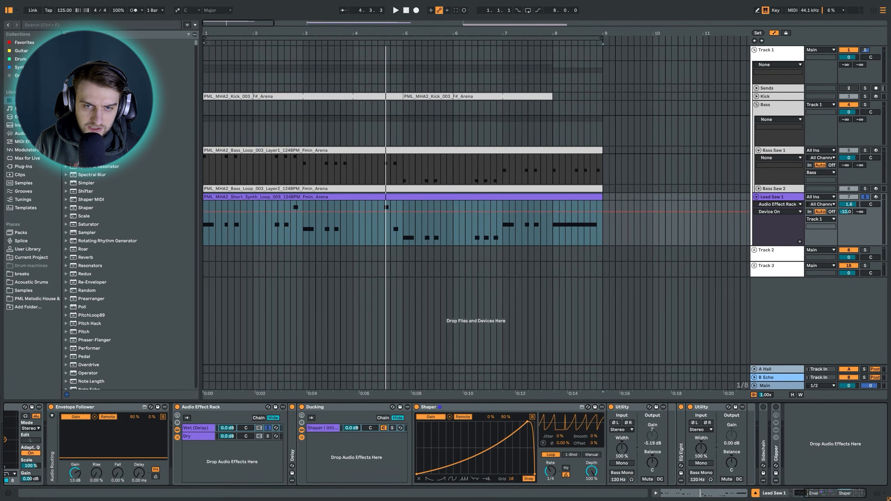
key(space)
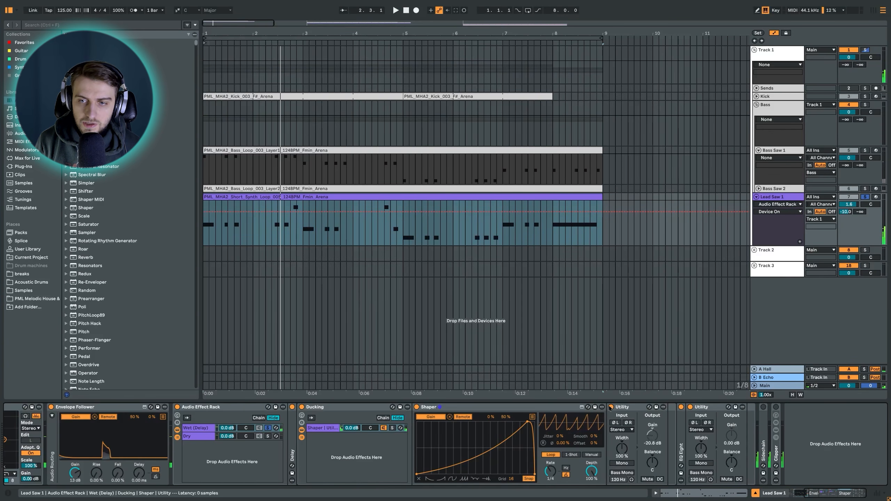
click(120, 422)
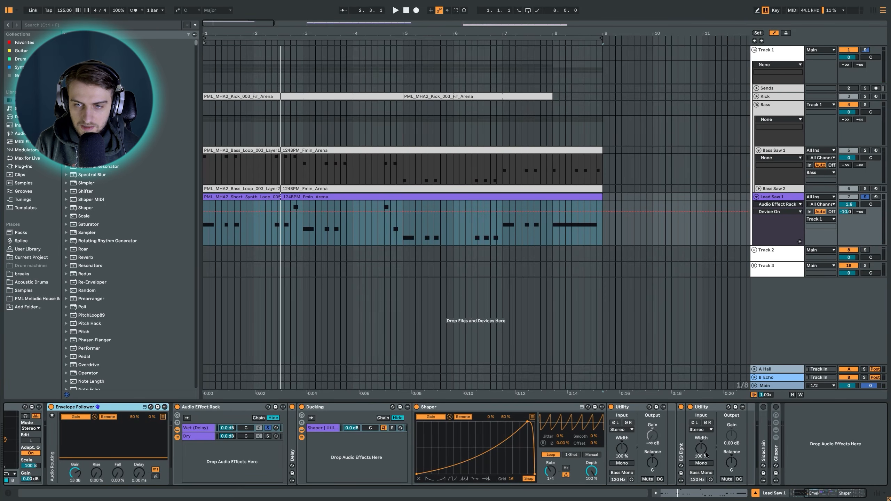
Unsolo the Wet (Delay) chain, play the loop with both chains, and briefly unfold the chain's EQ Eight to review it
key(space)
click(270, 429)
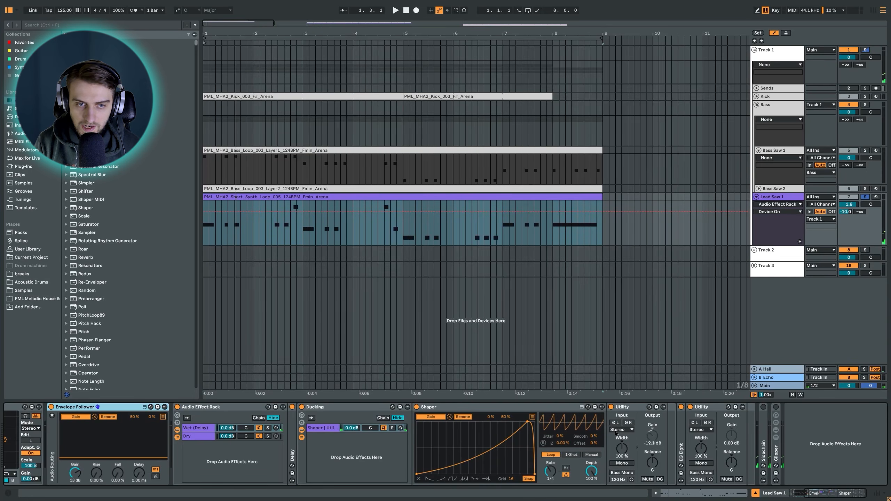
key(space)
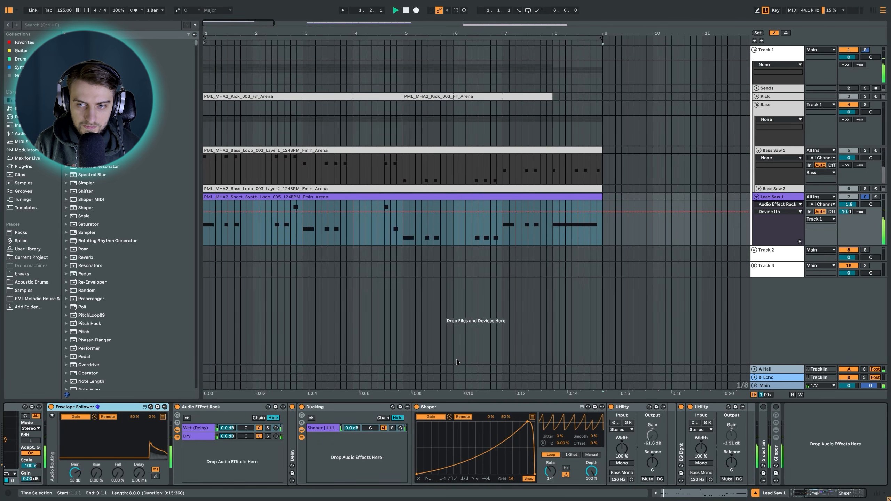
double_click(682, 441)
double_click(733, 408)
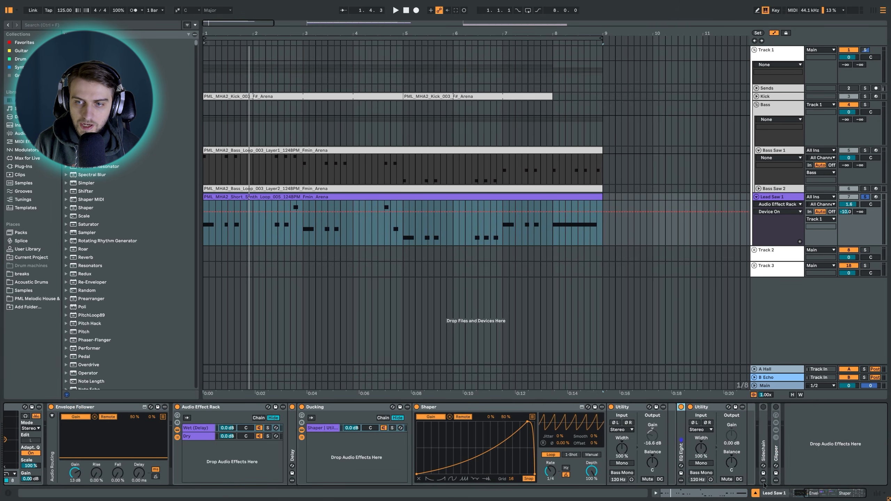
Fold the Audio Effect Rack and unfold the Sidechain and Clipper devices to examine their settings
double_click(194, 409)
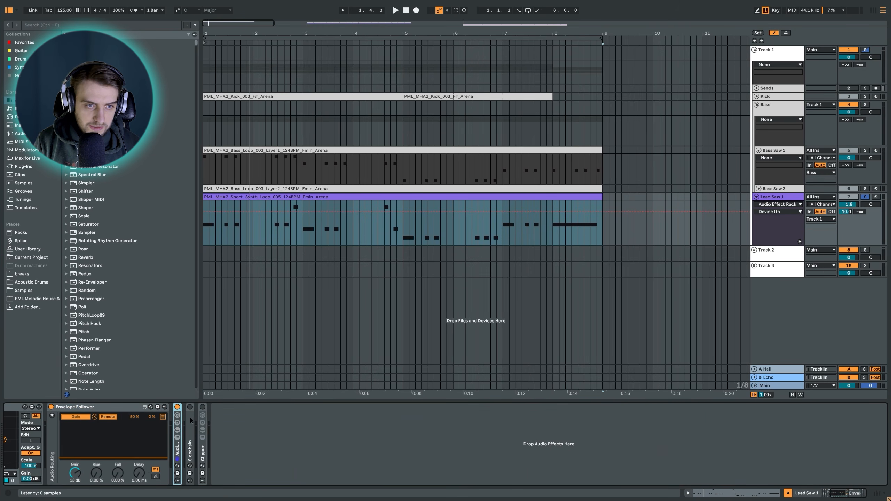
double_click(191, 410)
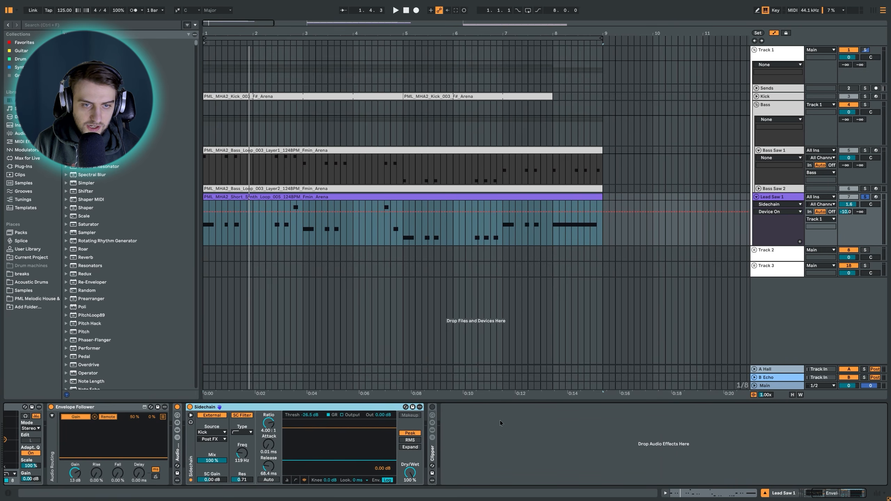
double_click(433, 459)
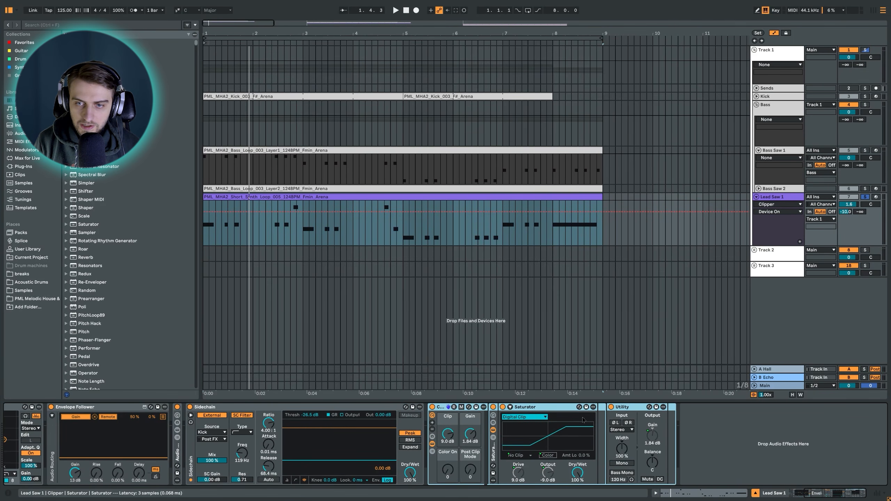
click(722, 485)
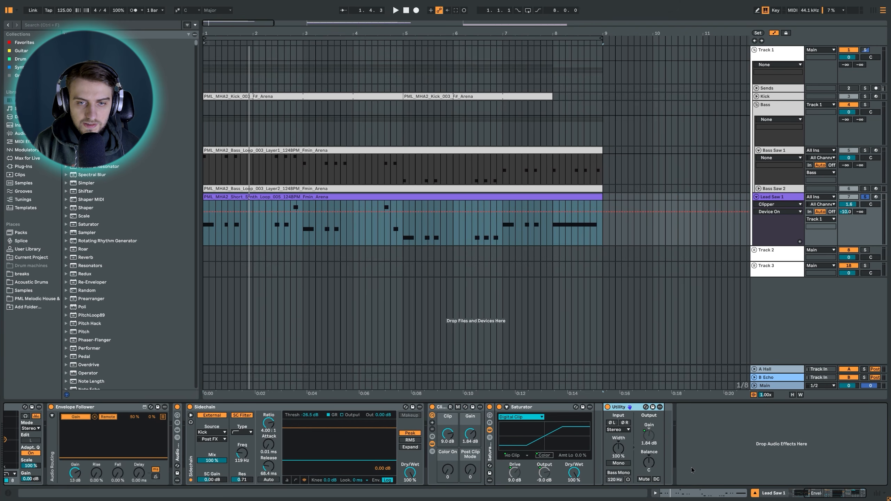
Play Lead Saw 1 together with the kick and bass, and unfold its Wavetable to view Osc 1
key(space)
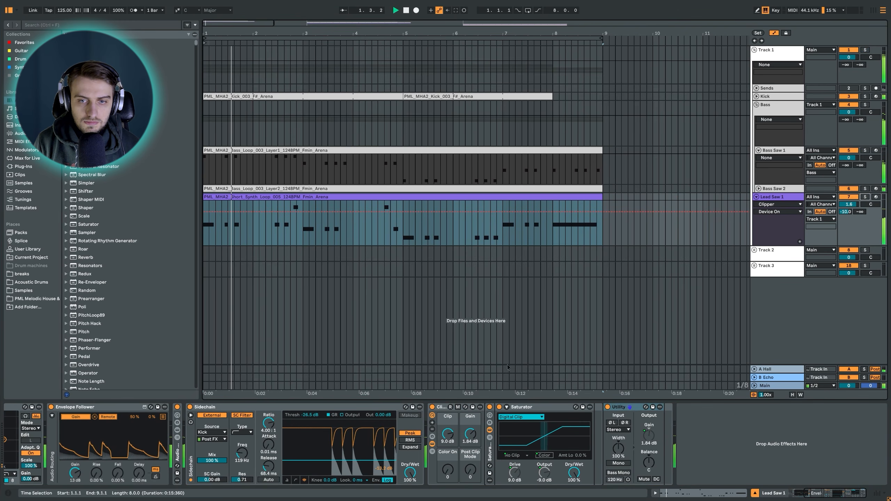
scroll(160, 454, left, 5)
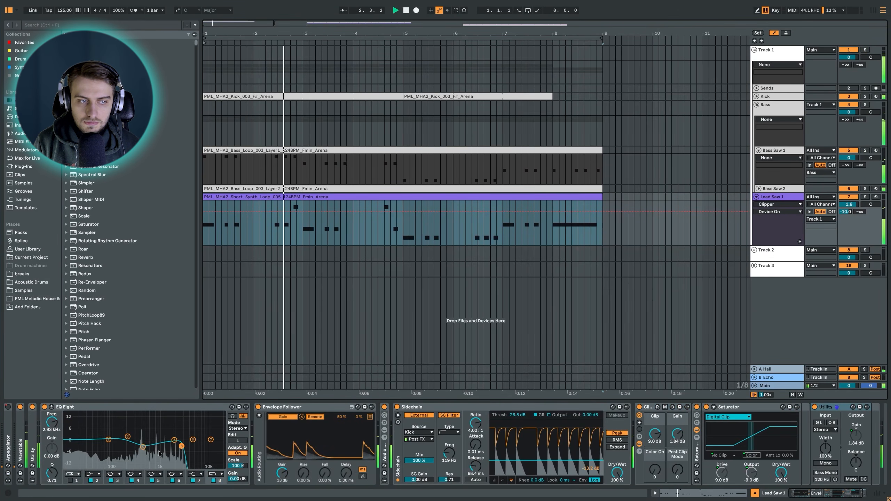
double_click(20, 431)
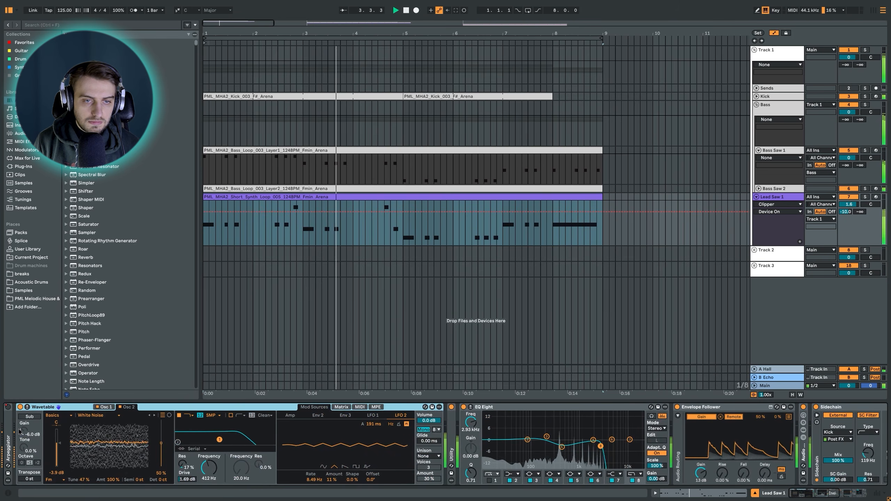
click(107, 408)
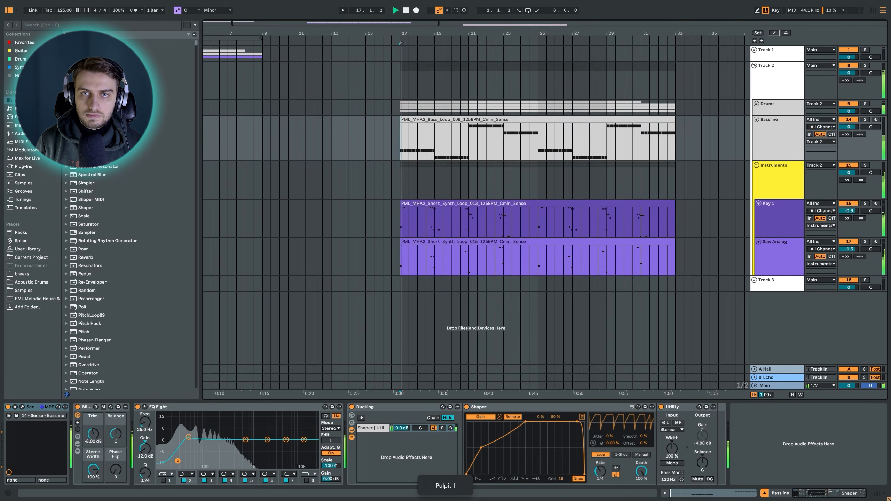
Bring Track 2's section into view and increase the height of the Key 1 and Saw Analog tracks together
drag(579, 34, 484, 34)
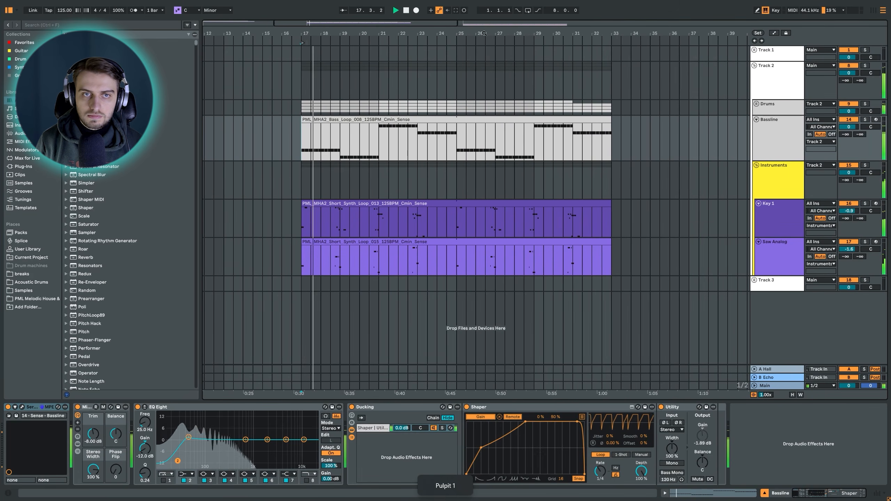
click(792, 256)
shift+click(779, 219)
drag(766, 238, 764, 266)
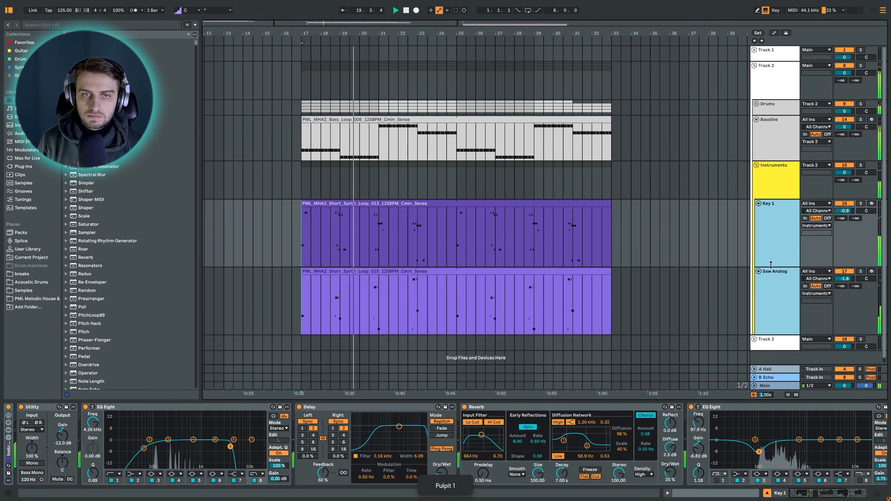
Look through the device chains of the Key 1 and Saw Analog tracks while Track 2's section plays
scroll(665, 213, down, 1)
click(651, 236)
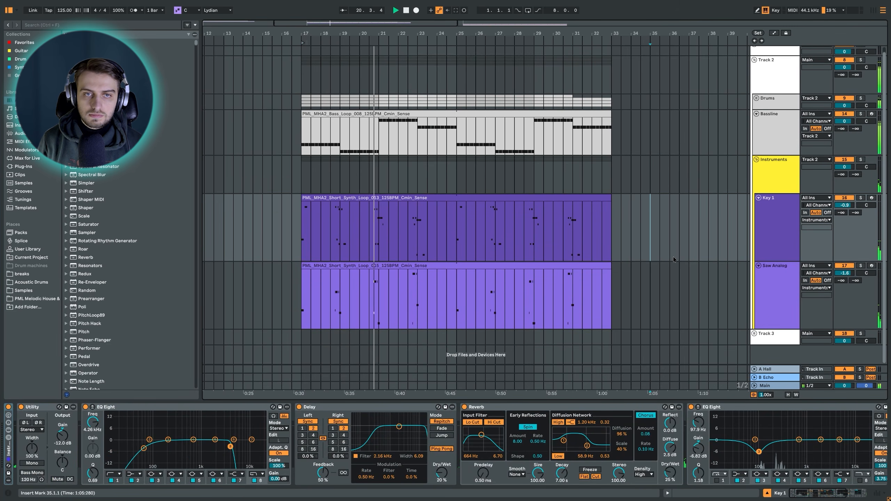
click(437, 325)
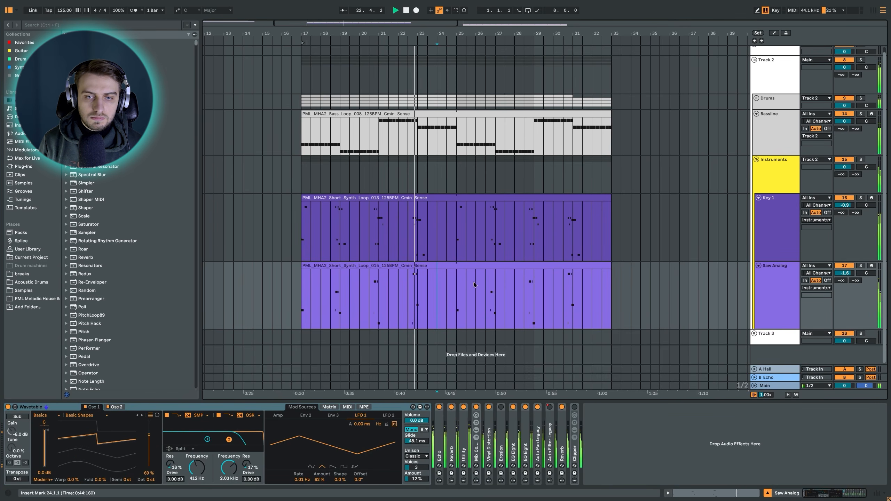
click(457, 246)
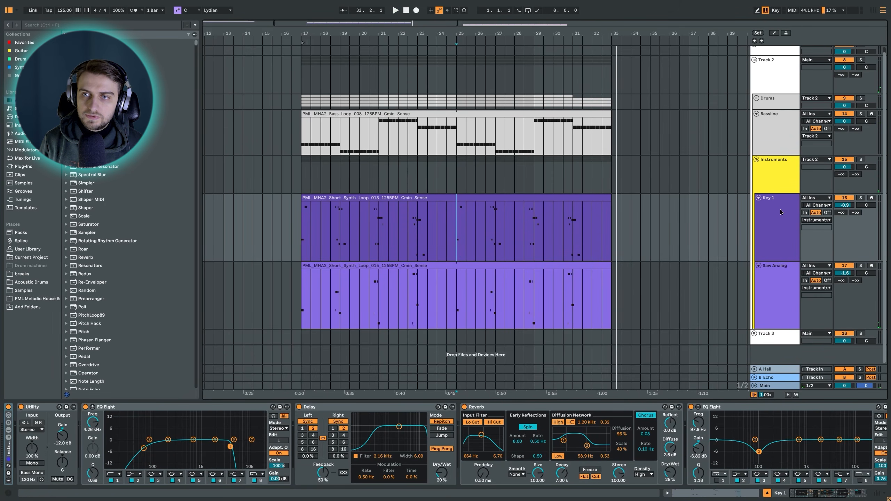
Solo the Instruments group, followed by Saw Analog and Key 1 individually, to compare the two synths during playback
click(772, 224)
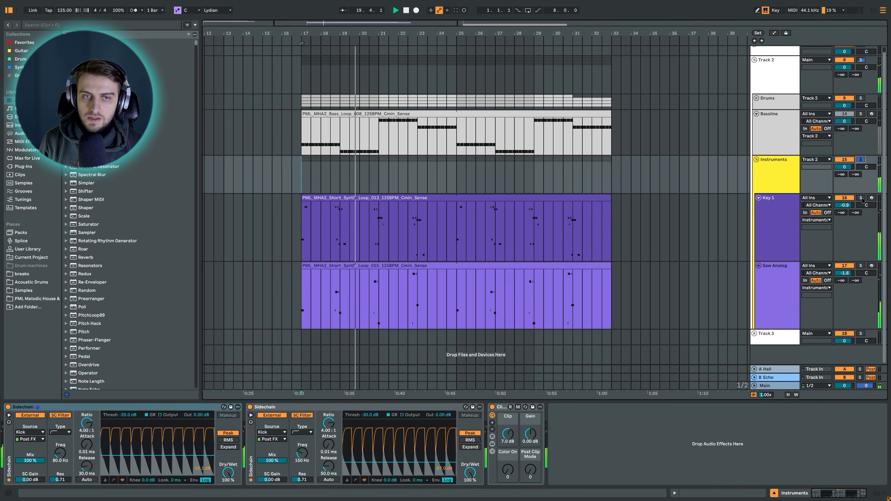
click(860, 266)
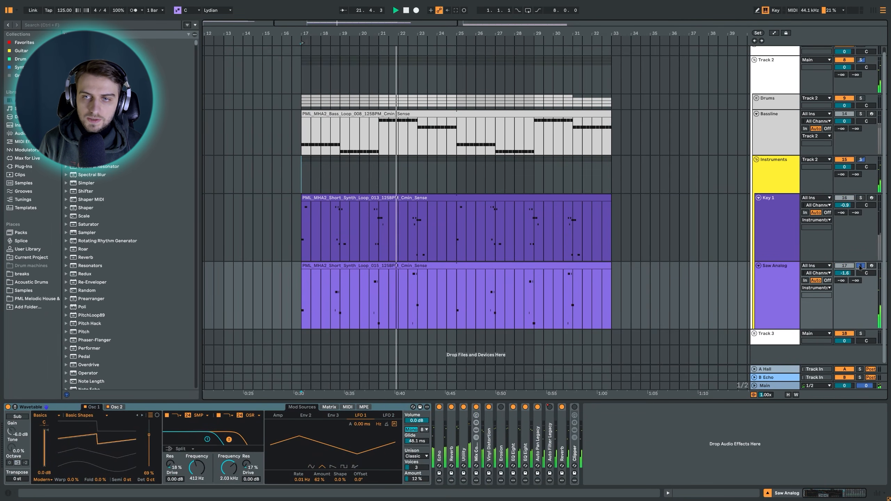
click(861, 199)
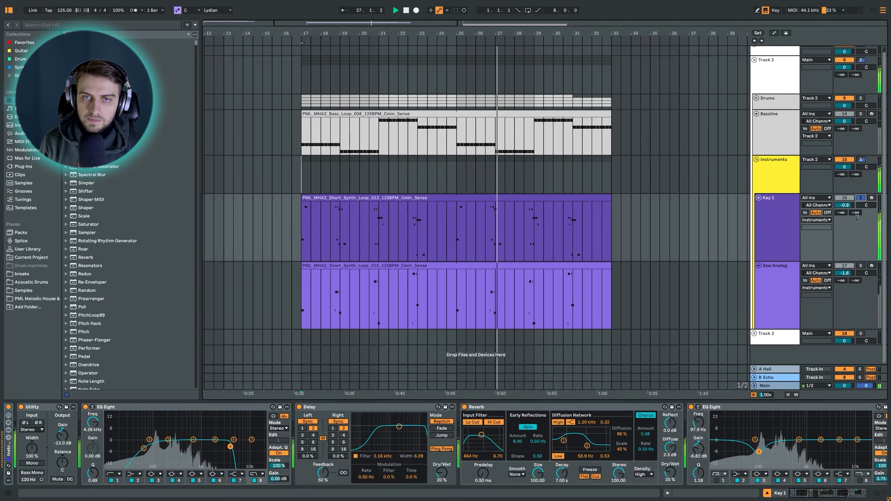
click(862, 199)
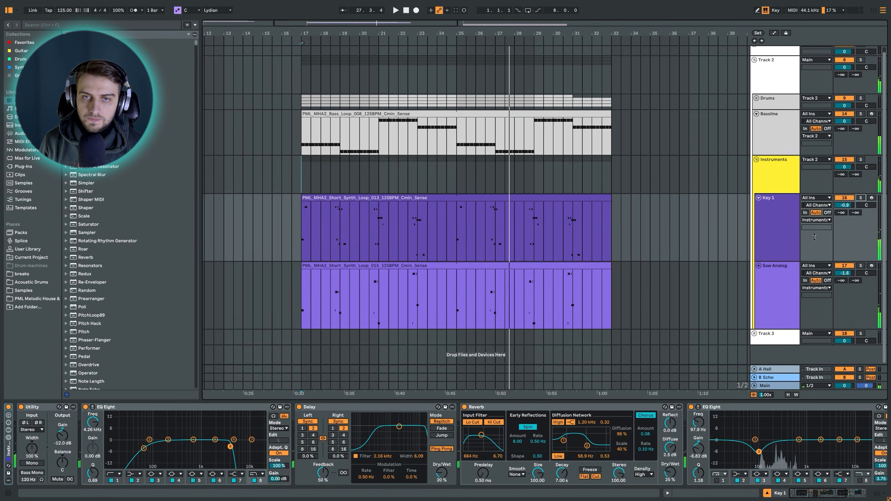
key(space)
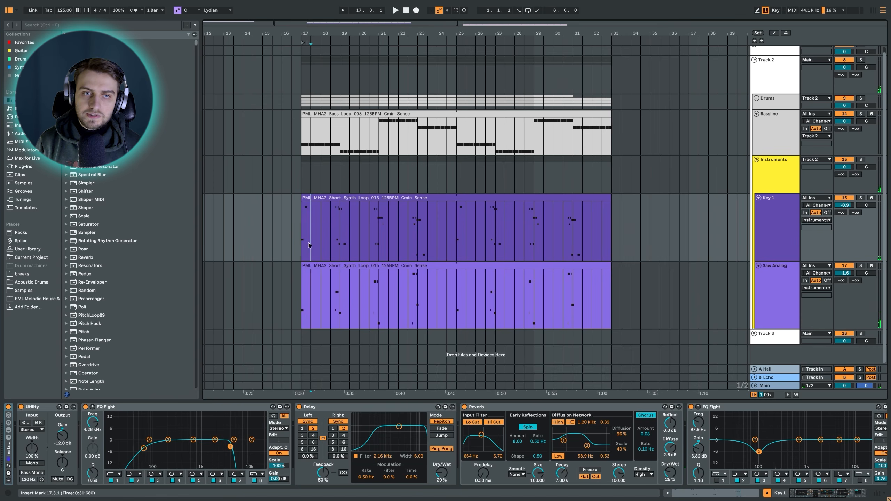
Solo Saw Analog, group all its effects after Wavetable into an Audio Effect Rack, and switch that rack off
click(324, 291)
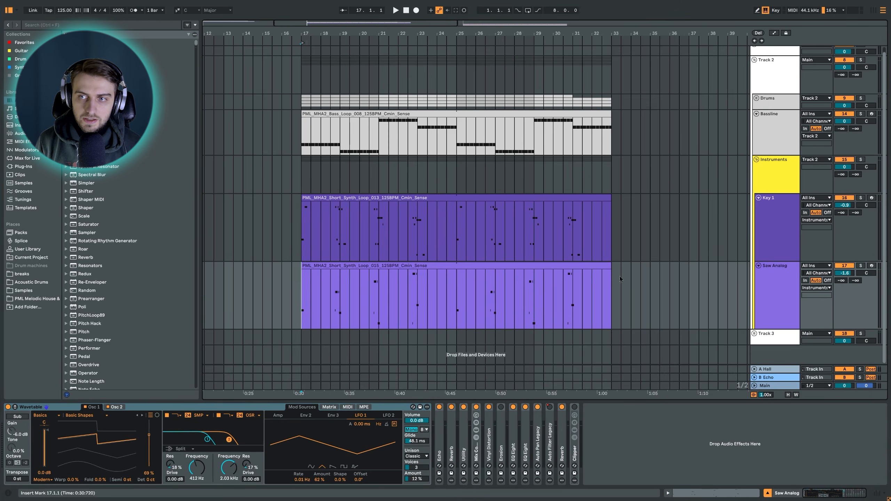
click(861, 266)
click(576, 455)
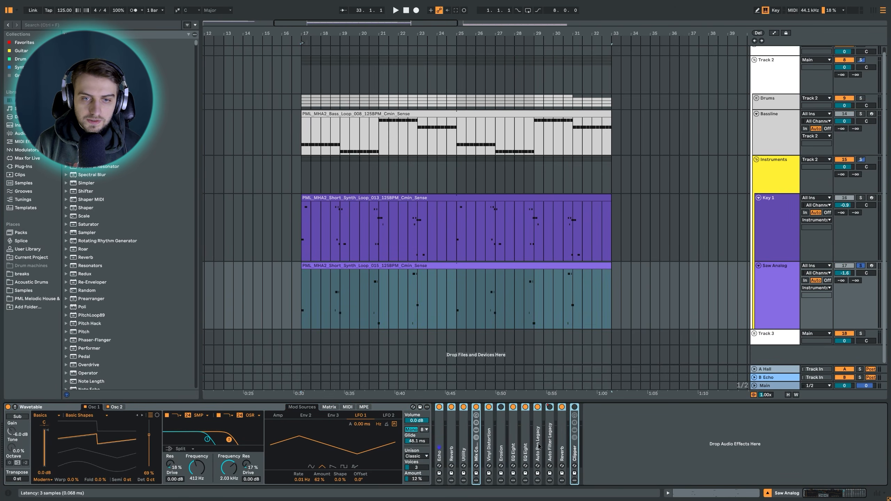
key(ctrl+a)
key(ctrl+g)
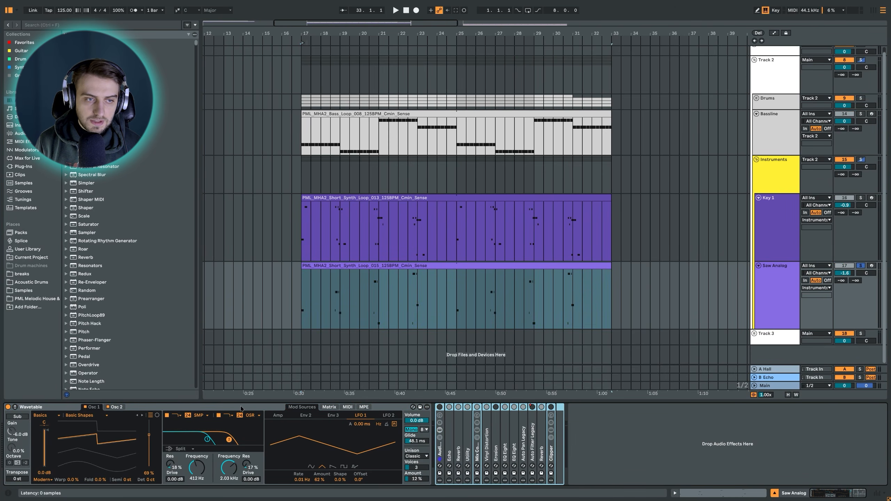
click(241, 409)
Try the Saw Analog track volume at -13.6 dB while playing the Wavetable without effects
drag(845, 273, 845, 289)
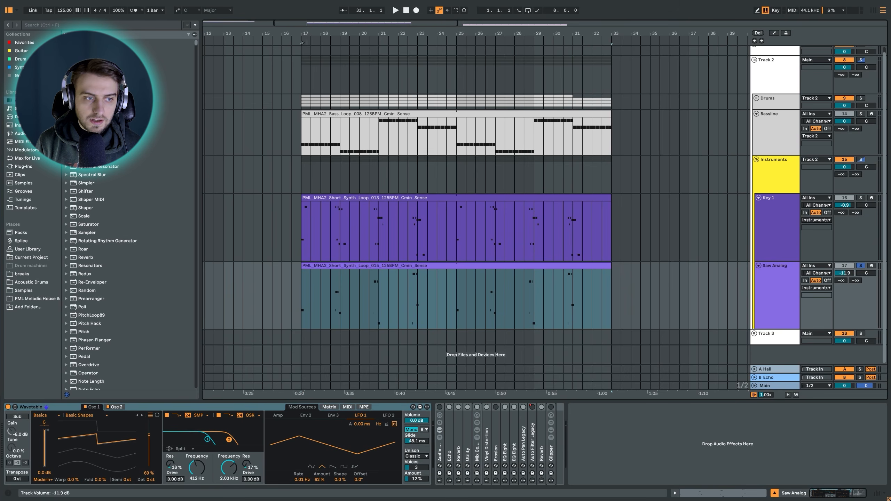
key(space)
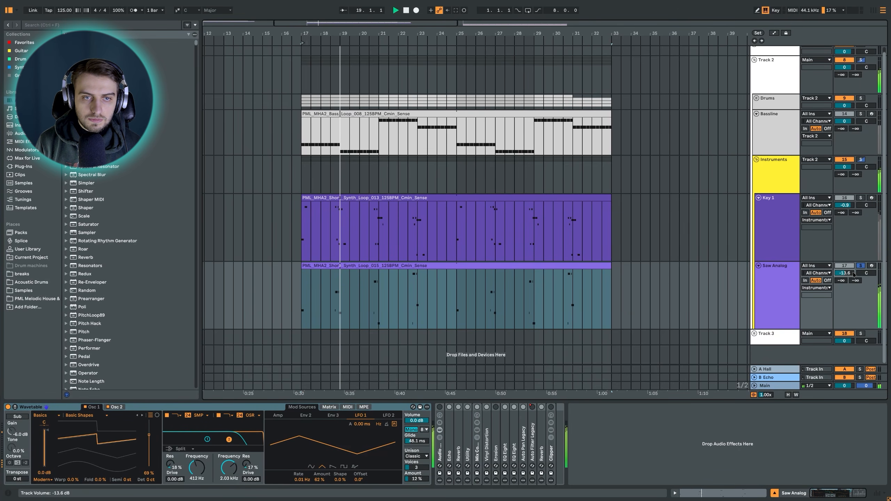
key(space)
key(ctrl+z)
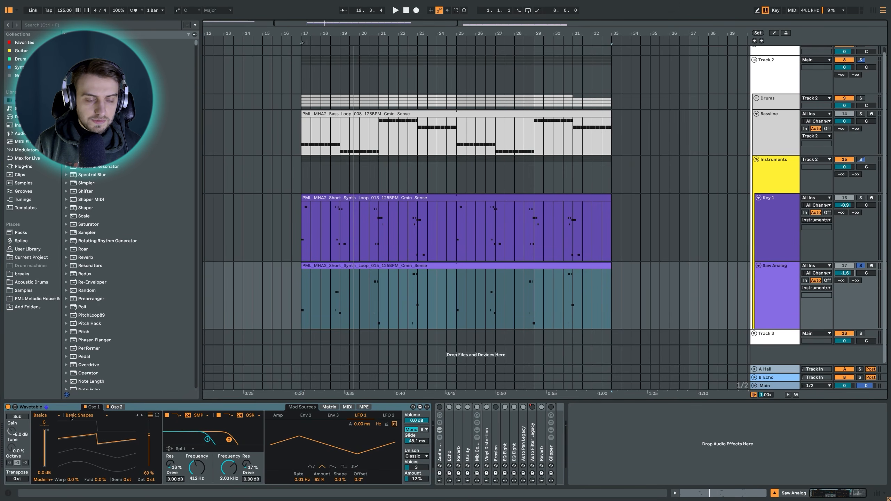
Display Wavetable's Osc 2 with its White Noise table and play the loop with Osc 1 switched off
key(space)
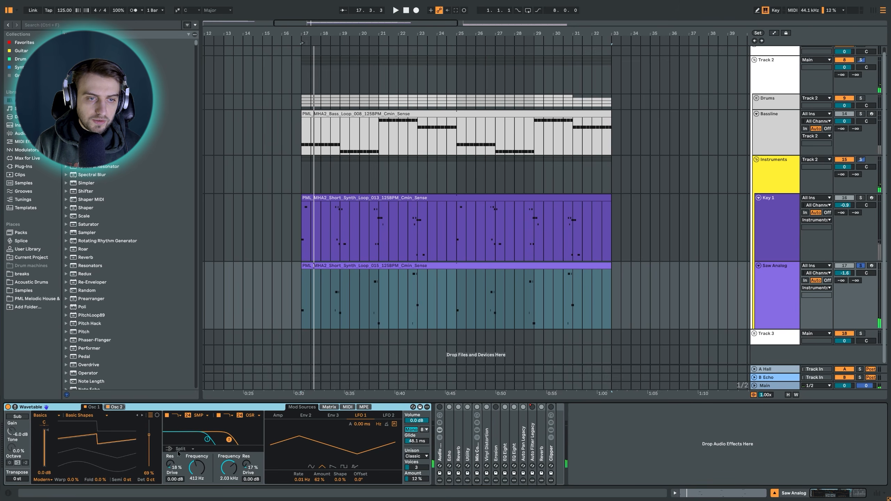
click(116, 407)
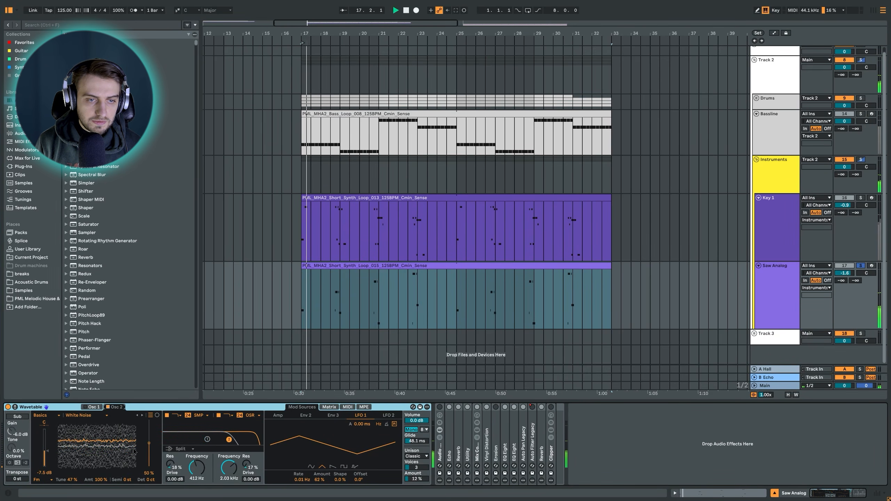
click(423, 266)
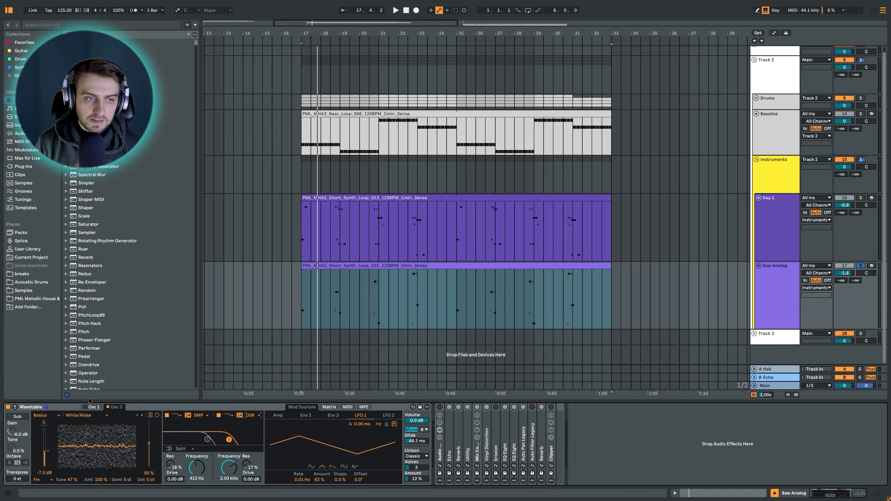
key(space)
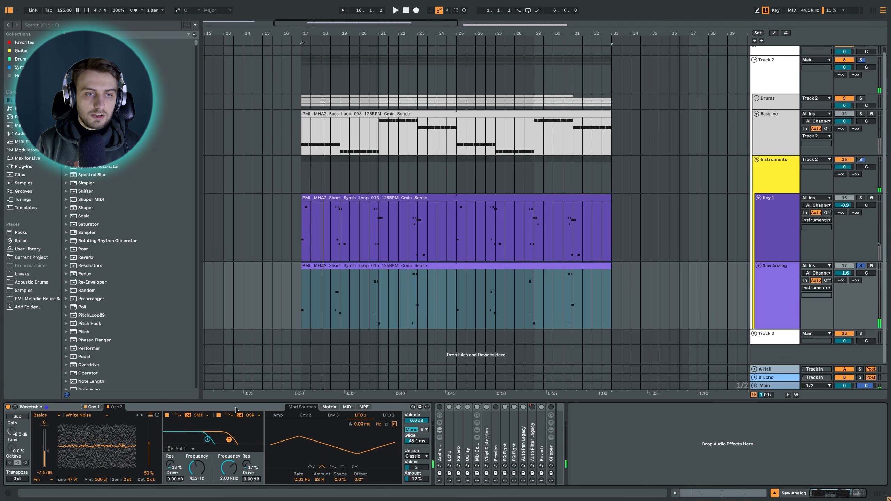
Show Wavetable's modulation Matrix for Saw Analog and briefly check the notes in the track's clip
click(329, 407)
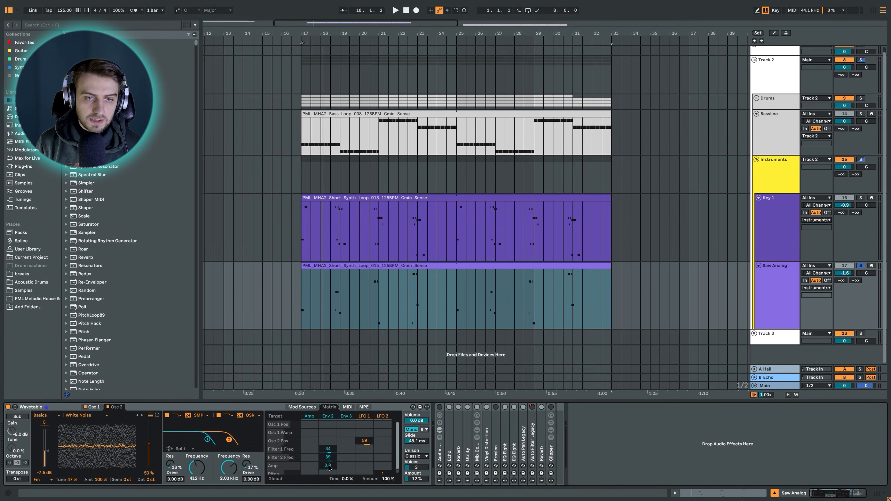
click(329, 312)
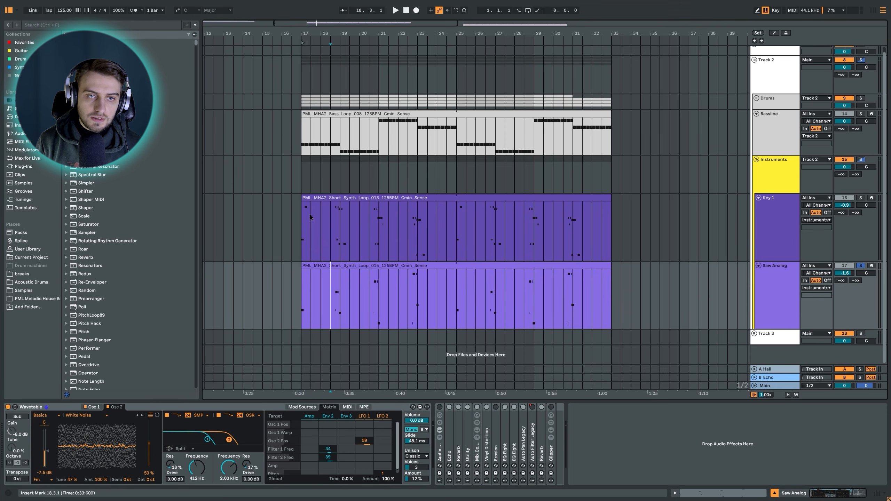
double_click(347, 270)
scroll(381, 352, down, 2)
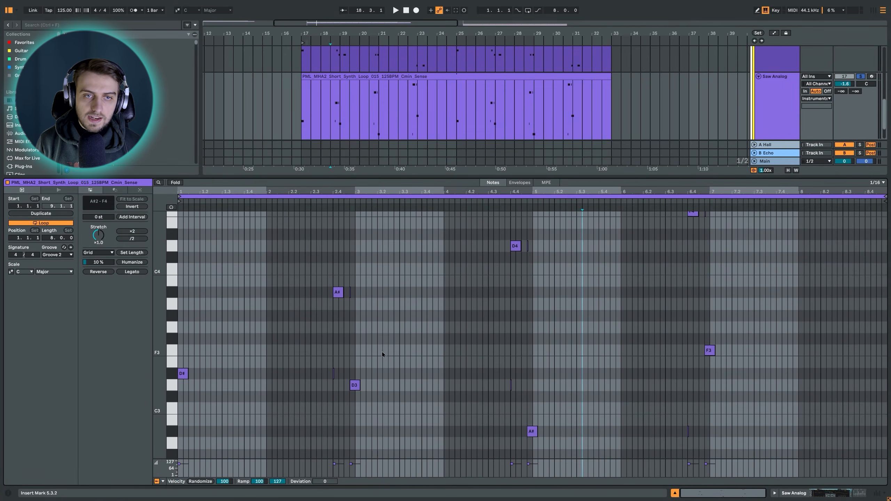
drag(335, 191, 335, 228)
key(shift+Tab)
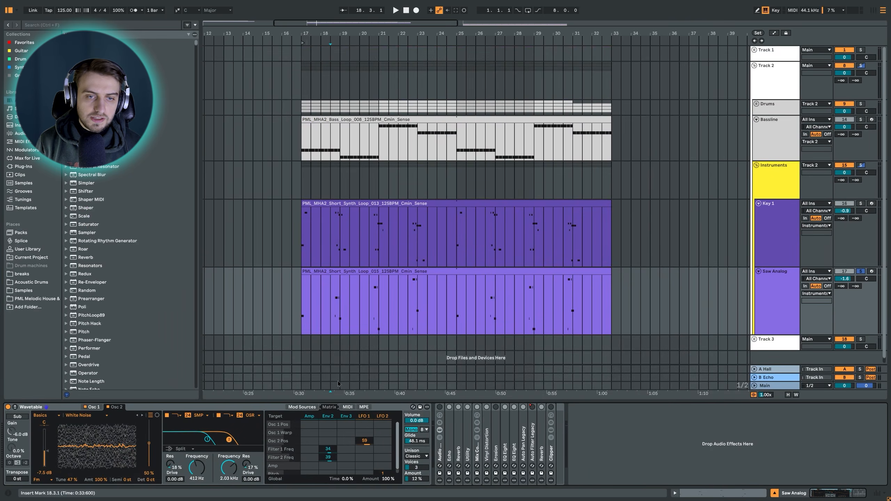
click(152, 410)
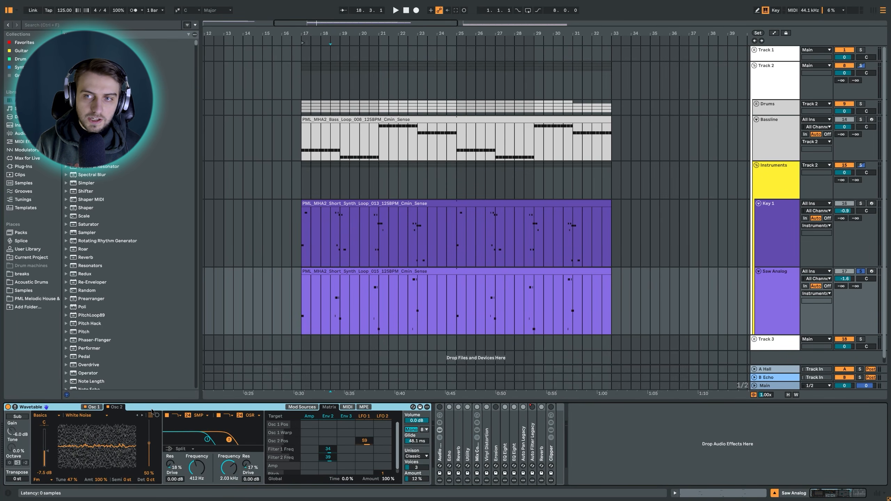
Open the Saw Analog clip in the piano roll and play through its notes across the loop
double_click(403, 272)
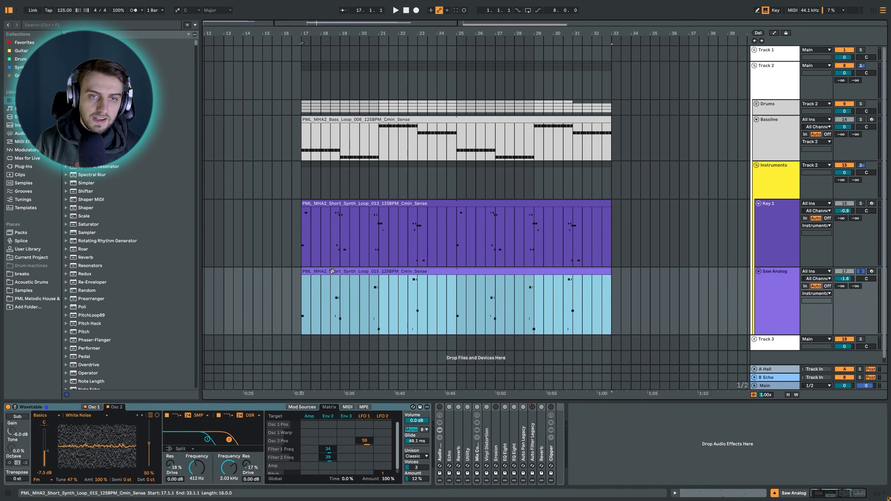
click(412, 374)
scroll(334, 232, up, 8)
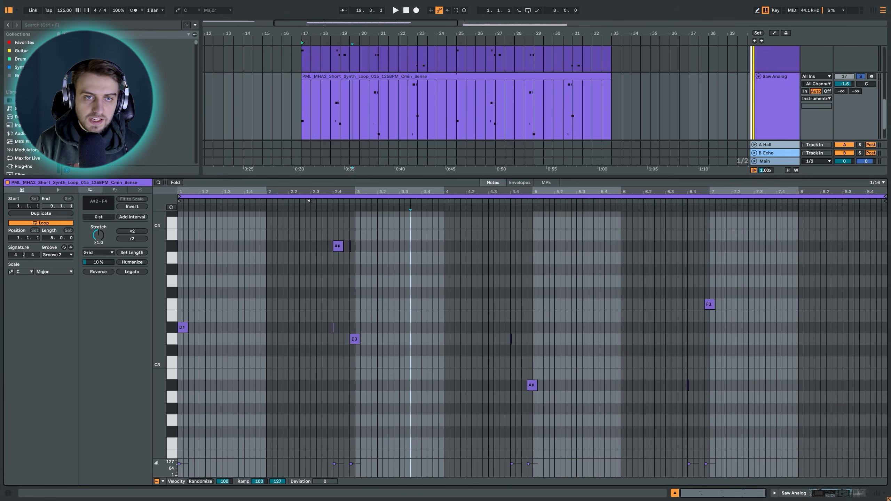
click(313, 208)
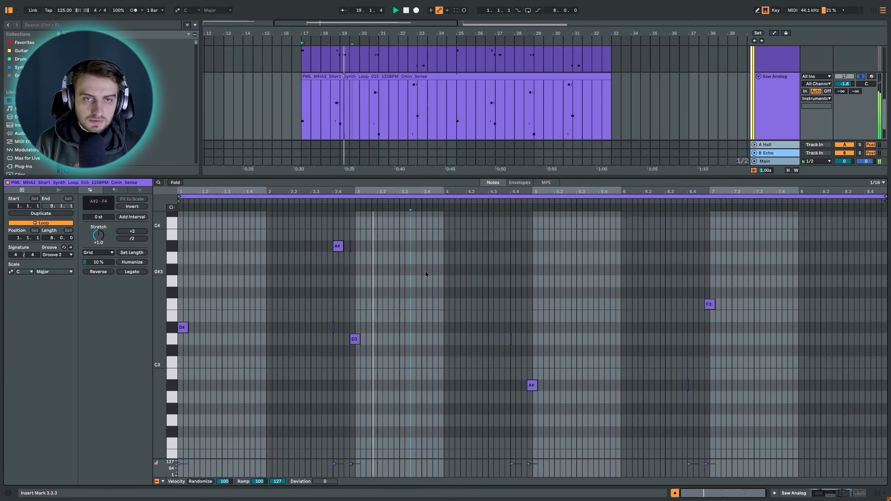
scroll(463, 266, down, 3)
scroll(520, 249, up, 2)
key(space)
click(505, 203)
scroll(576, 291, up, 3)
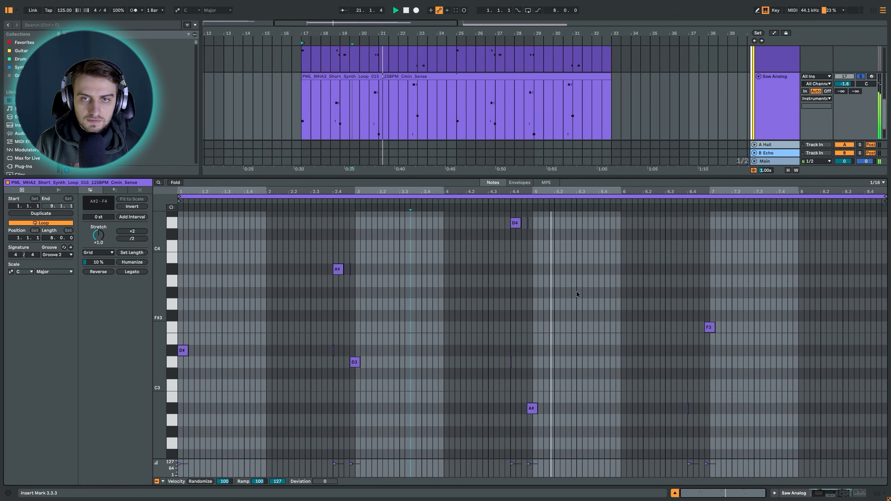
key(space)
click(688, 207)
scroll(716, 274, up, 3)
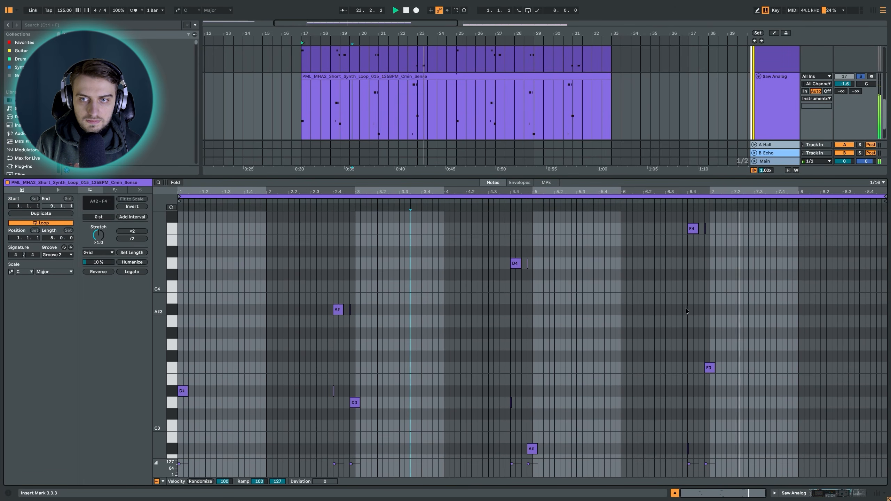
key(space)
Examine the very short D#3 note beside the A#3 note at position 2.4, and return to the device chain
drag(332, 191, 446, 299)
scroll(433, 334, up, 1)
scroll(456, 351, down, 2)
scroll(463, 365, down, 1)
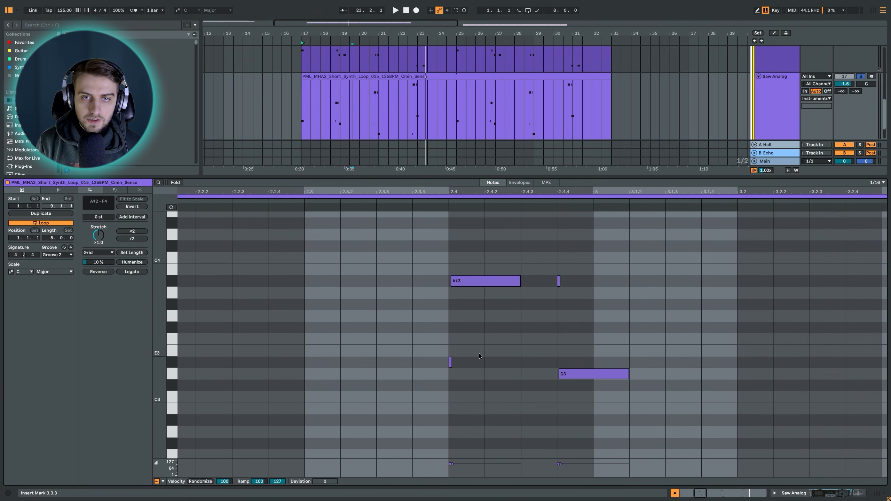
drag(457, 187, 470, 291)
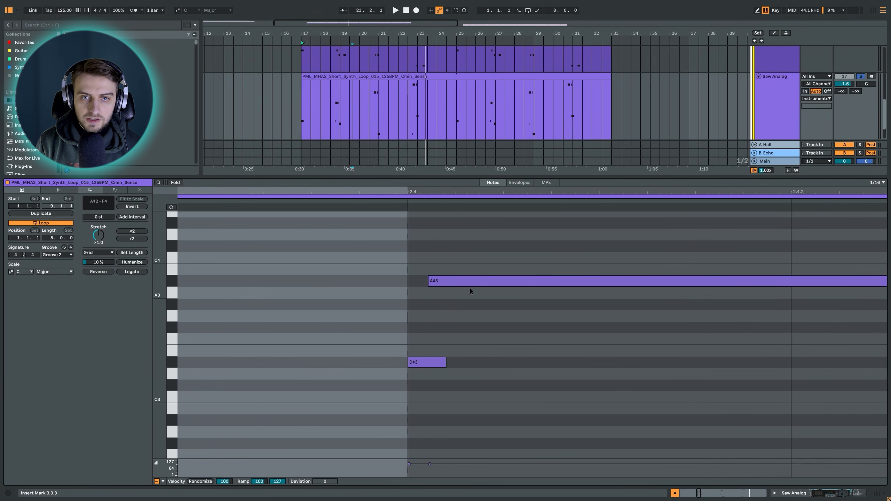
drag(433, 192, 427, 72)
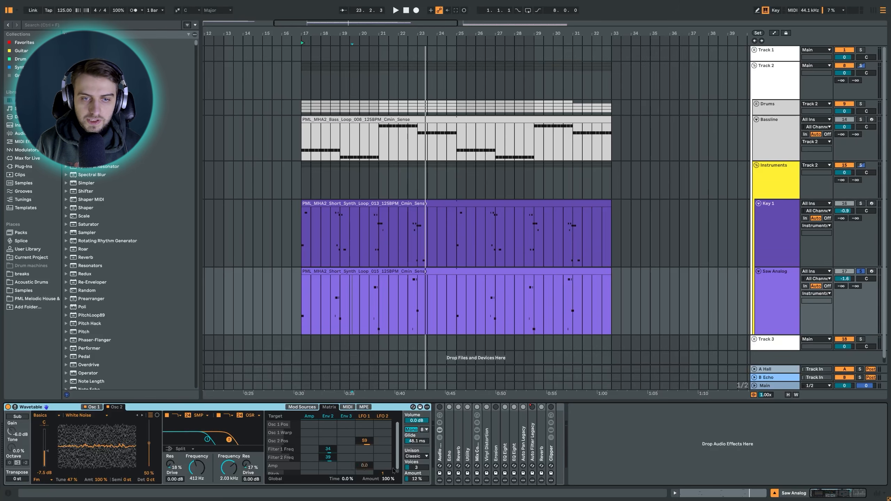
Ungroup Saw Analog's Audio Effect Rack and set the track volume to -9.3 dB while auditioning Echo and Reverb
right_click(441, 451)
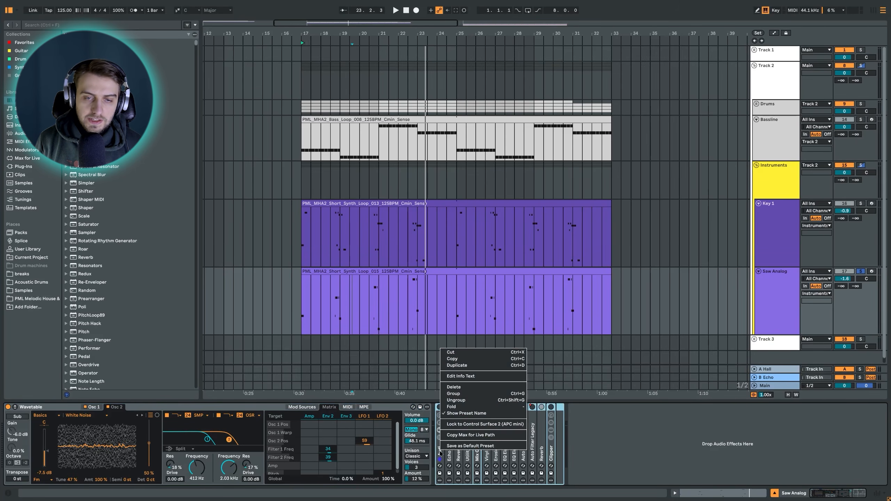
click(456, 401)
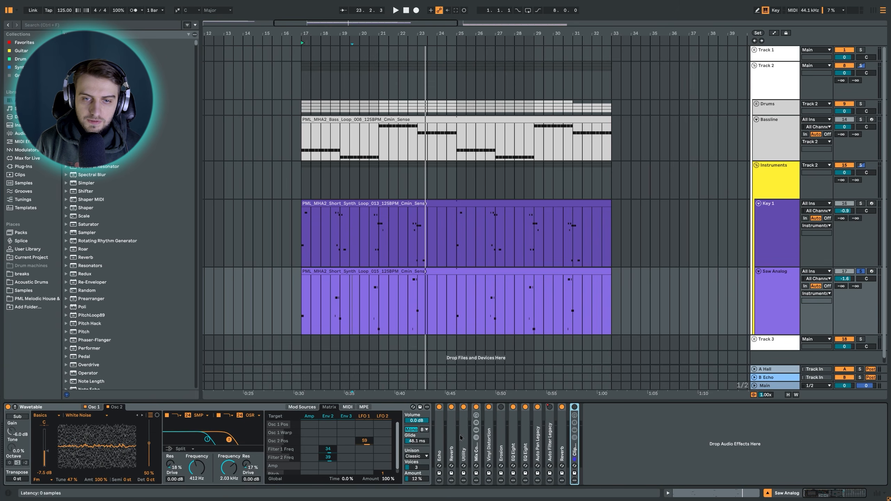
click(452, 435)
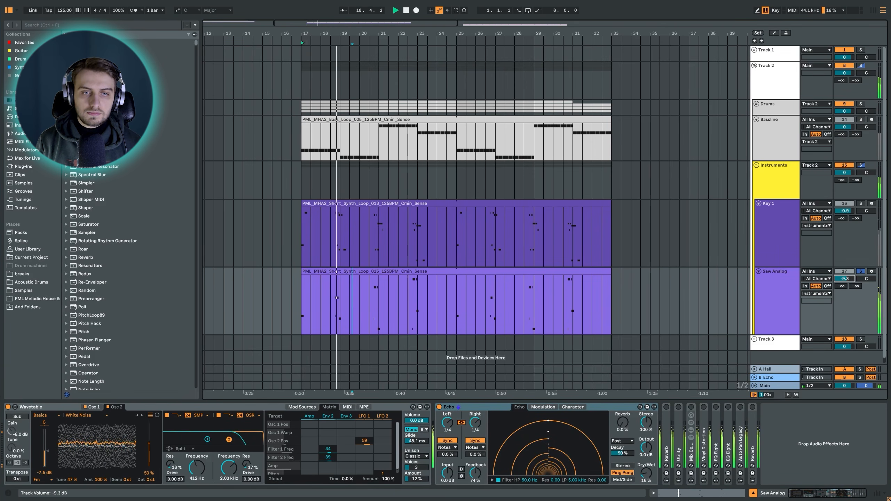
drag(845, 279, 845, 277)
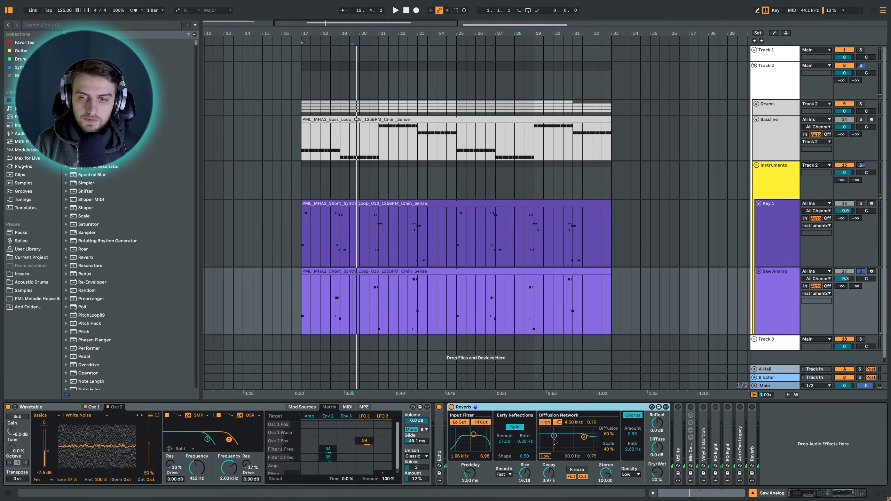
double_click(504, 408)
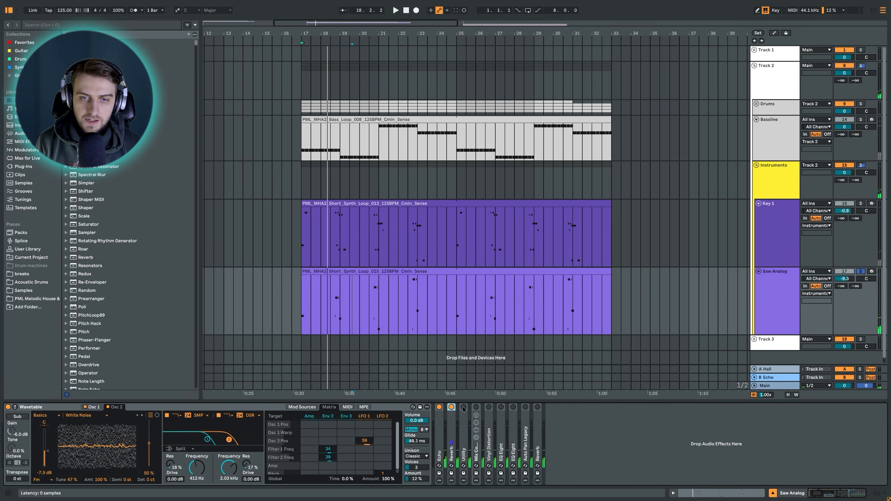
Switch on Utility and Vinyl Distortion on Saw Analog, leaving only Vinyl Distortion's settings unfolded
double_click(462, 450)
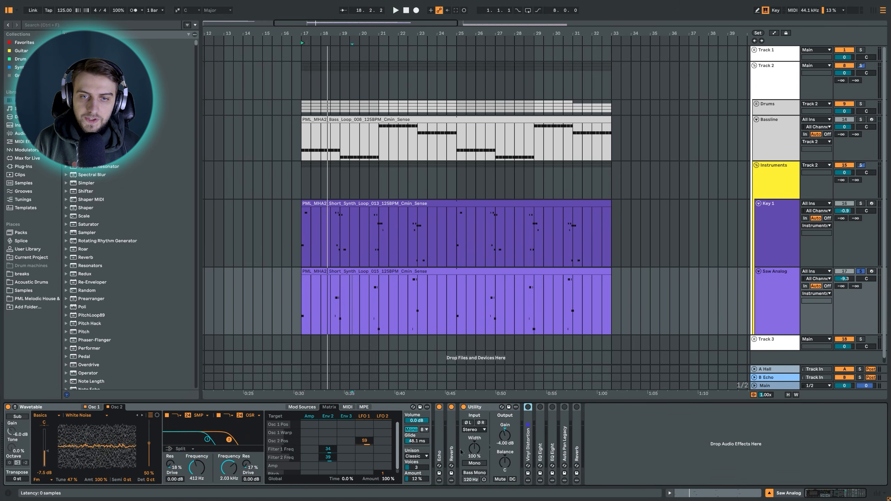
click(528, 408)
double_click(529, 416)
double_click(488, 408)
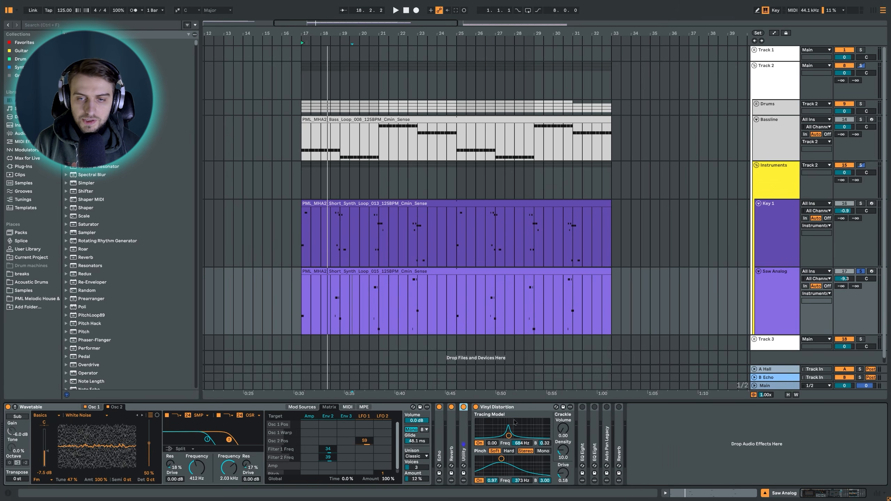
Try Vinyl Distortion's Drive at 0.28 and 0.56 while playing the loop from bar 18
key(space)
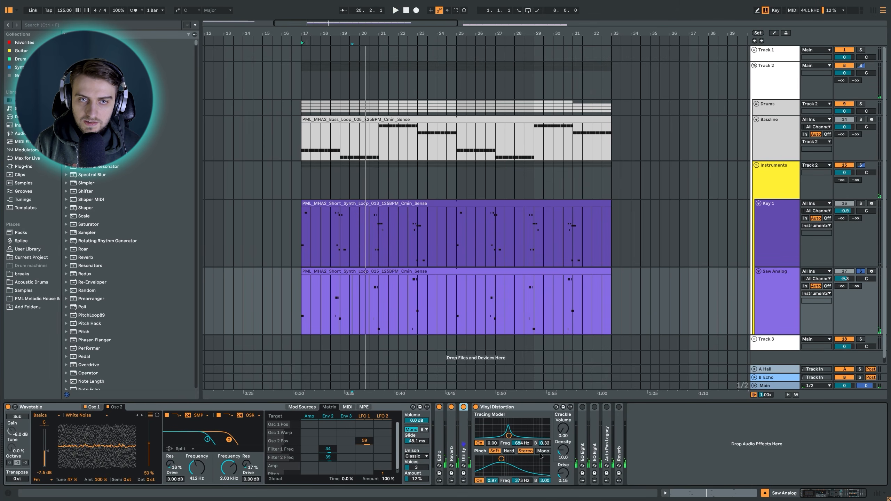
click(335, 319)
drag(564, 473, 564, 469)
key(space)
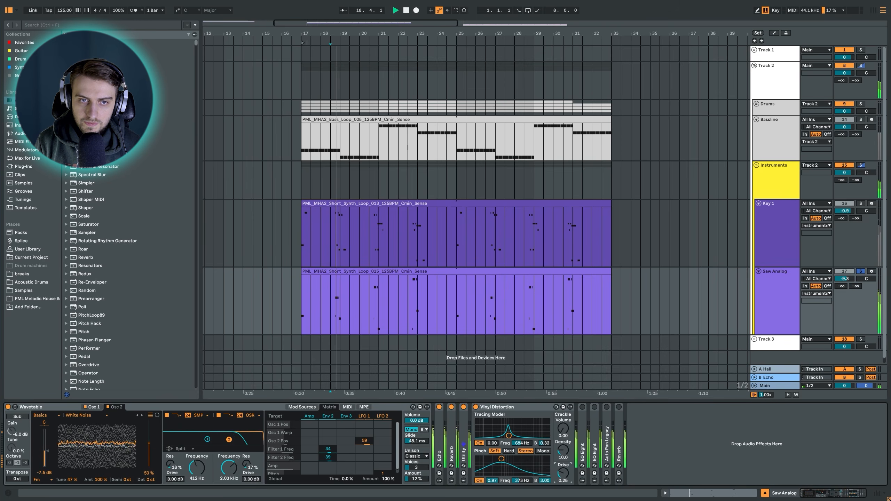
key(space)
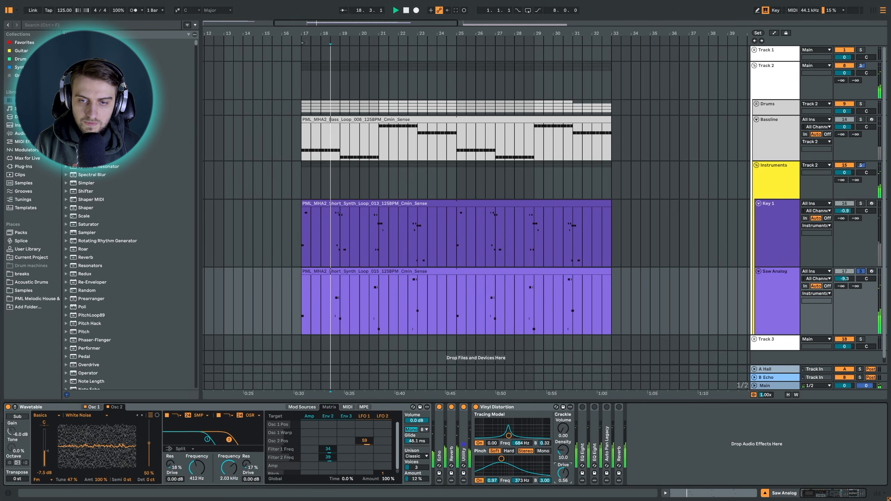
mouse_move(565, 480)
mouse_down()
mouse_move(565, 464)
mouse_move(566, 491)
mouse_up()
key(space)
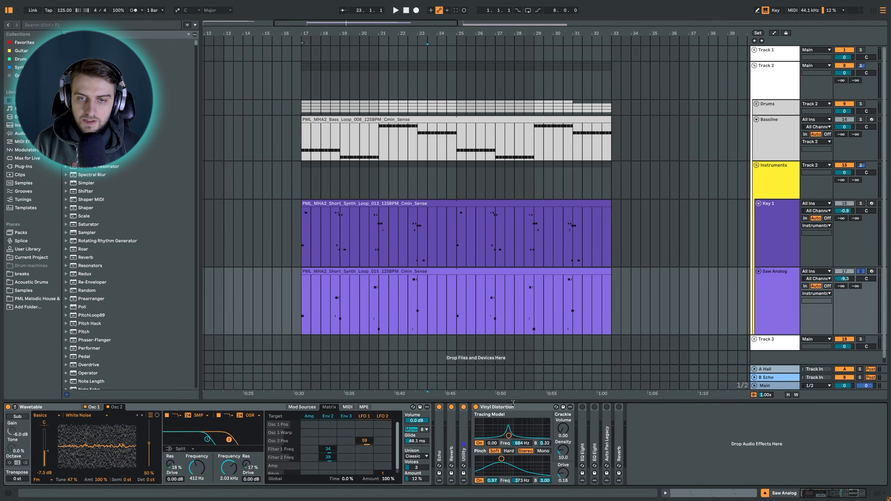
Fold Vinyl Distortion, unfold the first EQ Eight and examine its high-frequency roll-off band
double_click(495, 407)
double_click(490, 430)
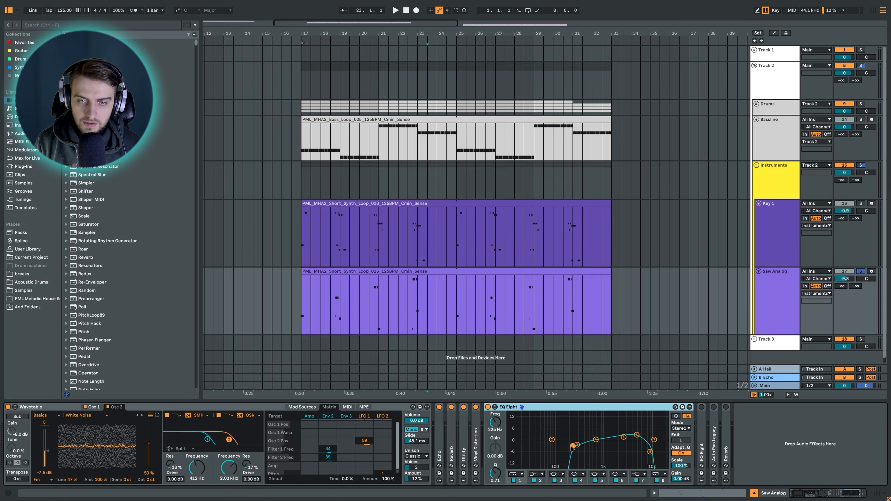
click(650, 452)
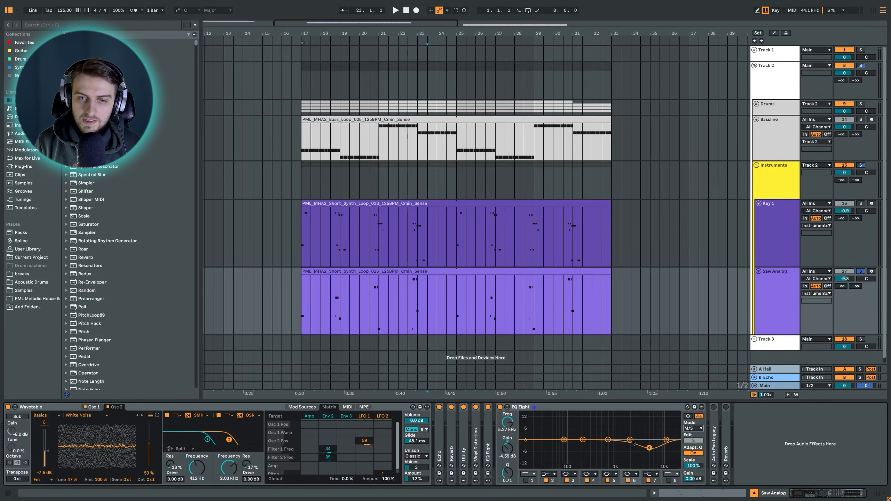
Play the Saw Analog clip from bar 17 to audition the second EQ Eight's cut, and fold the device
click(422, 272)
key(space)
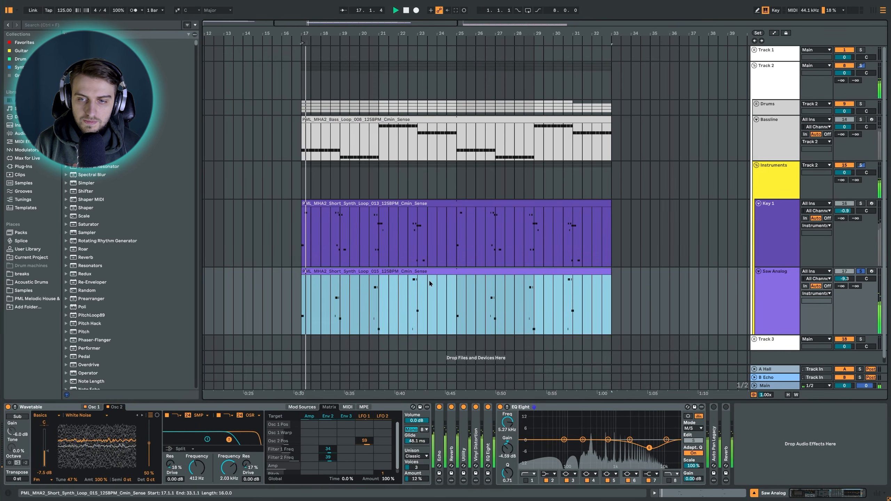
click(500, 407)
click(509, 407)
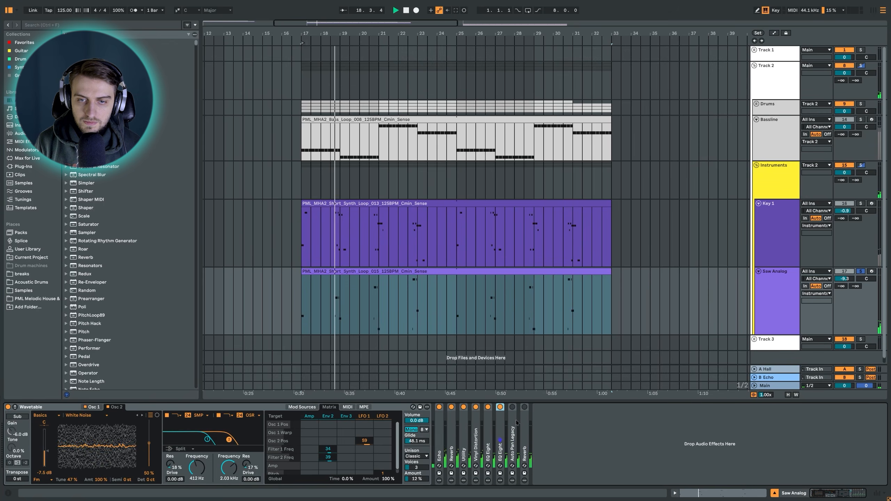
Switch on Auto Pan Legacy, unfold its settings and audition its effect on the Saw Analog loop
click(512, 408)
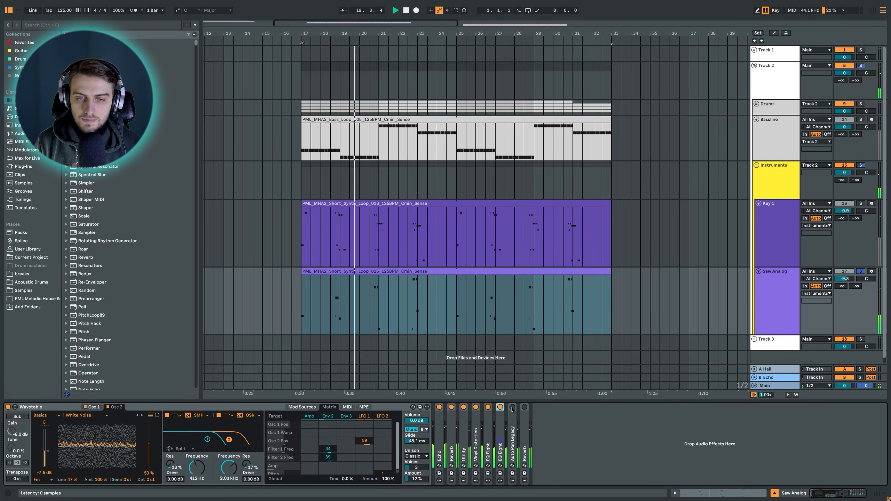
key(space)
double_click(513, 439)
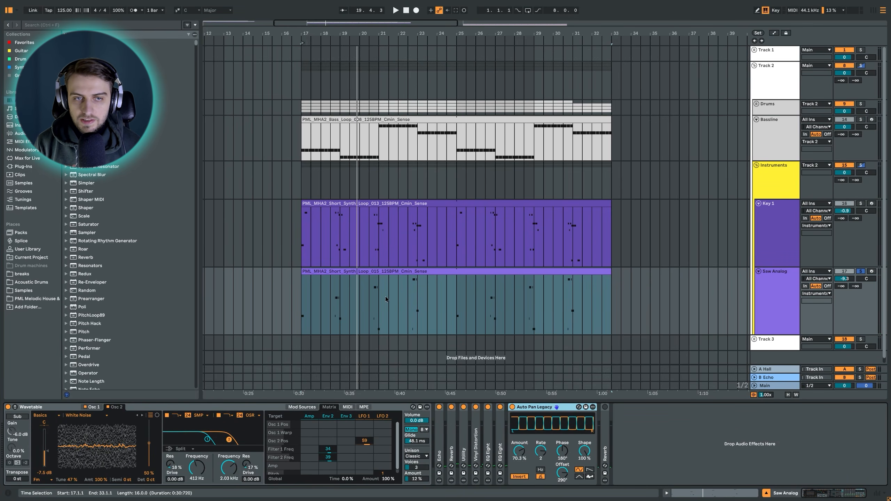
key(space)
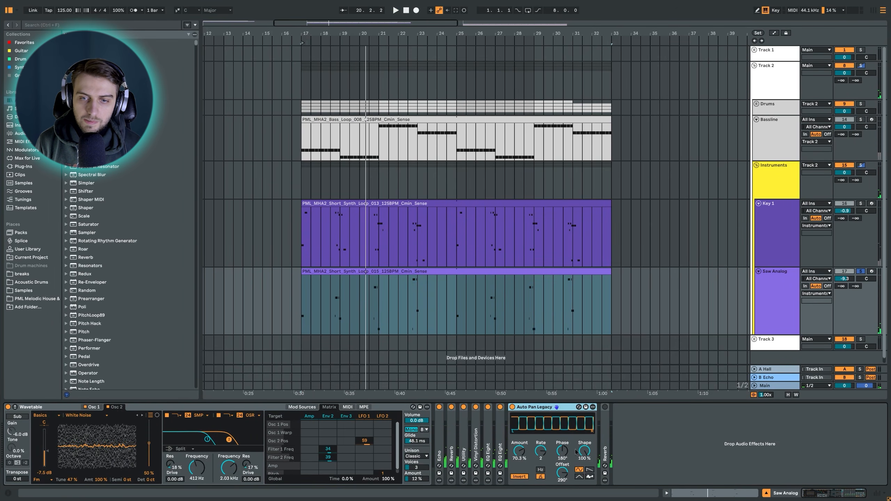
mouse_move(330, 306)
mouse_down()
mouse_move(353, 305)
mouse_move(341, 305)
mouse_up()
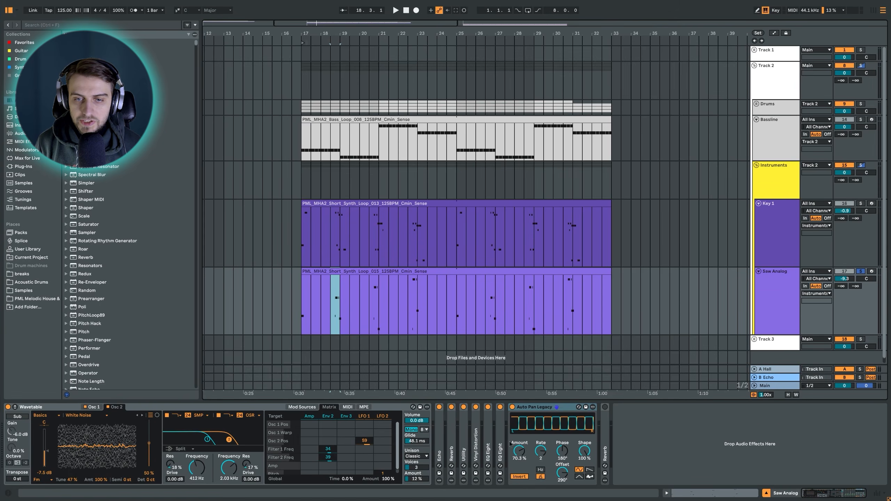
Fold Auto Pan Legacy, unfold the chain's last Reverb, and move the playback start to bar 17 on Key 1
double_click(537, 408)
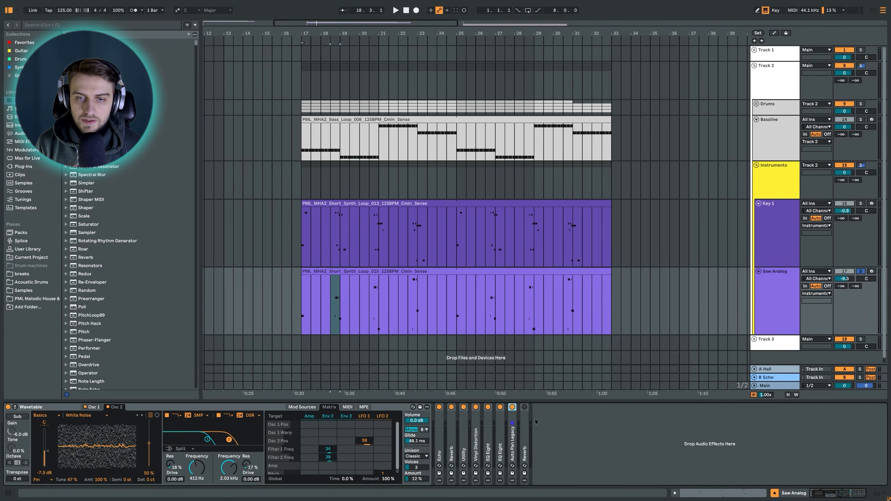
double_click(524, 431)
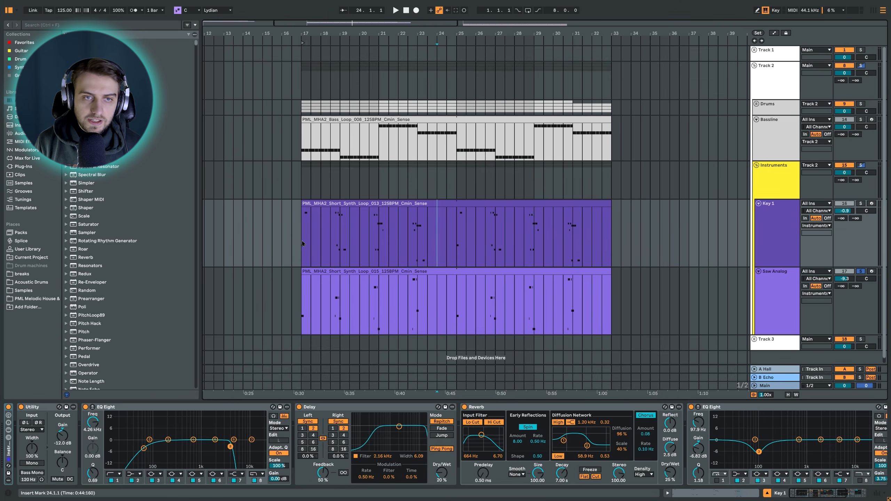
click(302, 243)
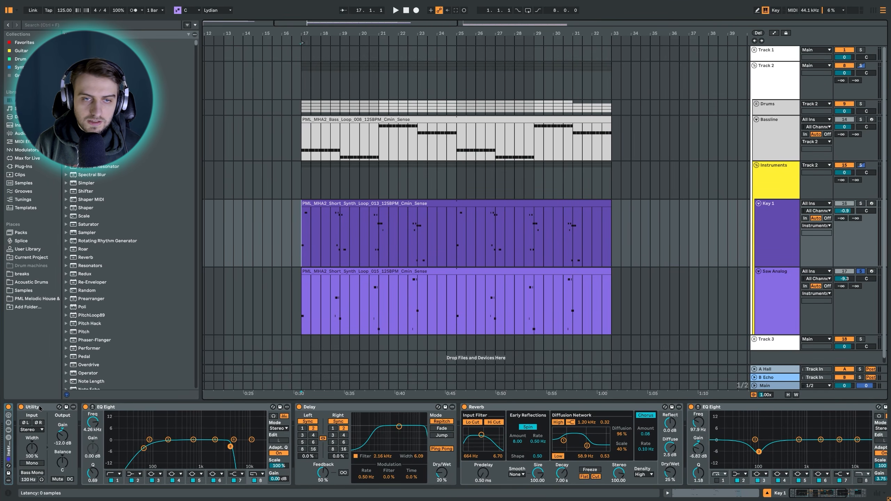
Solo Key 1, audition it from bar 17 and look inside its Instrument Rack, folding the rack again
key(space)
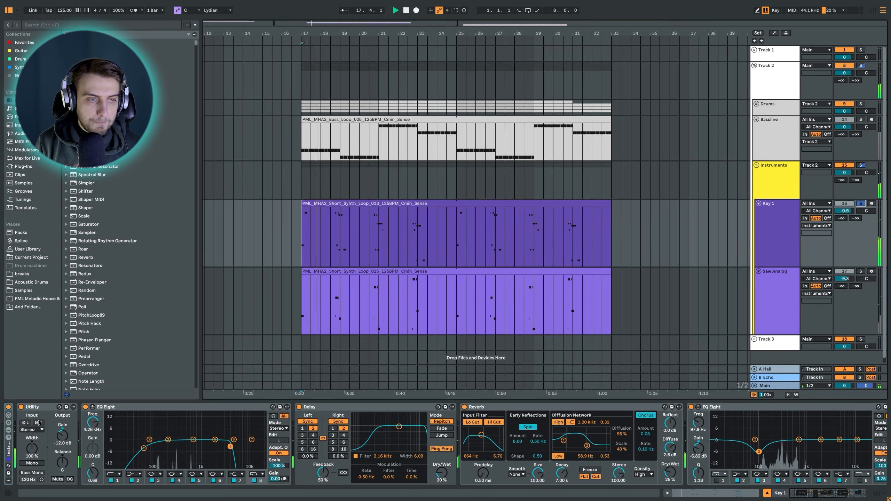
double_click(8, 448)
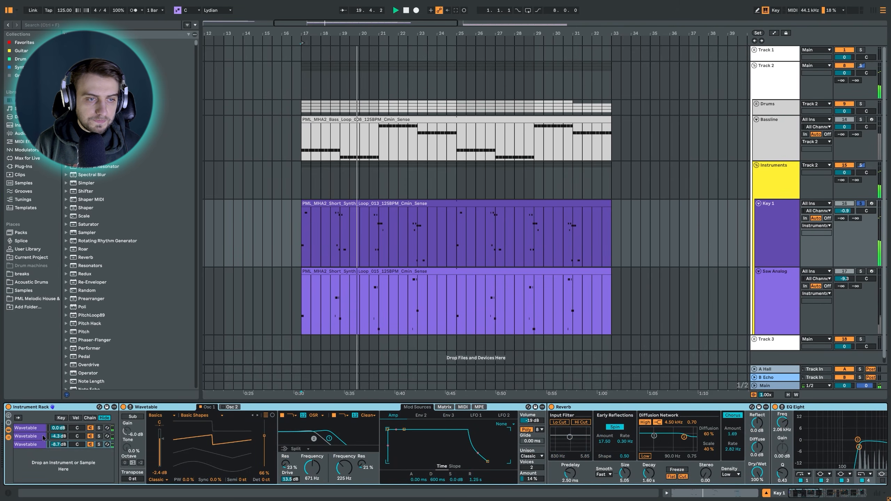
double_click(30, 407)
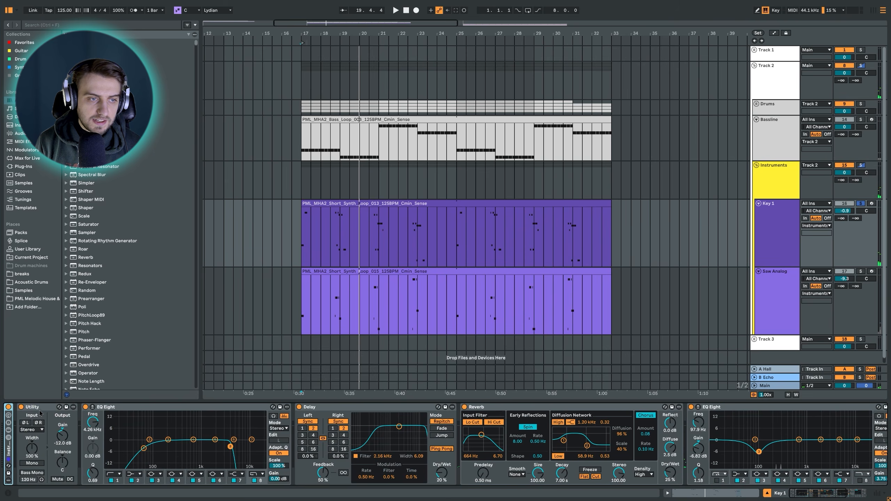
Group Key 1's effects from Utility through the end of the chain into an Audio Effect Rack, then switch the rack off and fold it
click(39, 410)
drag(799, 495, 833, 495)
click(612, 409)
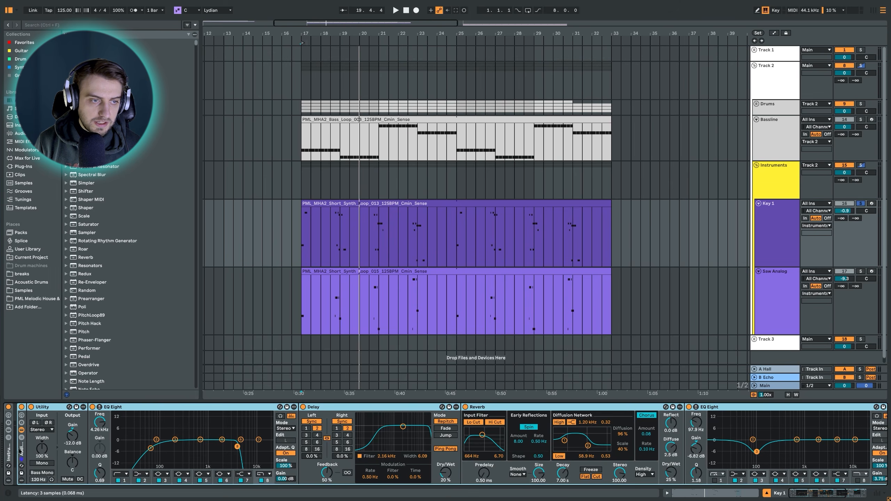
click(21, 430)
Unfold Key 1's Instrument Rack, solo its first Wavetable chain and audition the dry layer from bar 17
double_click(8, 452)
click(38, 430)
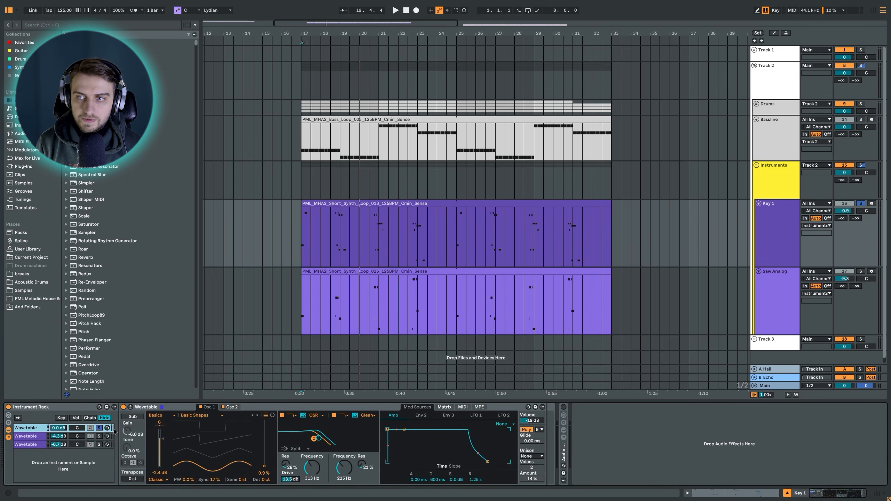
key(space)
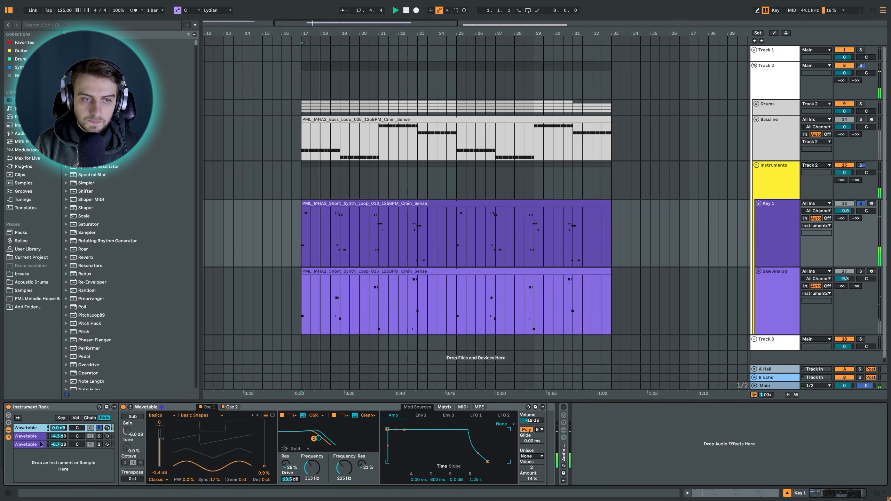
key(space)
Examine Osc 1 and Osc 2 of the first Wavetable layer, replaying the loop from bar 17 to hear them
click(206, 409)
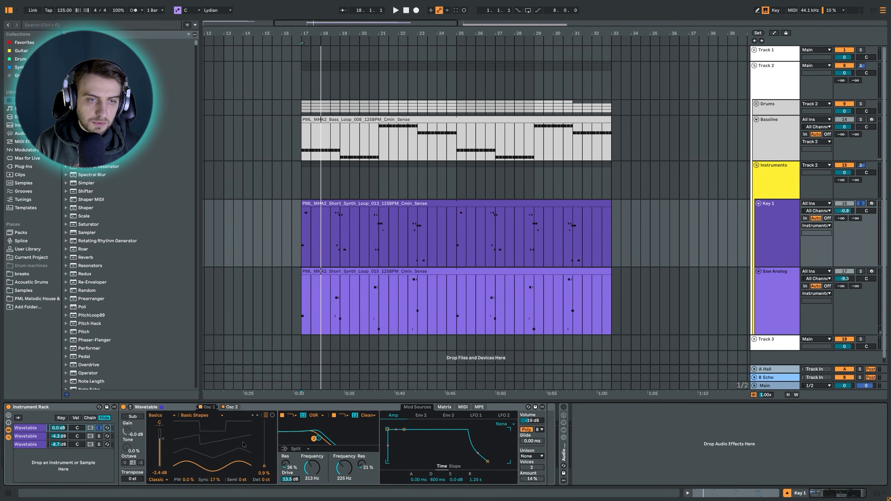
click(231, 408)
click(206, 407)
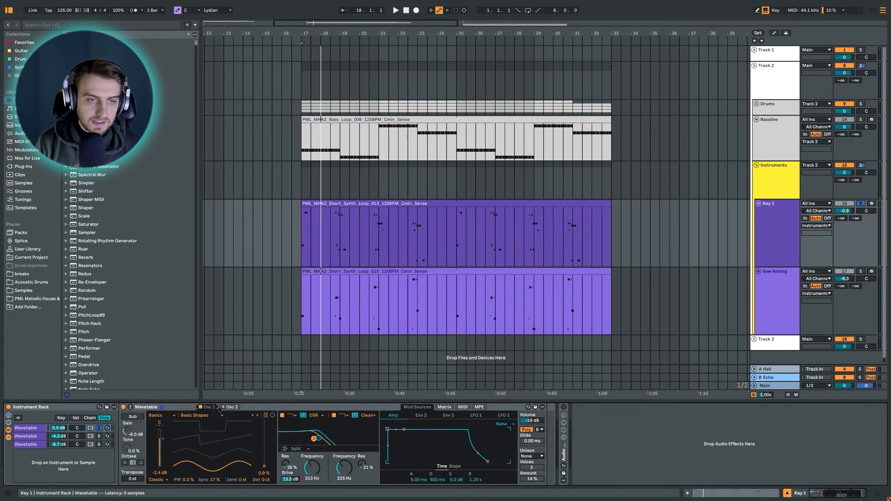
key(space)
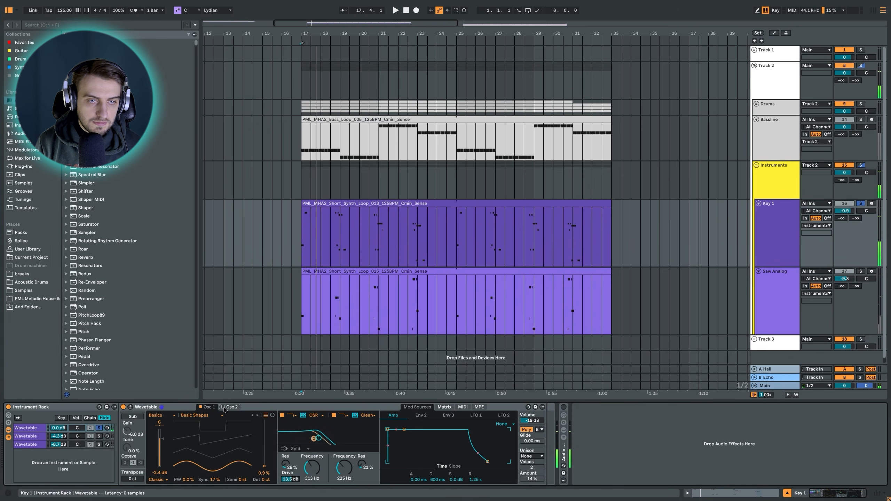
click(228, 407)
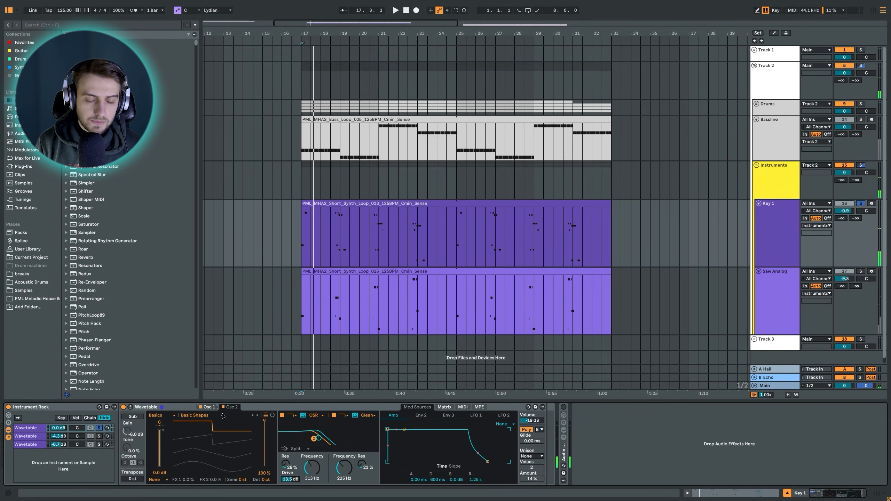
click(209, 408)
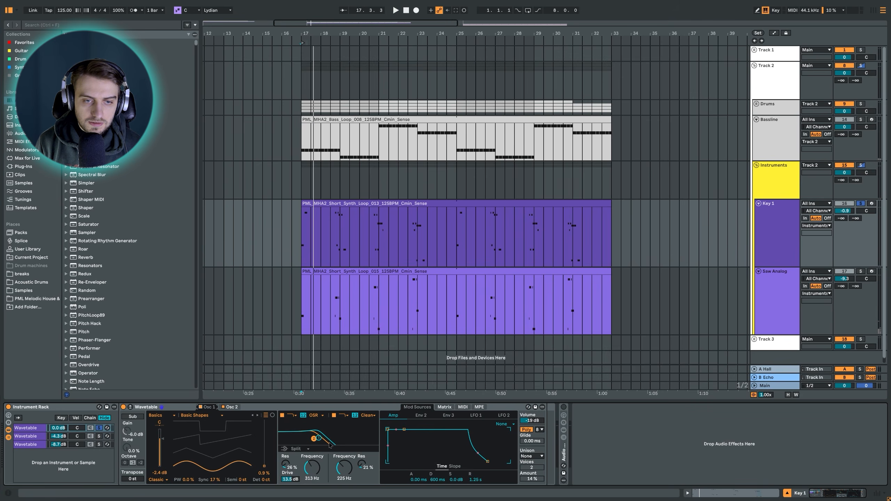
Examine the first Wavetable's modulation matrix and its Env 2 shape, and audition the filter modulation
click(445, 407)
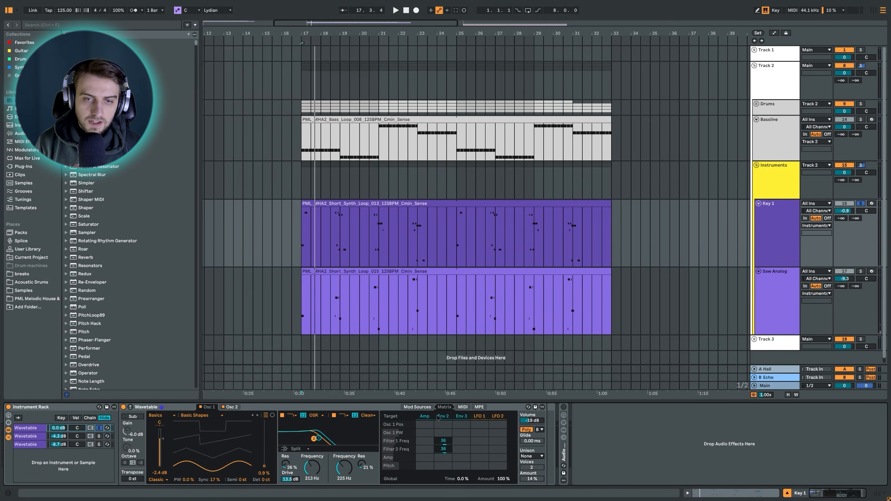
click(430, 417)
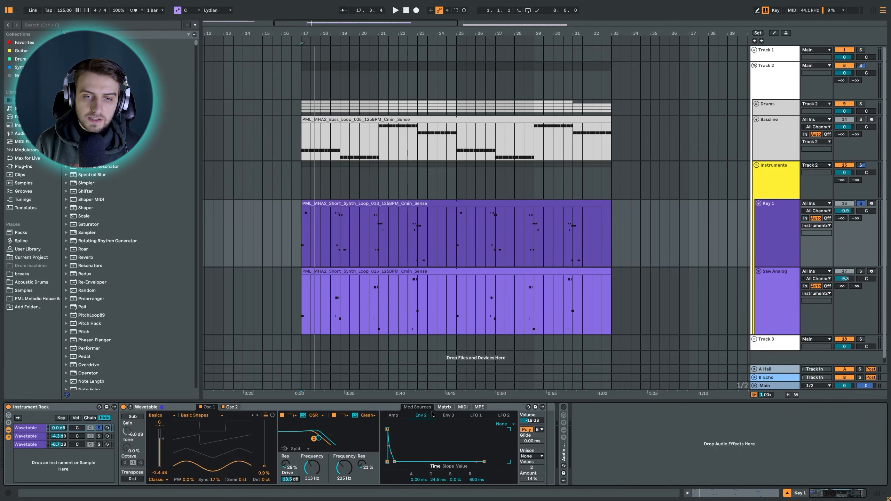
click(445, 407)
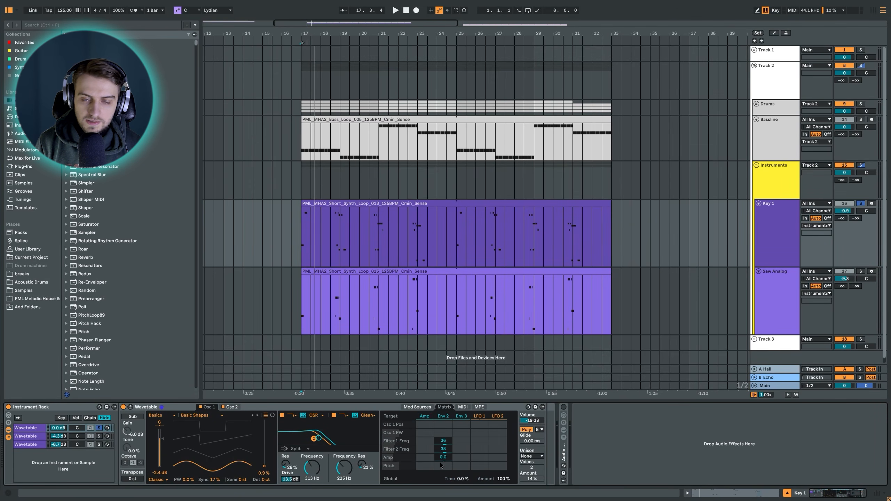
key(space)
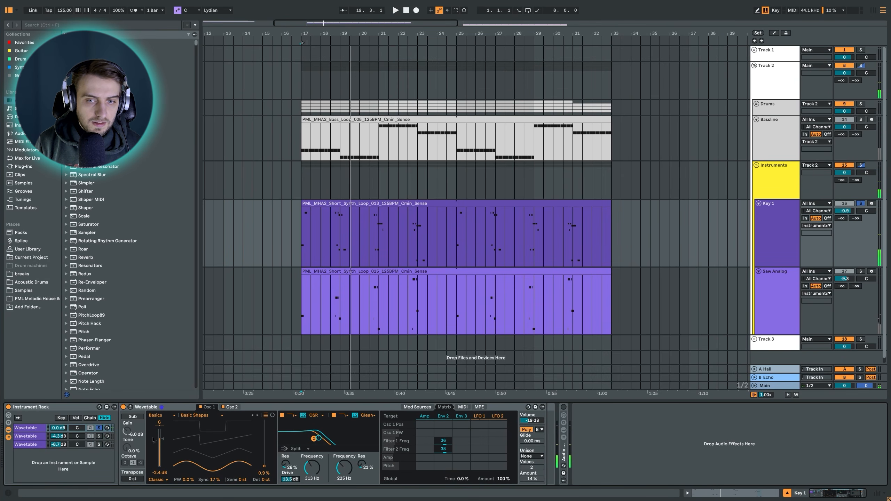
Solo and audition the second Wavetable chain, then solo the third and play it from bar 17
click(24, 439)
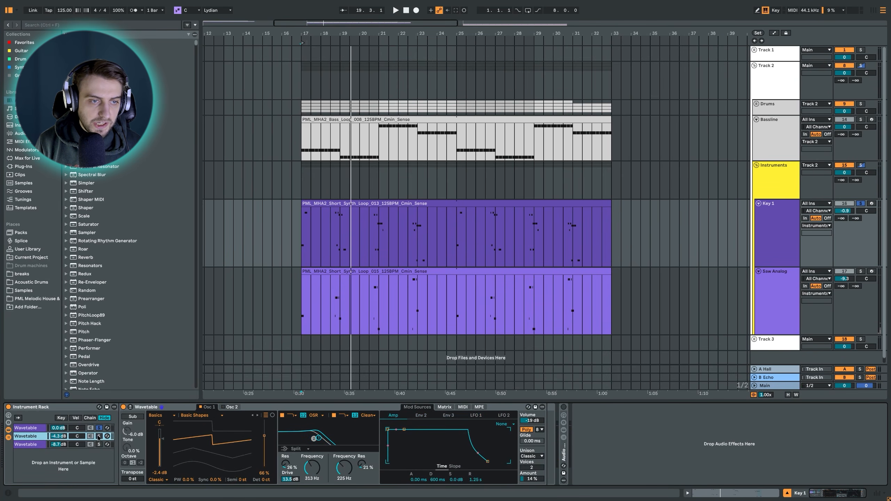
key(space)
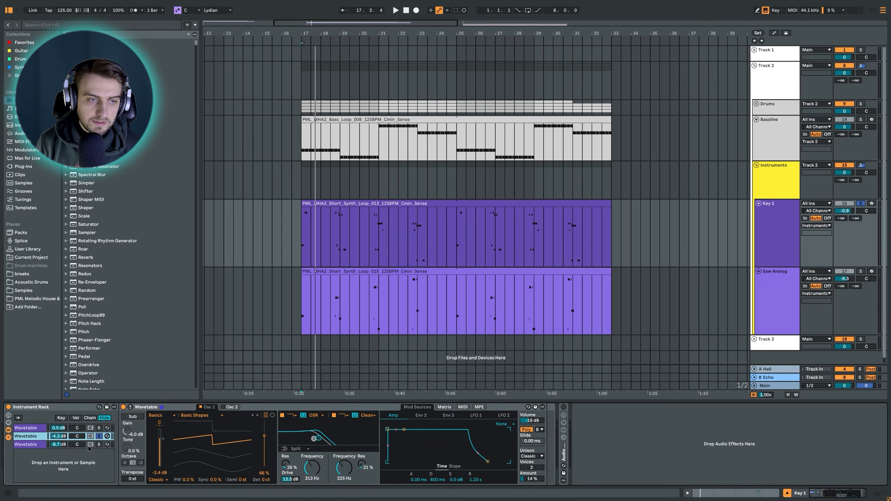
click(37, 445)
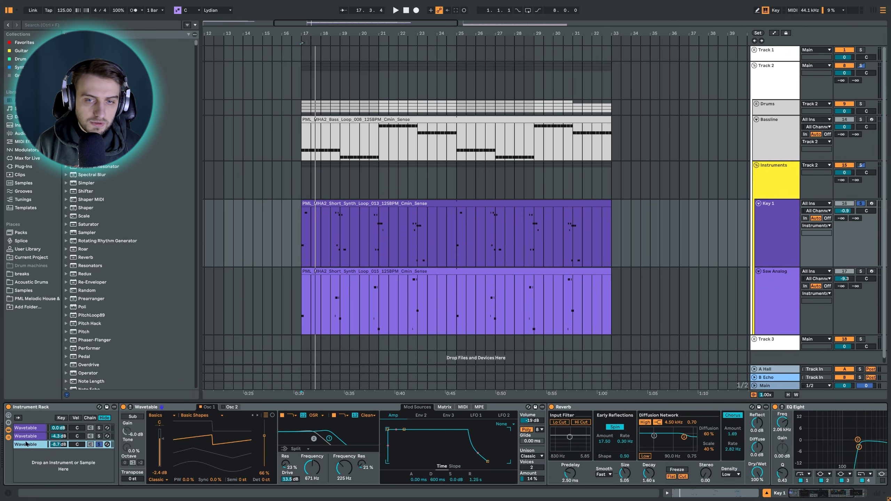
key(space)
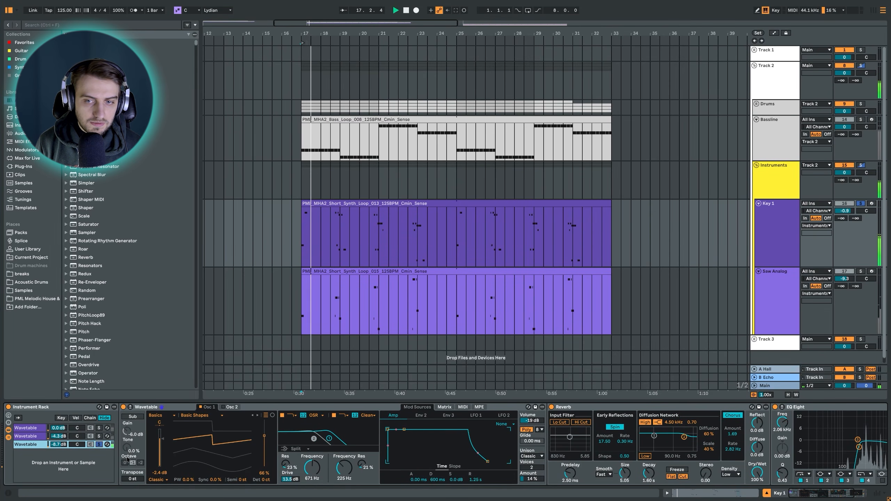
Examine the Reverb and EQ Eight on the third Wavetable chain while the loop plays, and return to the rack's start
click(841, 495)
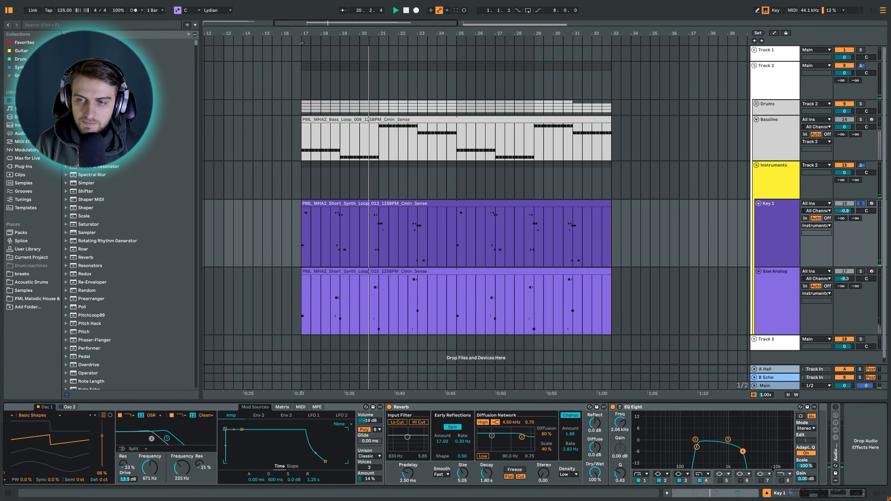
click(803, 494)
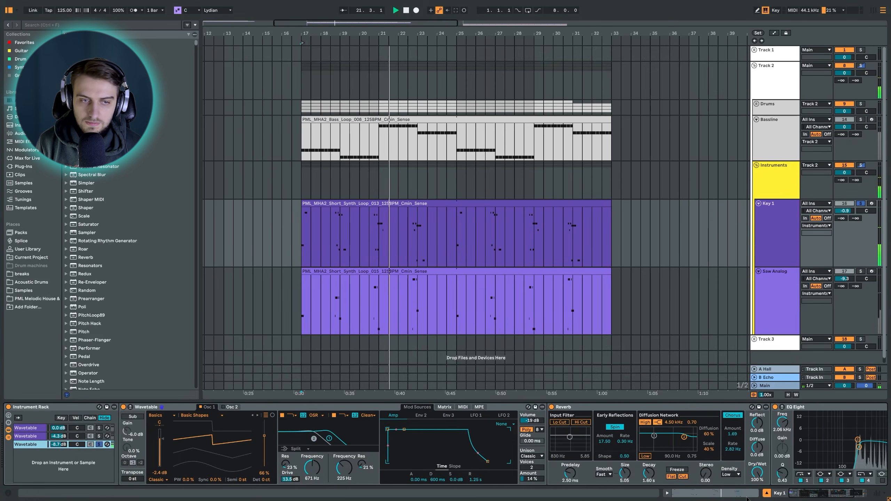
key(space)
Unsolo the third Wavetable chain, audition all three layers with Key 1's volume at -7.9 dB, and fold the Instrument Rack
click(98, 445)
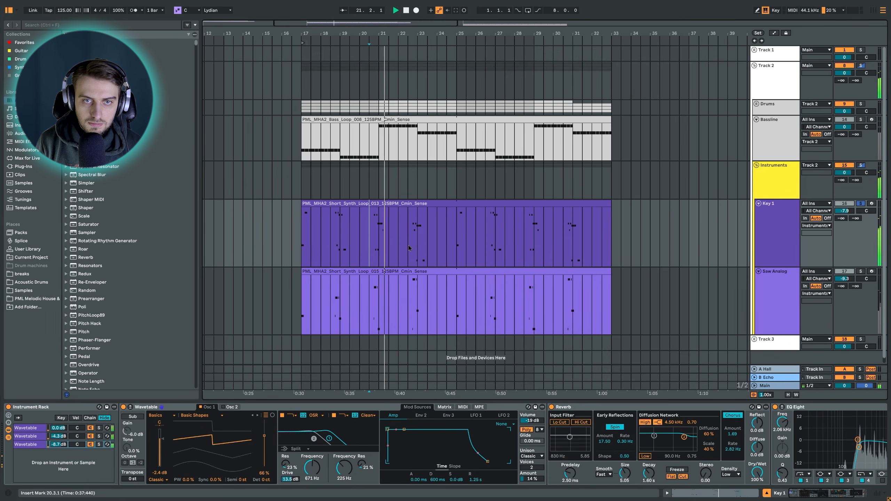
click(408, 248)
key(space)
key(space)
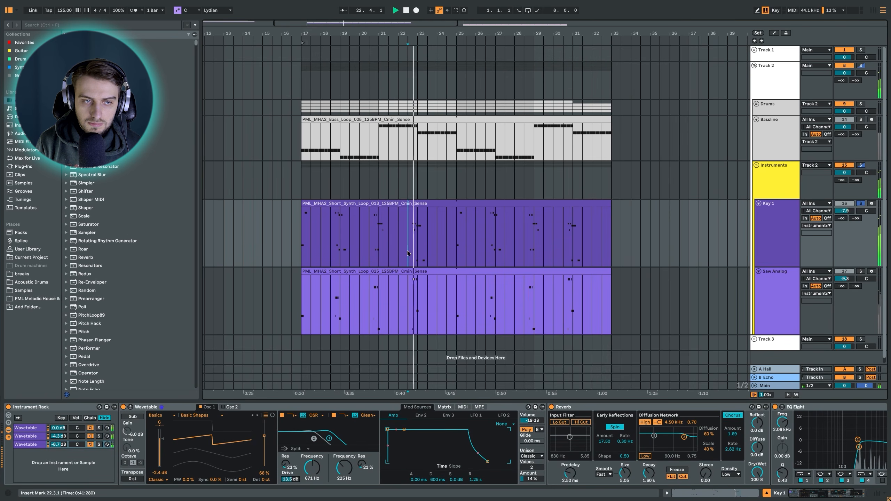
key(space)
double_click(53, 410)
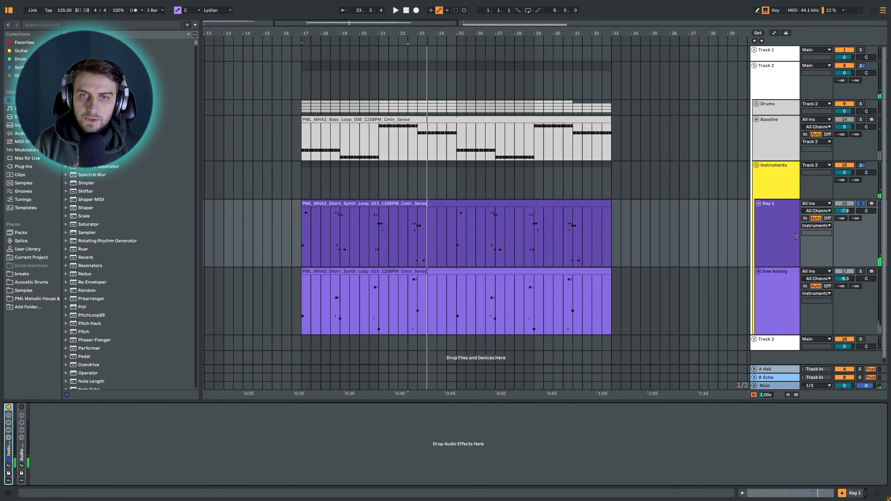
View the Instruments group's device chain, then ungroup Key 1's Audio Effect Rack with its devices switched off and folded
click(779, 181)
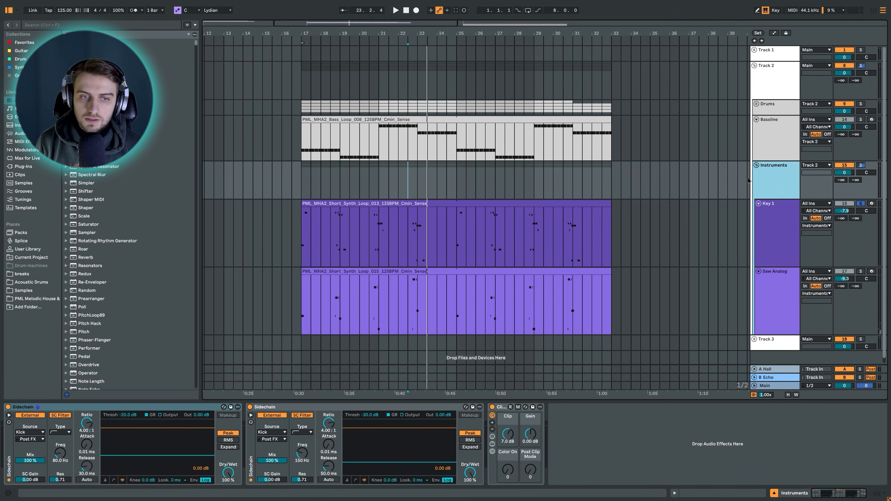
click(437, 211)
click(17, 414)
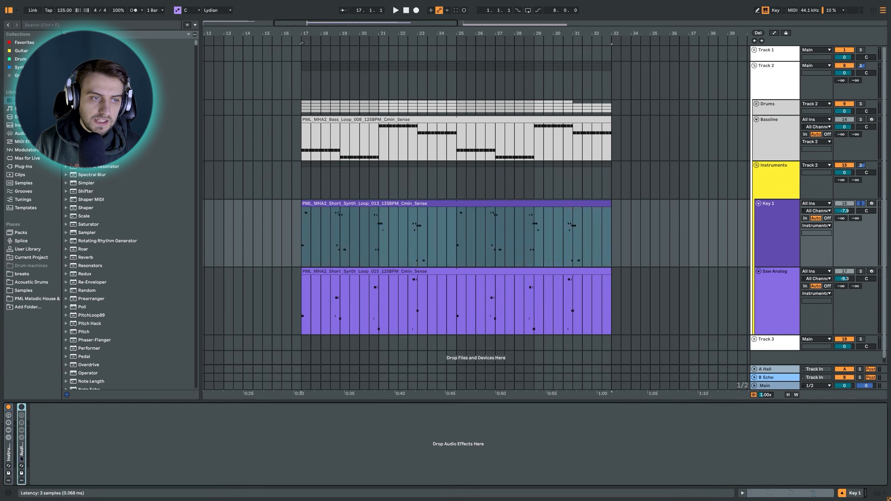
click(20, 413)
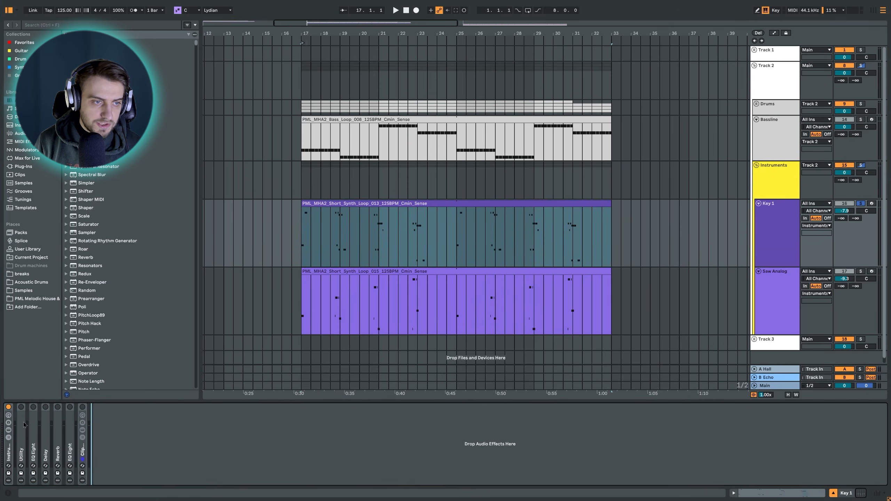
Switch on and unfold Key 1's Utility and first EQ Eight, audition the EQ from bar 17, and fold EQ Eight
double_click(25, 416)
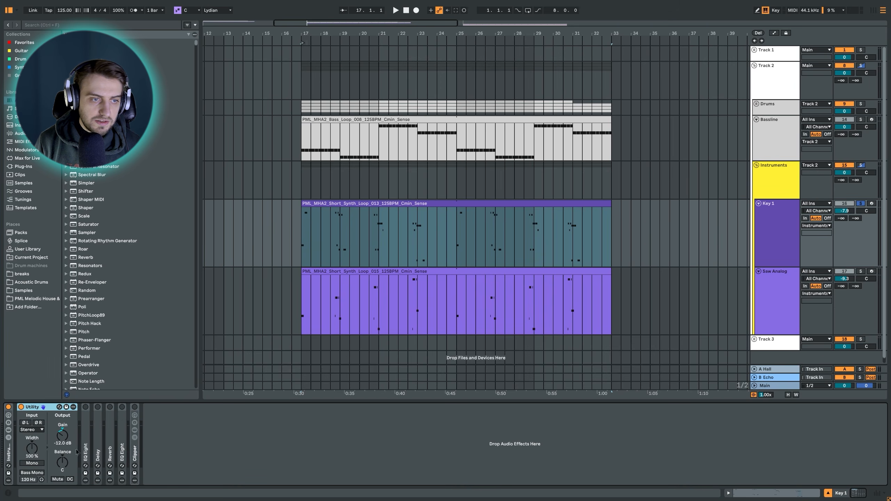
double_click(85, 423)
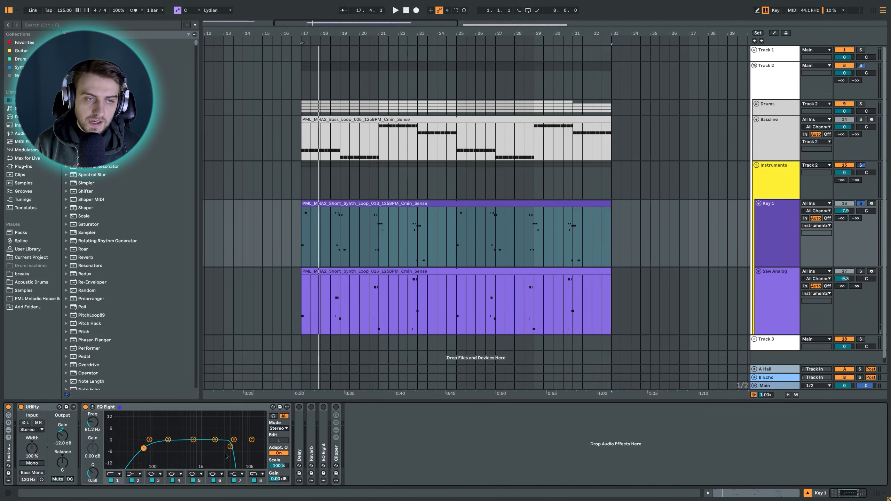
double_click(102, 407)
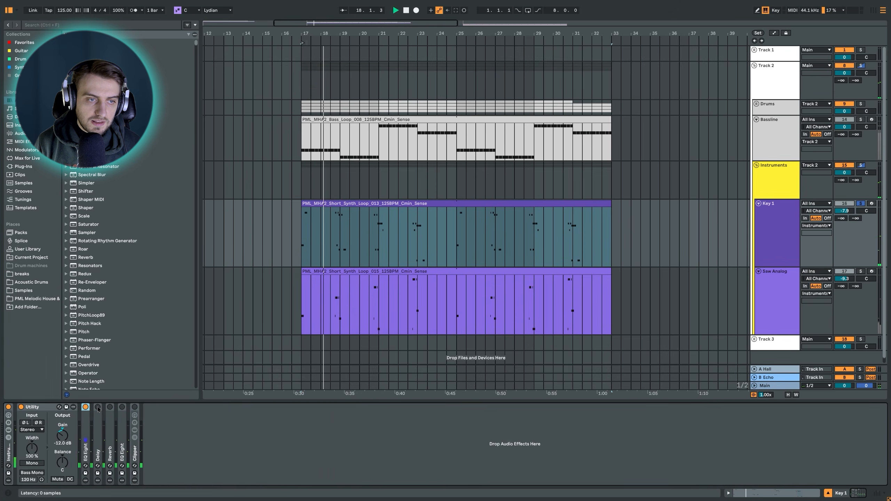
Switch on Key 1's Delay, unfold its settings to audition them from bar 17, and fold the device
click(98, 407)
double_click(98, 426)
key(space)
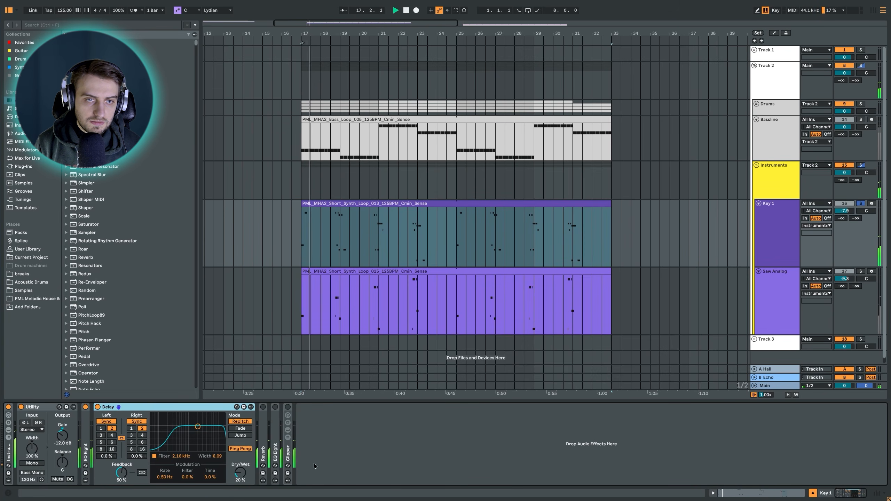
double_click(210, 407)
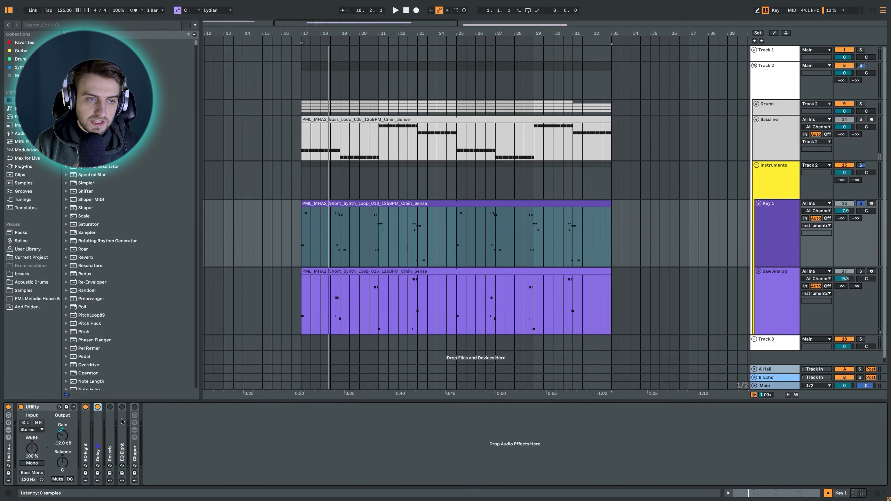
Switch on Key 1's Reverb, unfold its settings to audition them from bar 17, and fold the device
double_click(110, 432)
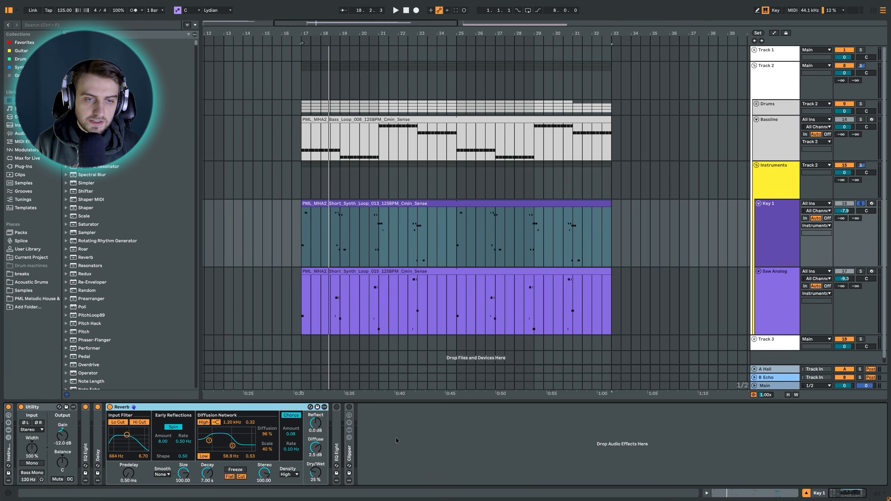
key(space)
key(space)
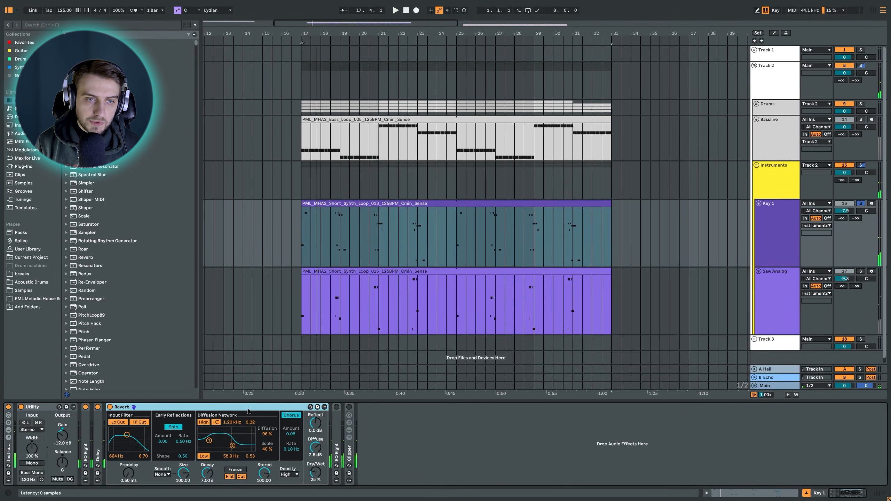
double_click(229, 407)
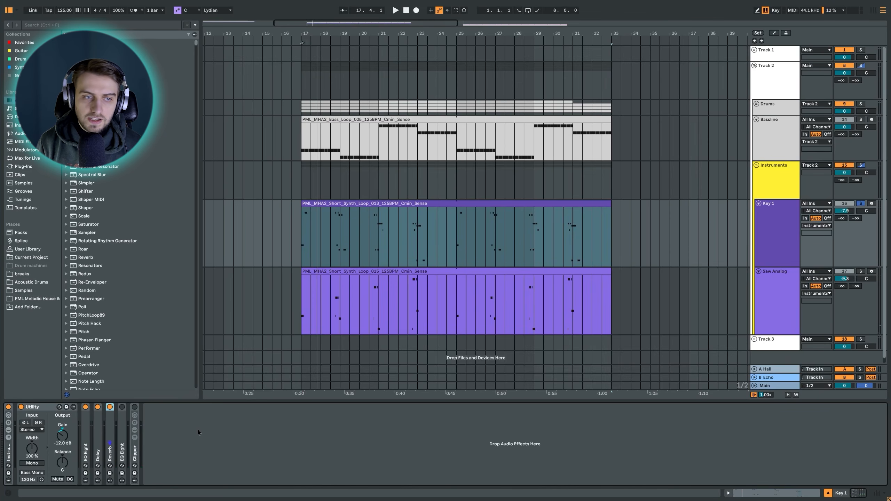
Switch on and unfold Key 1's second EQ Eight, audition its curve in playback, and fold the device
double_click(123, 411)
key(space)
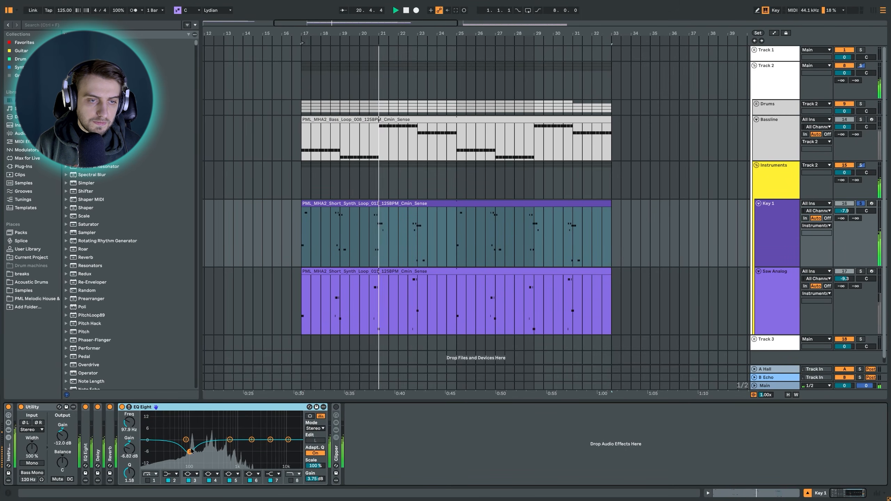
key(space)
double_click(216, 407)
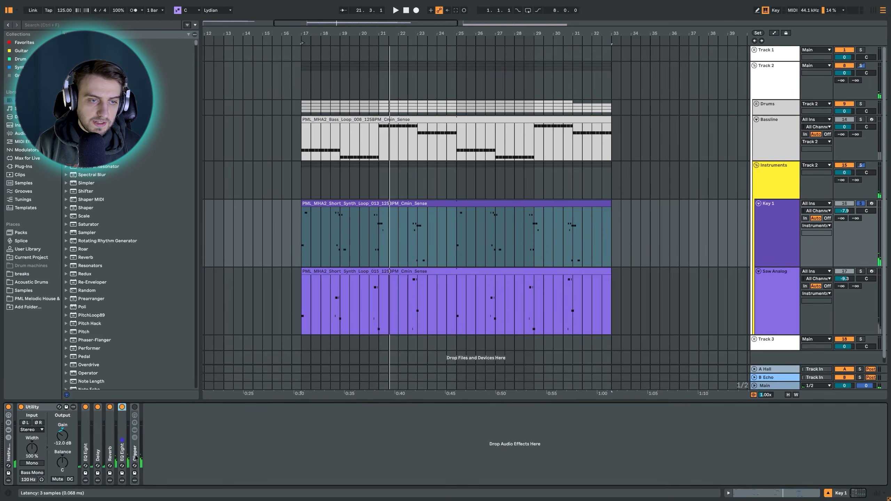
Switch on Key 1's Clipper rack, unfold it to audition its Saturator and Utility from bar 17, and fold it
double_click(135, 442)
click(135, 407)
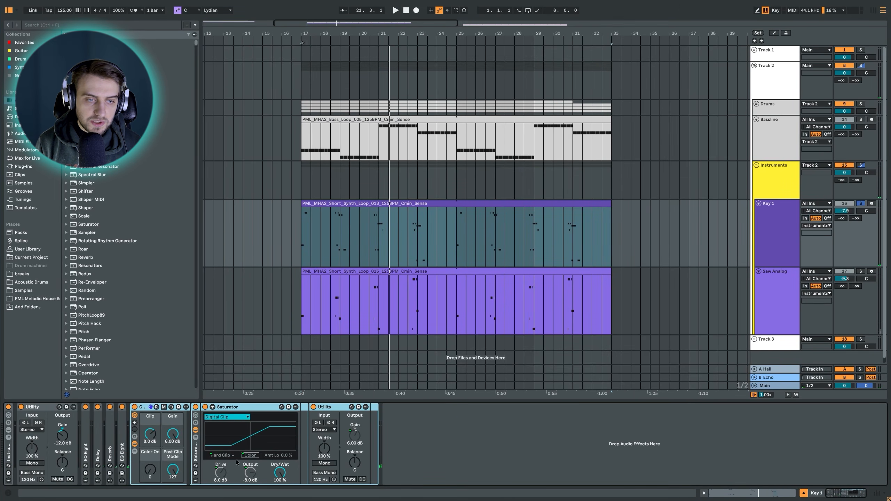
key(space)
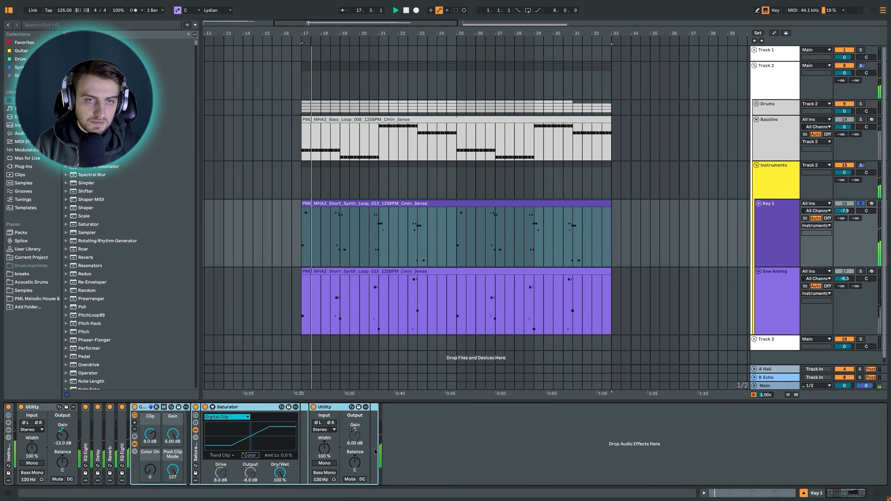
double_click(147, 408)
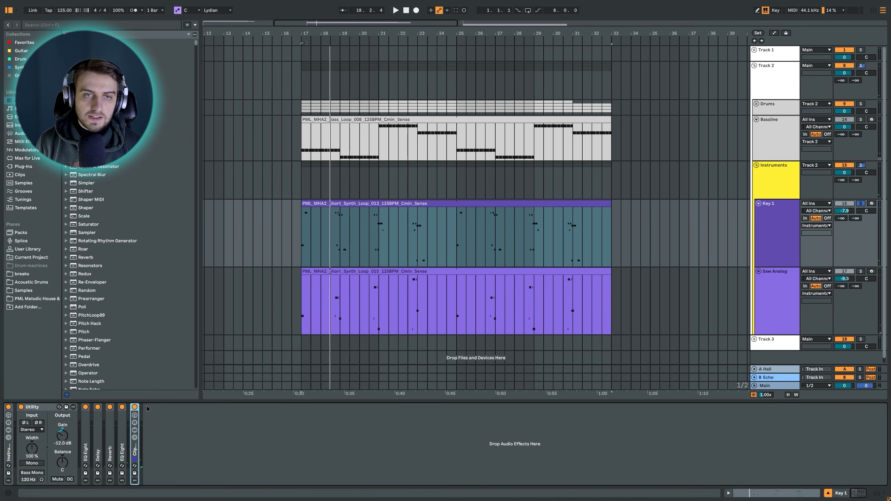
Select the Key 1 and Saw Analog clips and audition both soloed tracks together from bar 17
click(336, 203)
shift+click(332, 270)
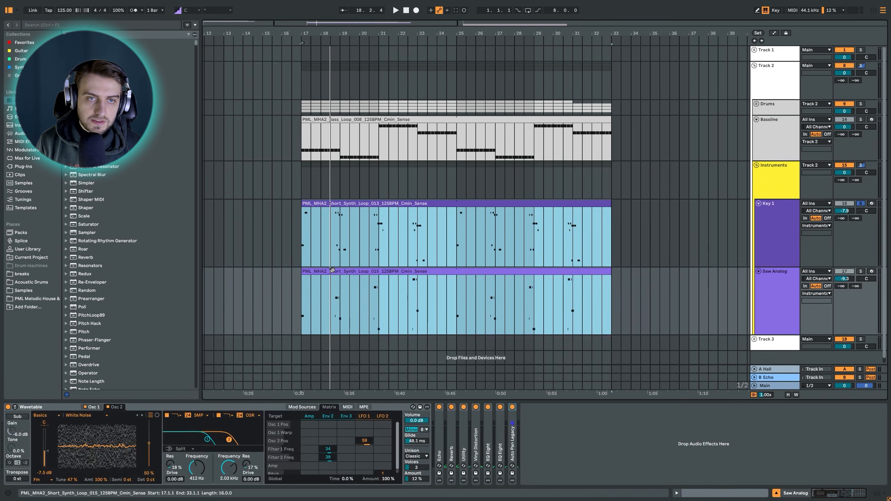
double_click(332, 270)
key(space)
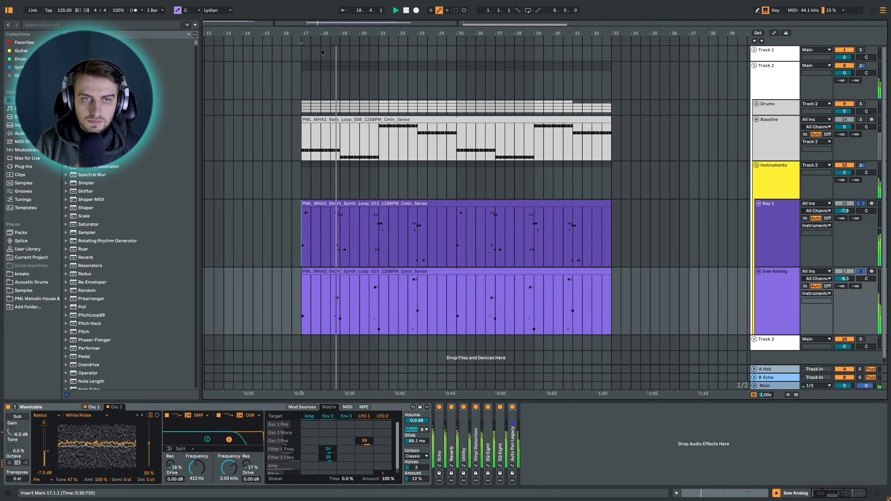
drag(326, 33, 325, 44)
drag(326, 44, 304, 52)
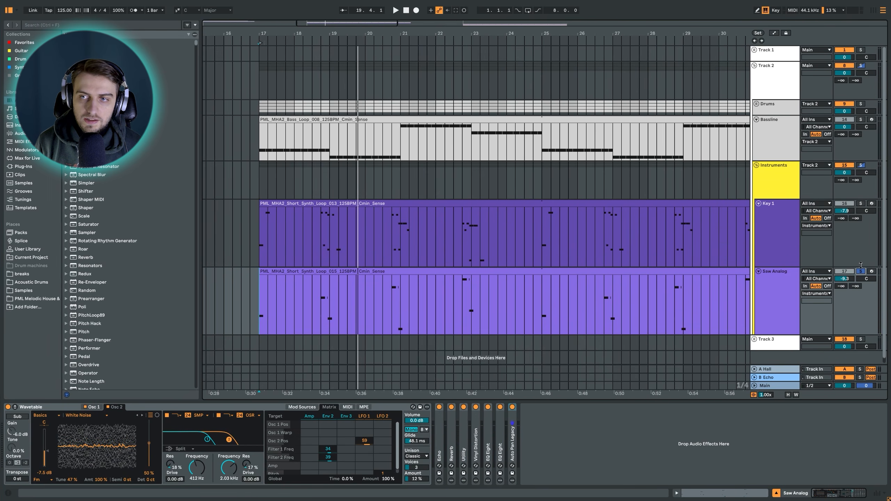
Solo Key 1 alone and audition its notes at bar 17, near bar 19, at 20.4 and at 22.4
click(862, 203)
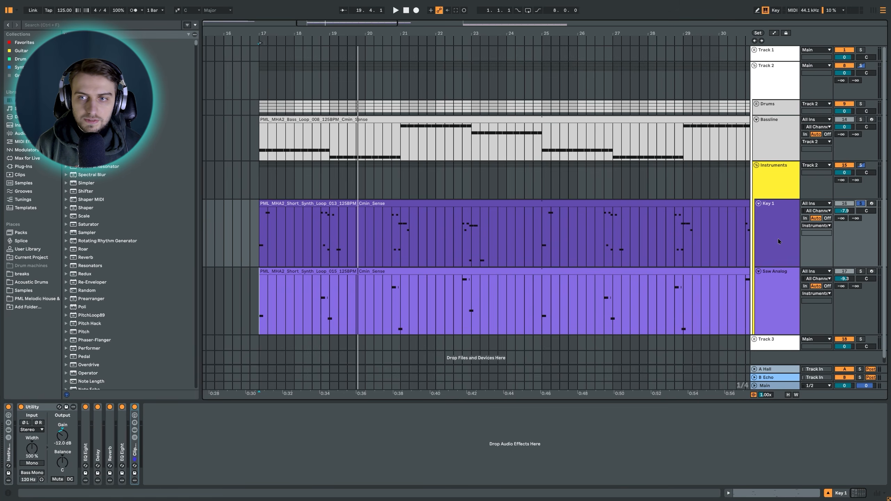
click(771, 289)
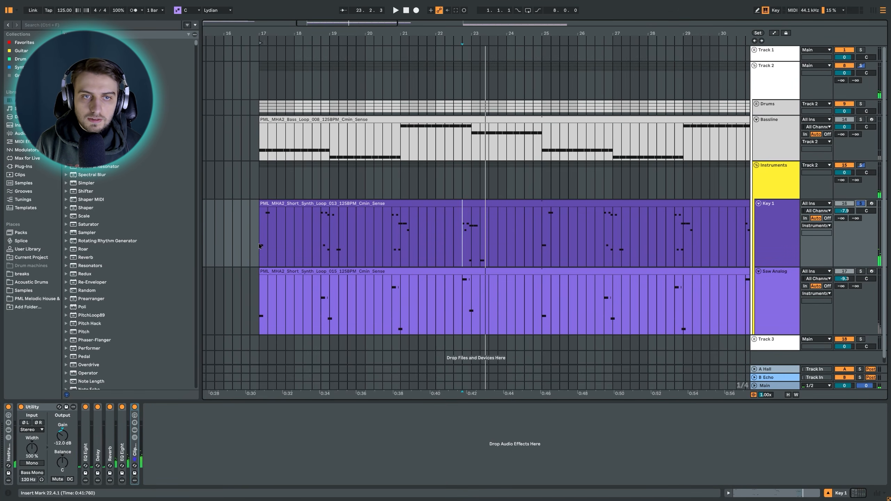
click(260, 246)
key(space)
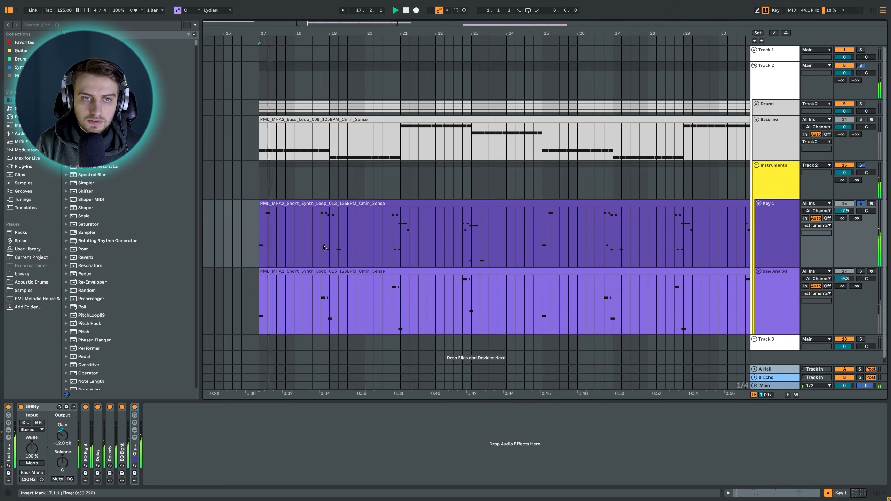
click(330, 249)
click(395, 251)
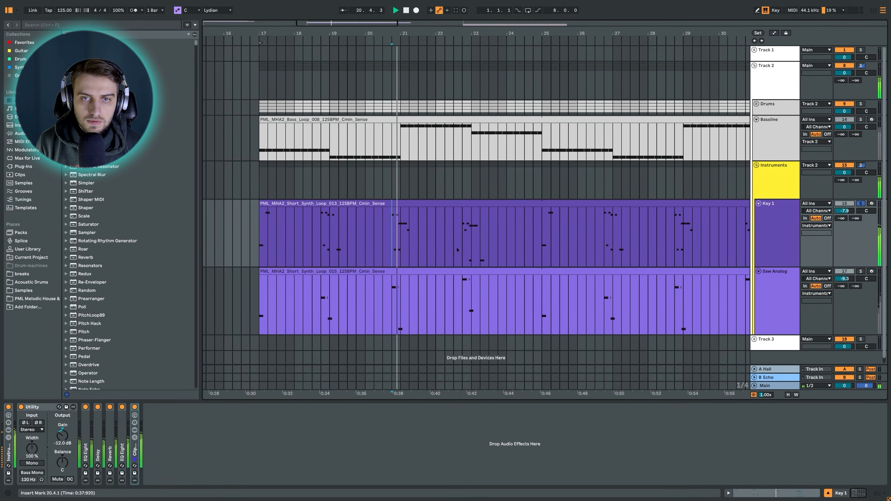
click(463, 254)
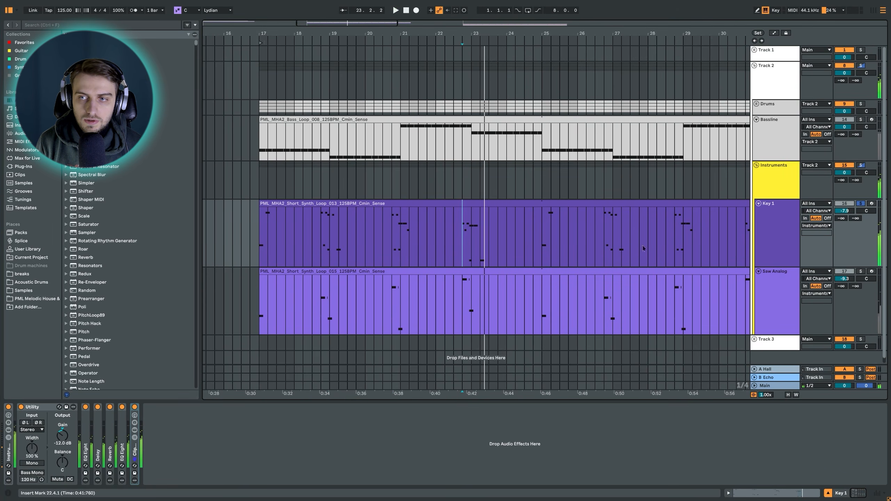
Solo Saw Analog alone and audition its notes from positions 18.4, 20.4 and 22.4
click(861, 271)
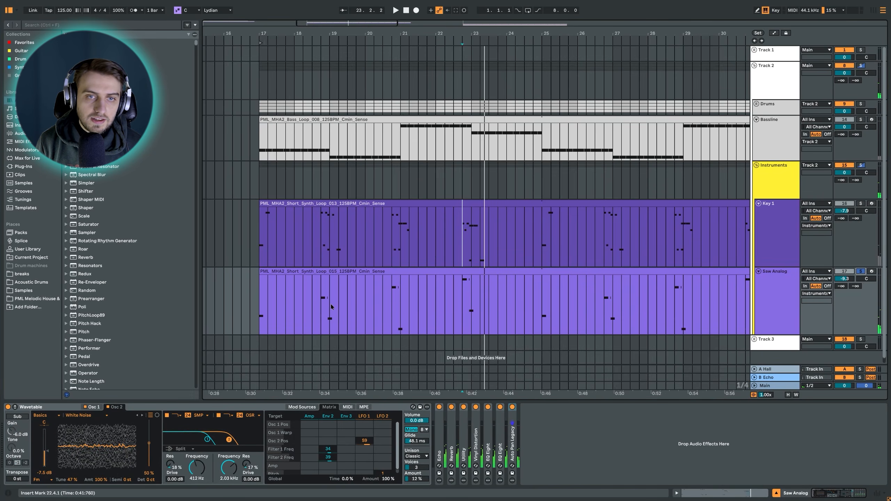
click(321, 311)
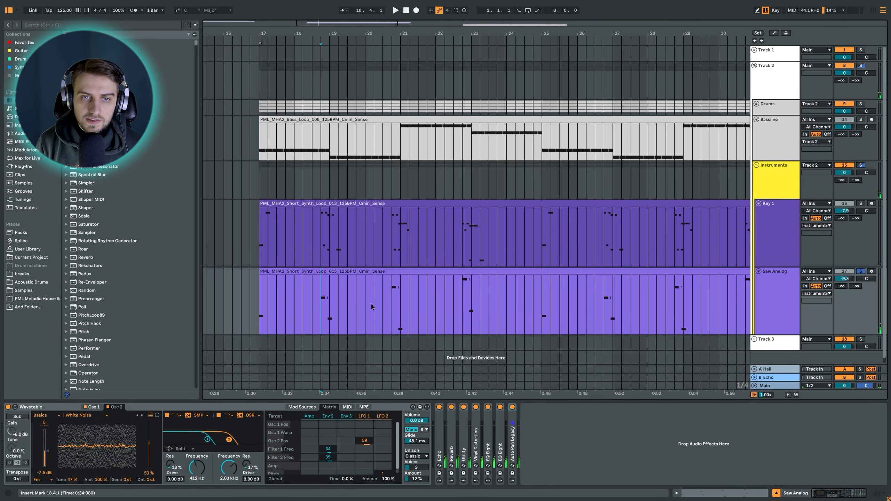
key(space)
key(space)
click(394, 304)
key(space)
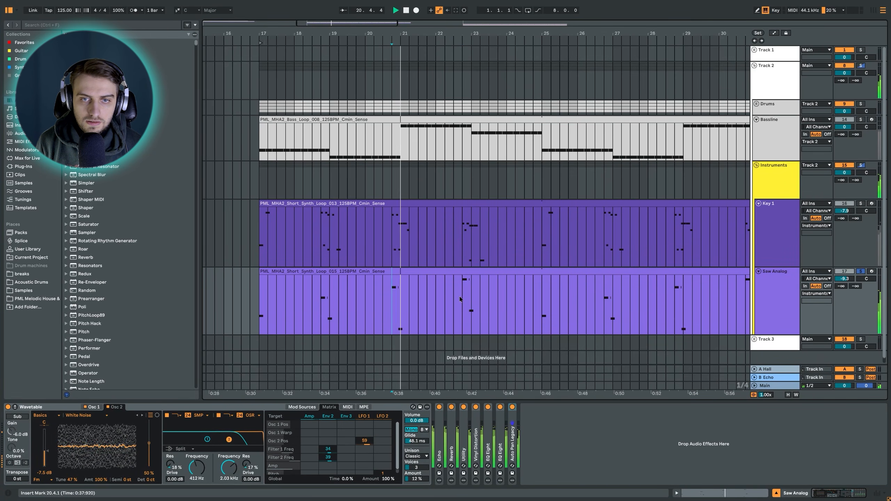
click(464, 297)
click(484, 261)
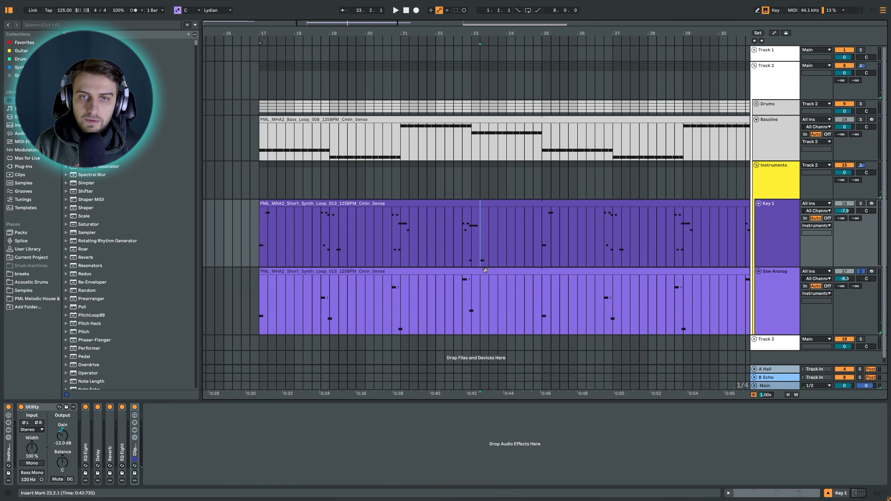
click(485, 284)
click(485, 245)
click(487, 285)
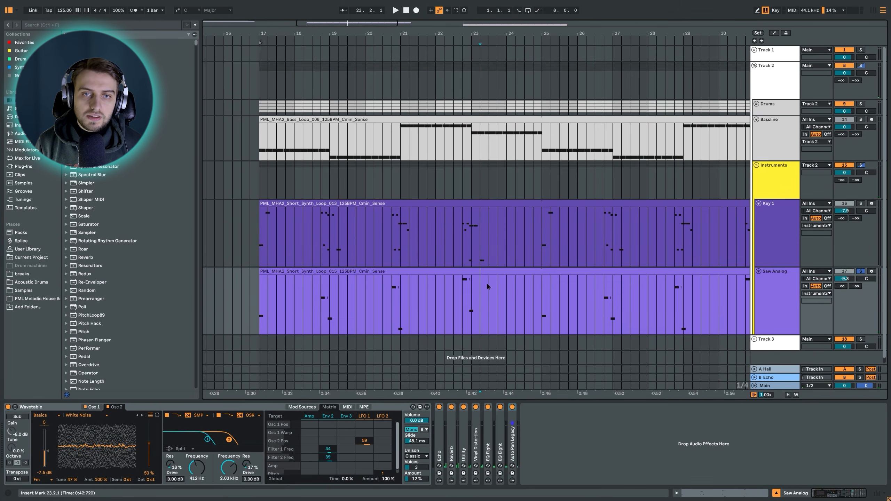
click(491, 246)
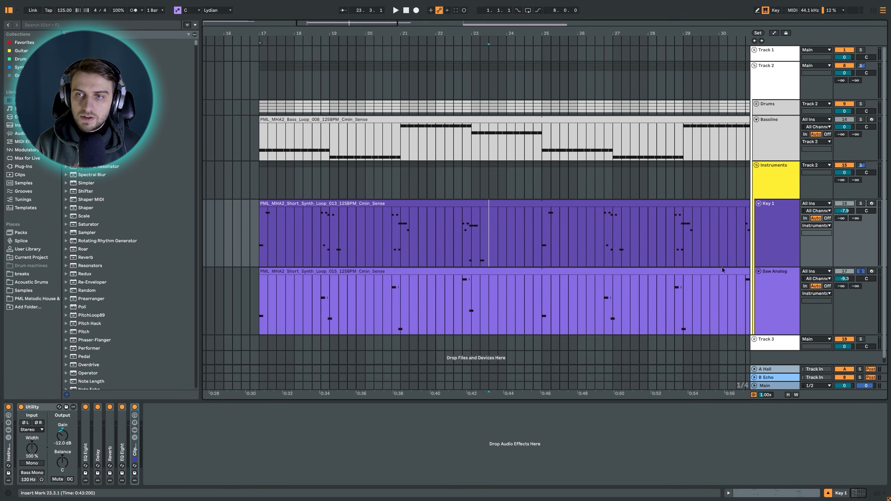
Clear the track solos, play the full arrangement from bar 17, and set Saw Analog's volume to -1.9 dB
click(864, 167)
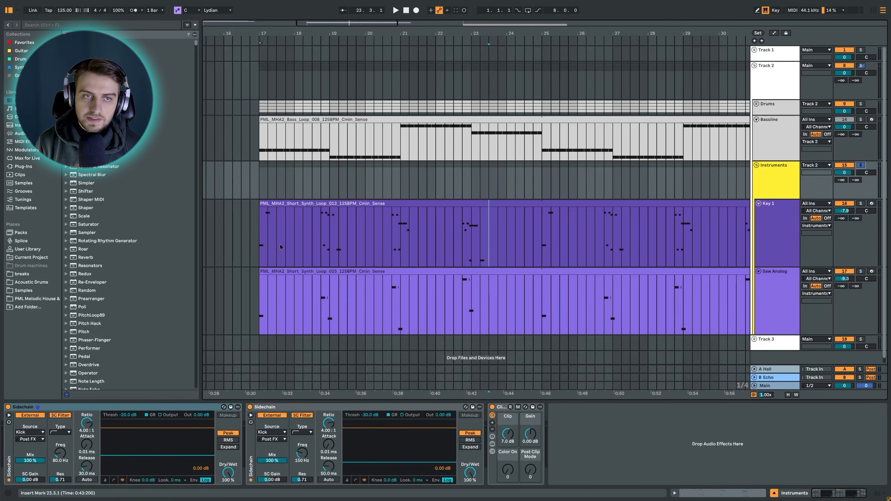
click(270, 204)
drag(379, 33, 325, 22)
click(248, 231)
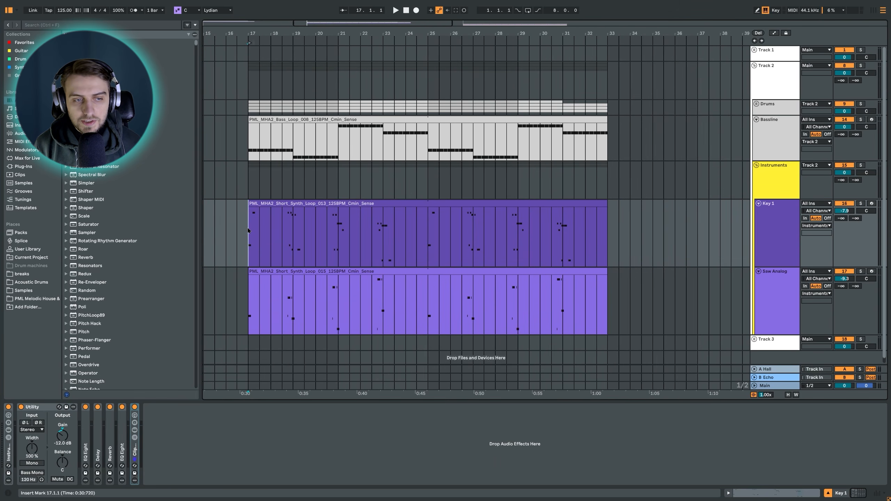
key(space)
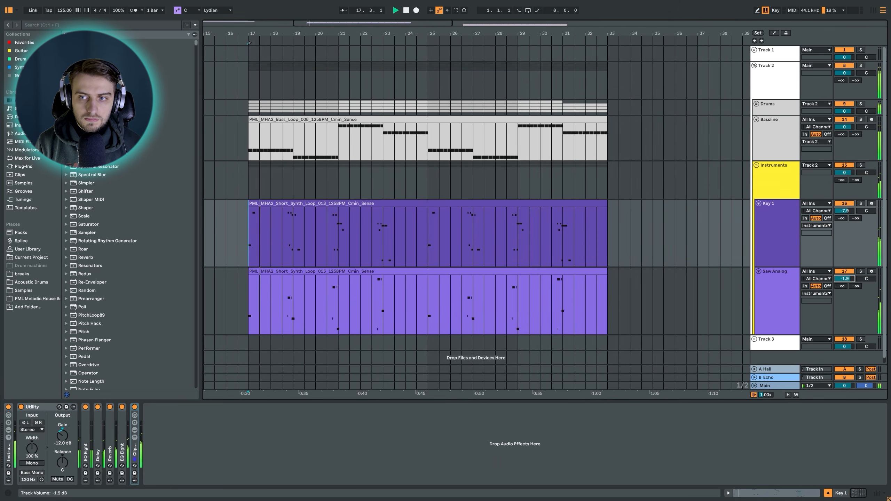
drag(845, 279, 850, 283)
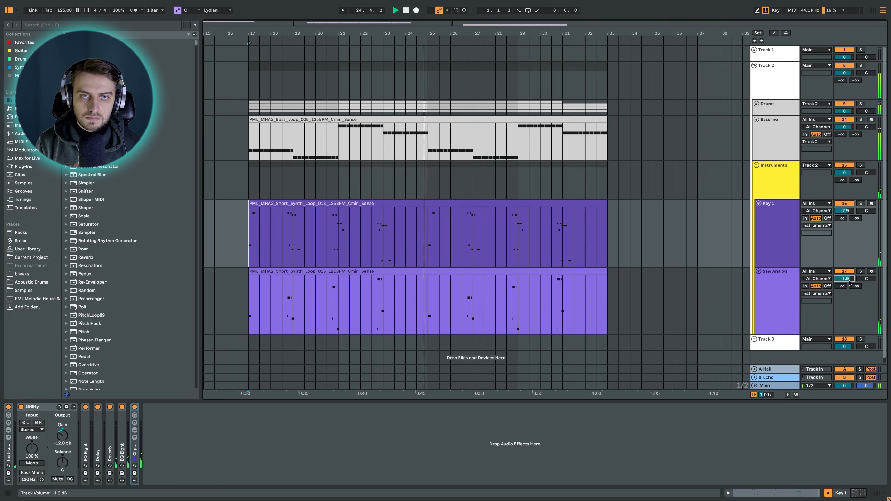
key(space)
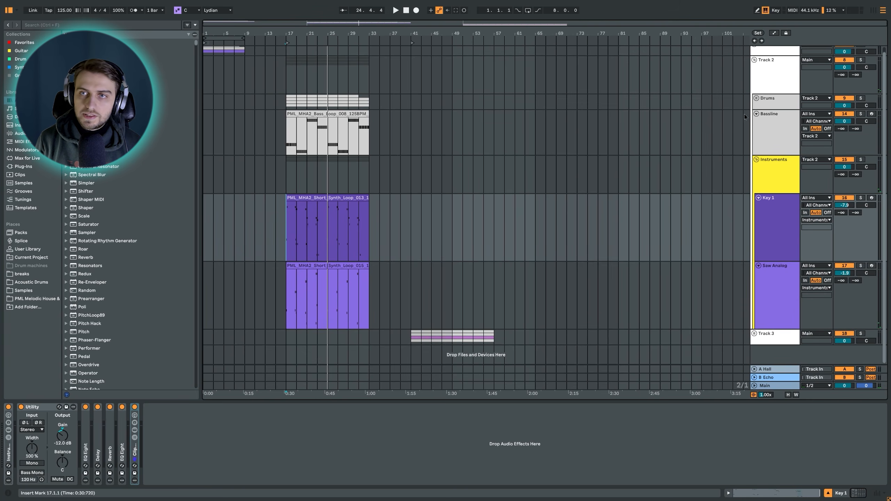
Collapse the Track 2 group, expand the Track 3 group, and place the playback position at bar 41
scroll(747, 115, up, 1)
click(755, 66)
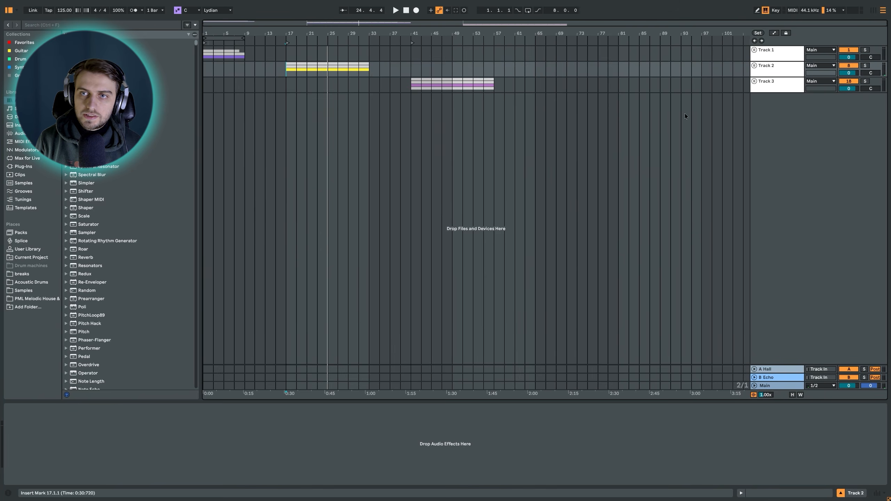
click(755, 82)
click(414, 162)
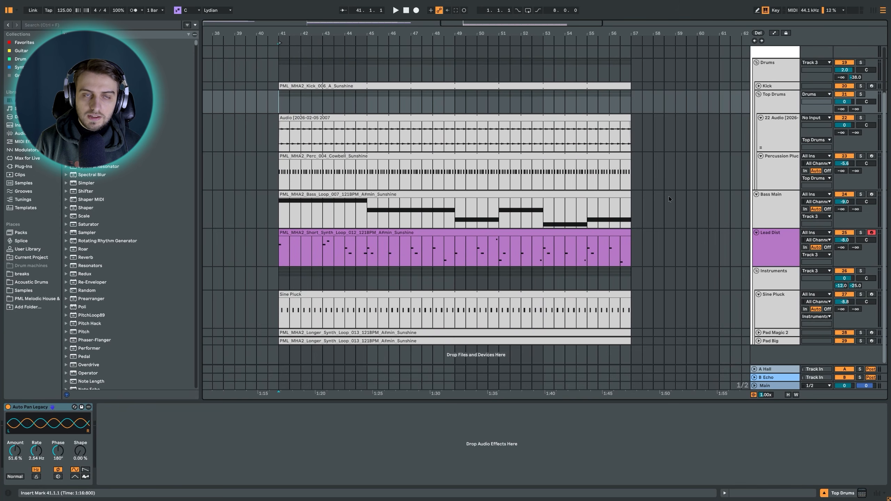
click(657, 248)
key(space)
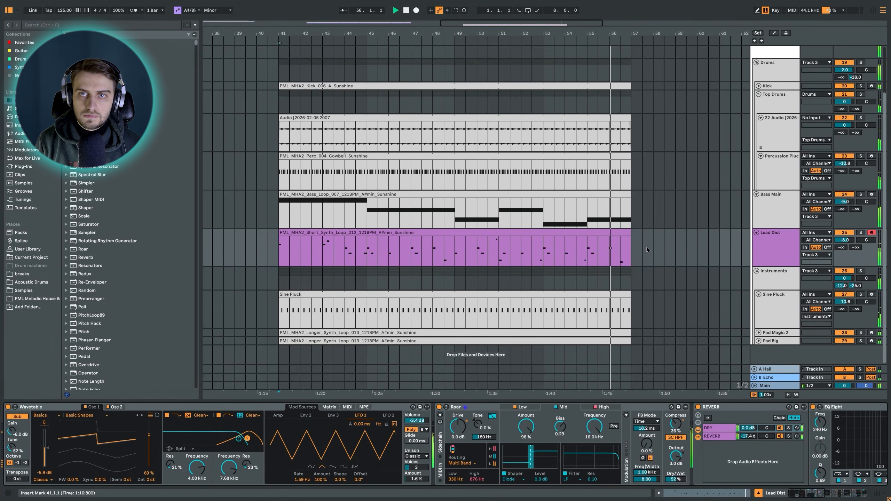
key(space)
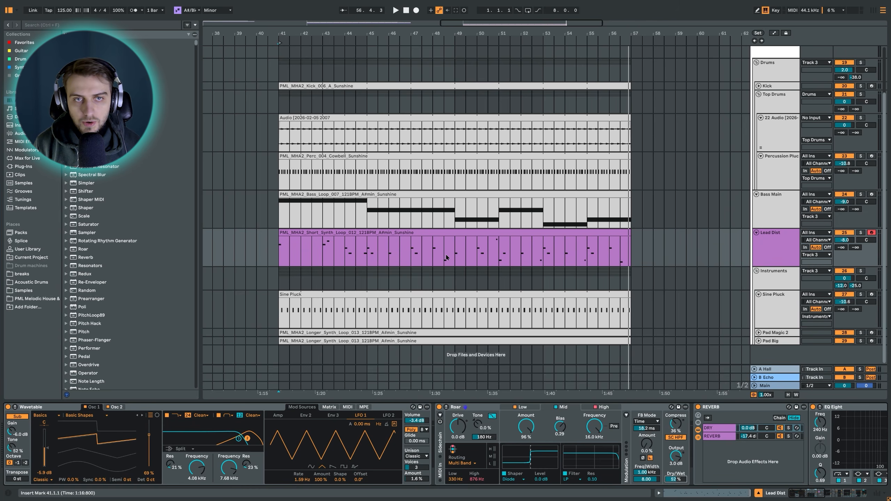
Switch off and fold all of Lead Dist's effects from Roar through Saturator, leaving its Wavetable unfolded
click(480, 408)
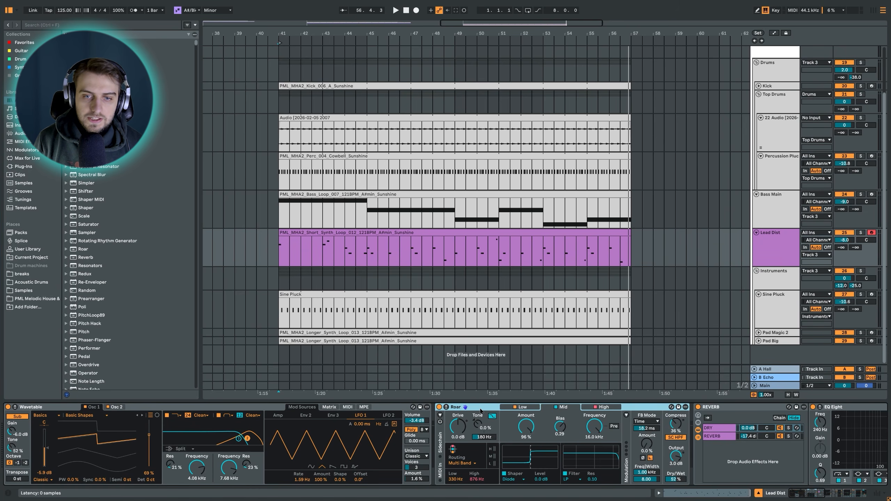
click(856, 494)
shift+click(760, 409)
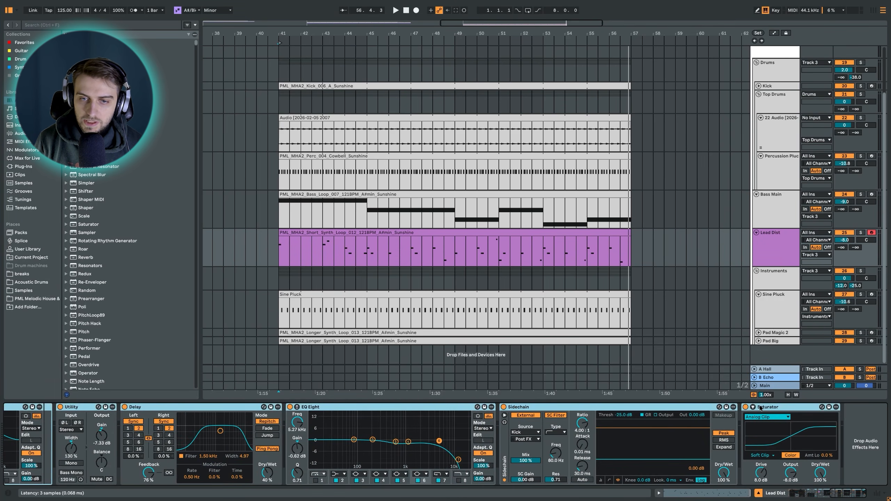
key(0)
double_click(760, 409)
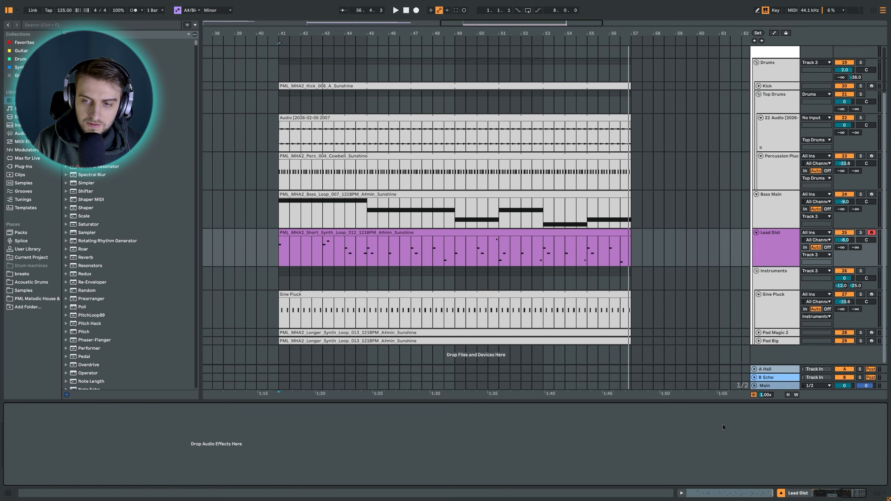
scroll(723, 425, left, 10)
Solo Lead Dist, lower its volume to -12.5 dB, and audition its dry clip from bars 41, 43 and 44
click(447, 233)
key(space)
click(861, 233)
drag(844, 240, 845, 251)
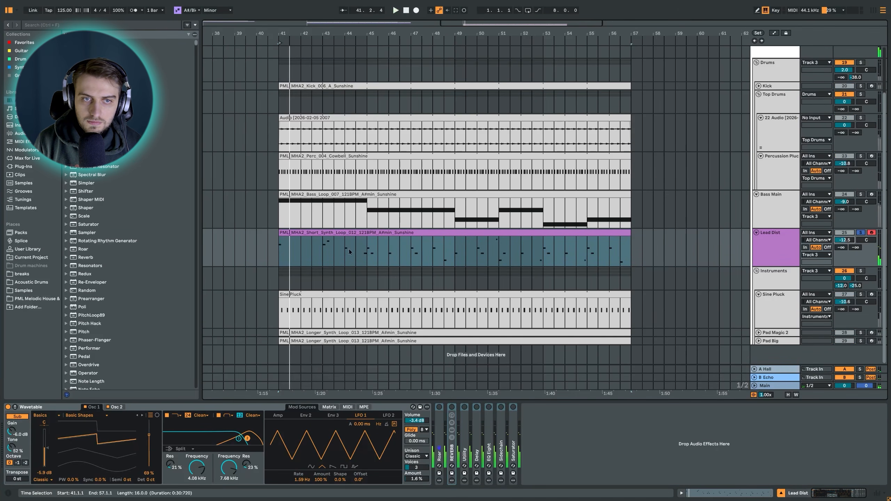
click(323, 253)
click(345, 256)
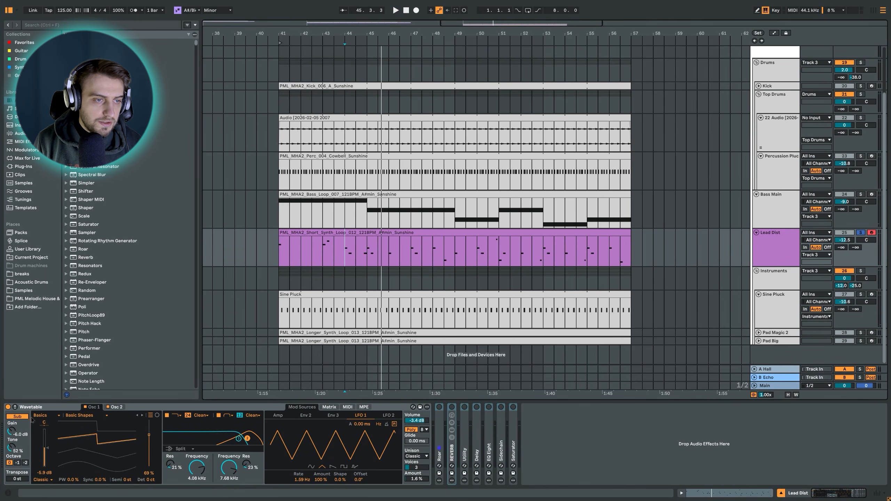
Switch off oscillator 1 in Lead Dist's Wavetable and audition the sub oscillator alone
click(85, 407)
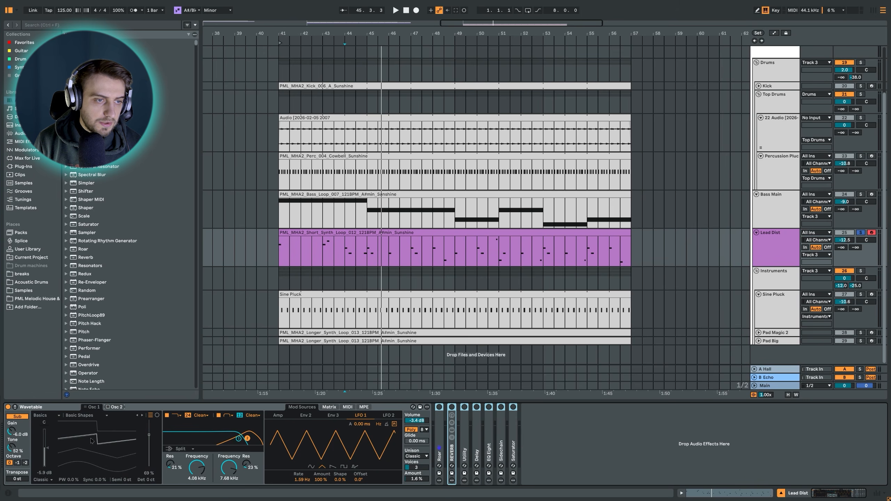
key(space)
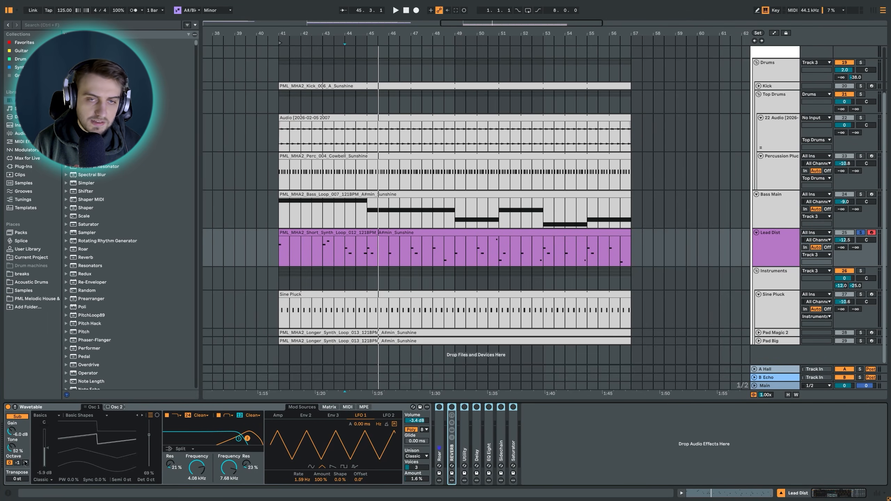
Audition oscillator 1 with the sub, switch on Wavetable's White Noise oscillator 2 and audition it, checking the modulation matrix for pitch modulation
key(space)
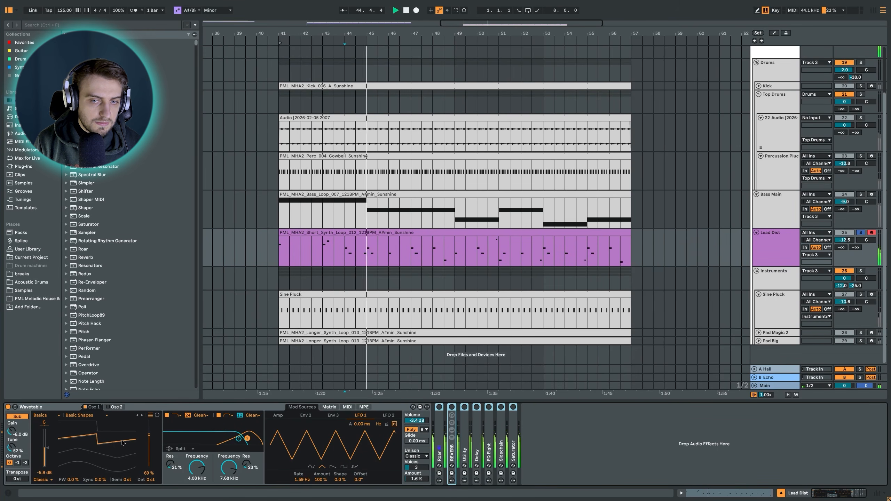
click(112, 408)
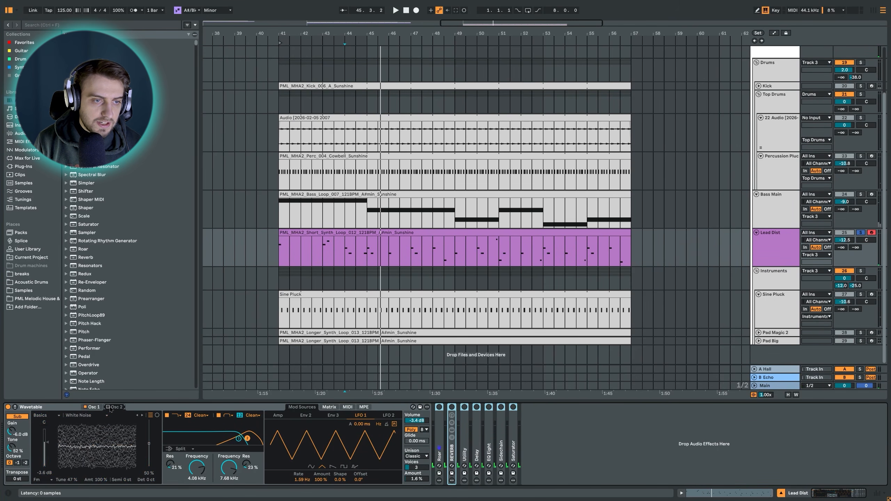
click(108, 408)
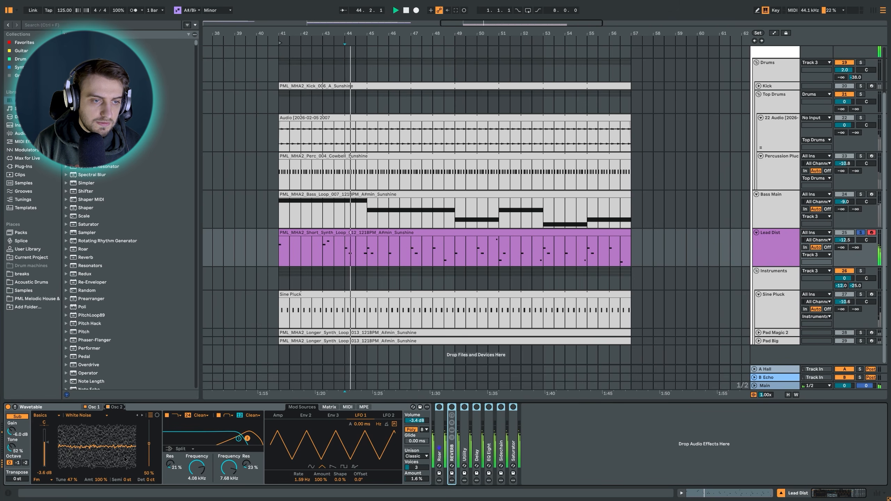
click(332, 408)
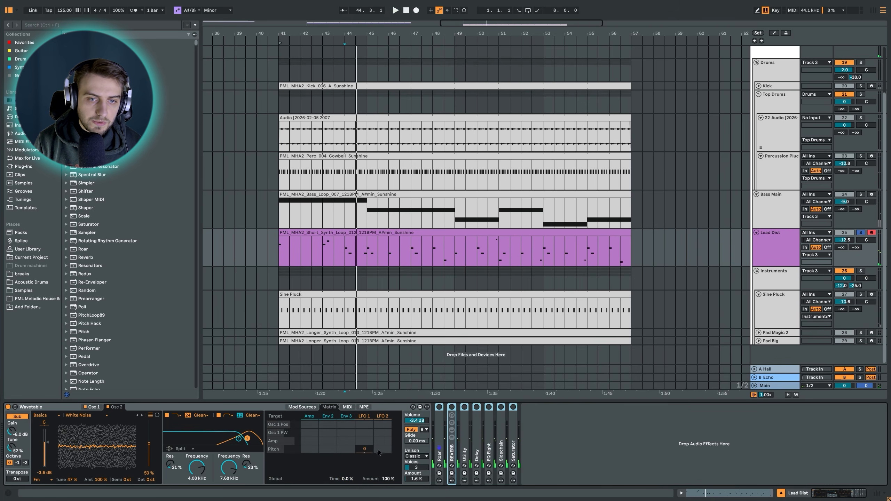
click(302, 407)
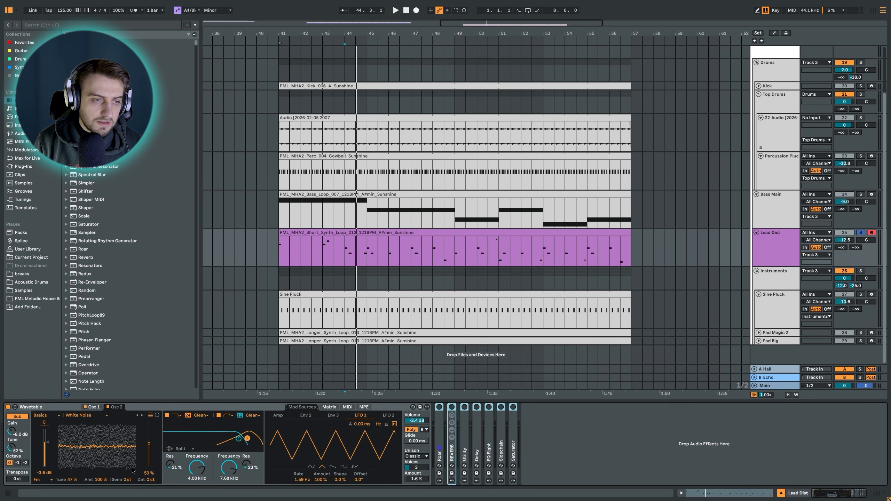
key(space)
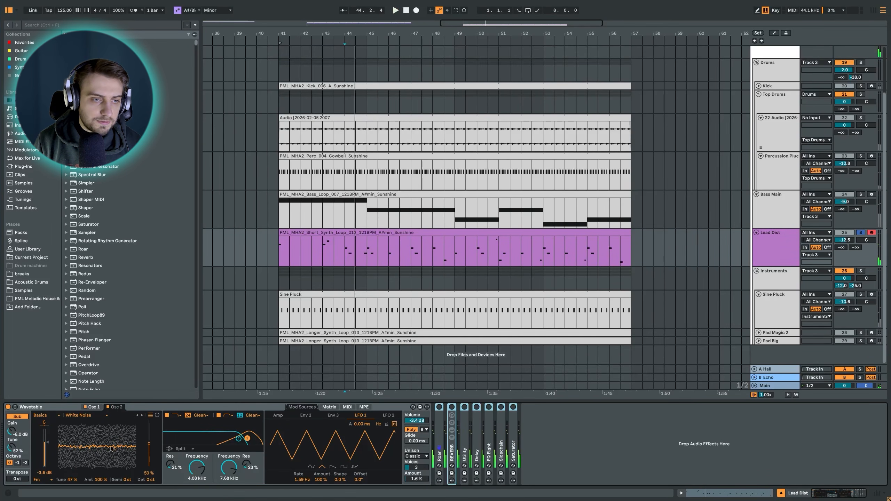
Compare the two oscillators, and switch off oscillator 1 and the sub to audition the white noise alone
click(94, 407)
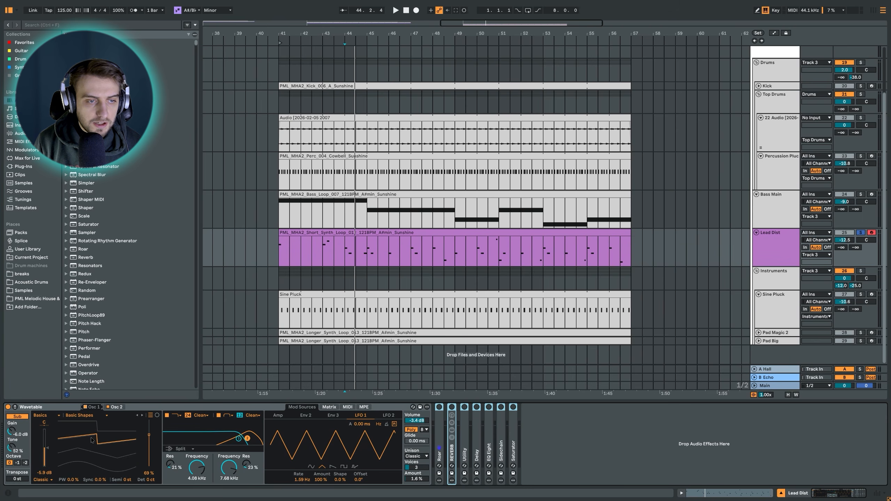
click(118, 408)
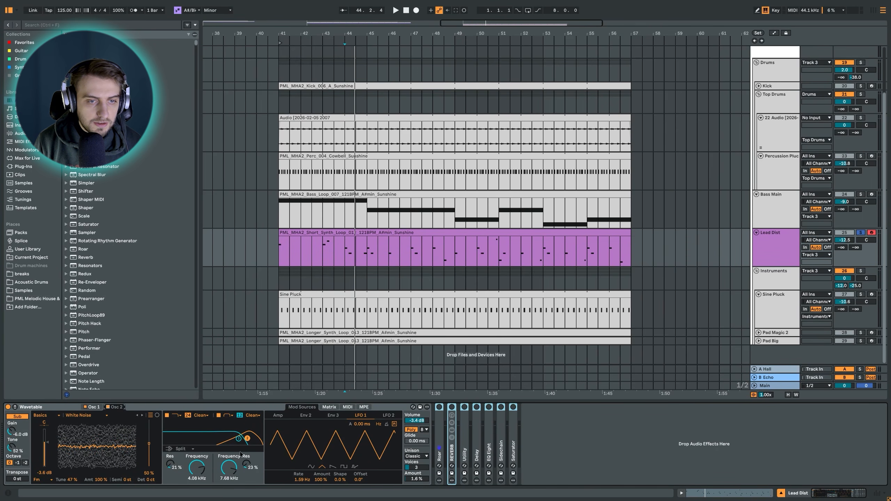
click(85, 408)
click(17, 417)
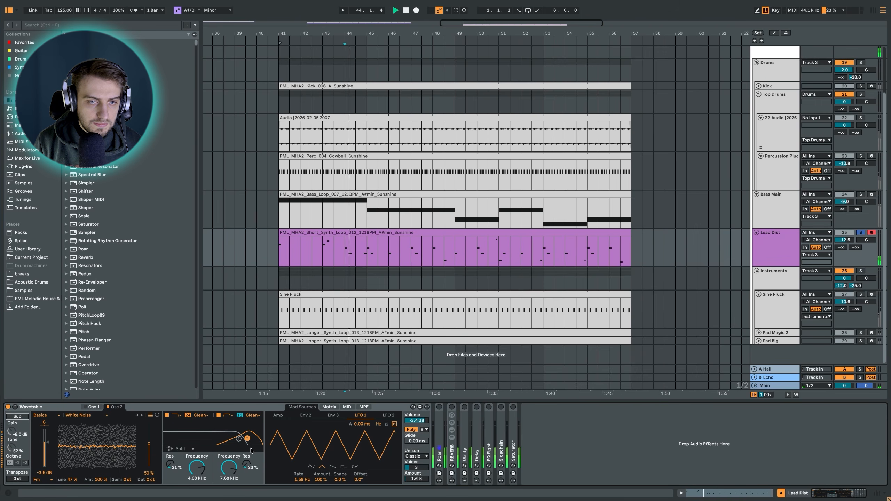
Switch oscillator 1 and the sub back on in Wavetable and audition all sound sources together
click(86, 407)
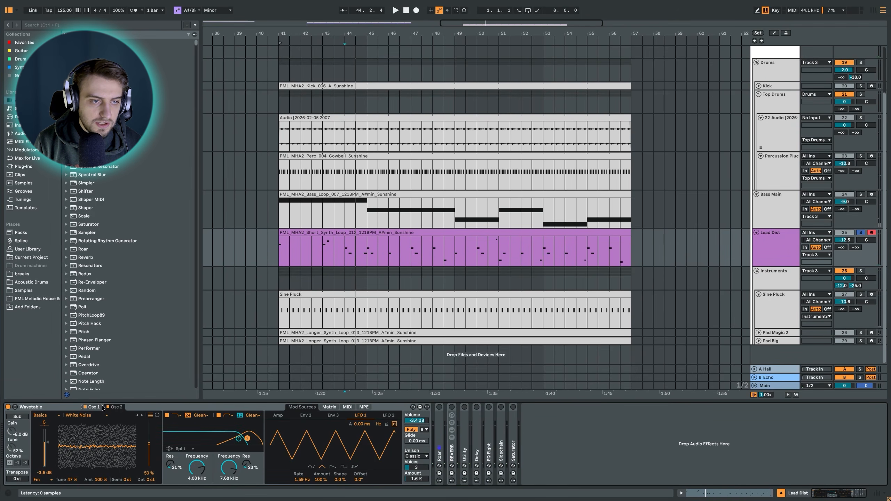
click(87, 409)
click(17, 417)
key(space)
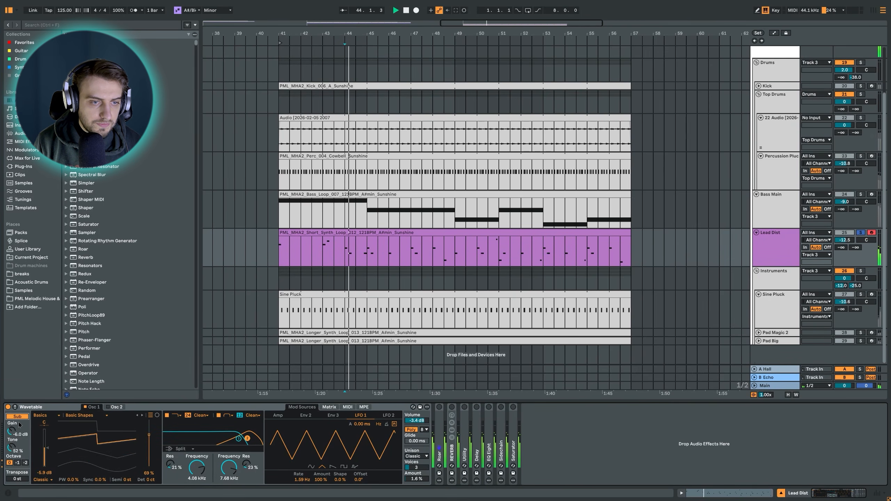
key(space)
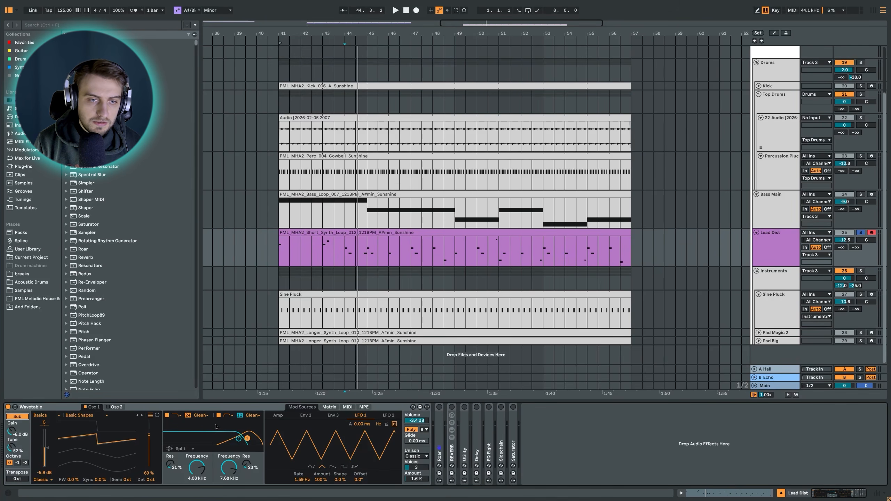
Unfold and switch on Roar, review its Low, Mid and High bands, and lower Lead Dist's volume to about -23 dB
click(329, 407)
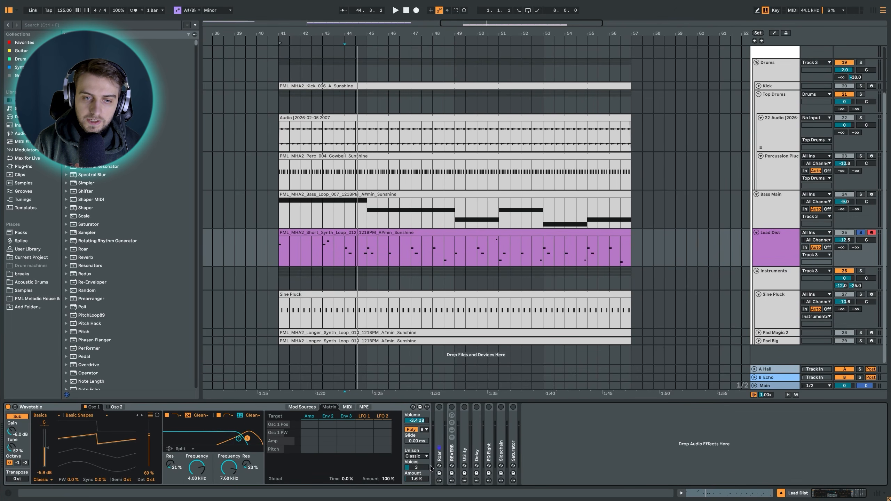
double_click(439, 410)
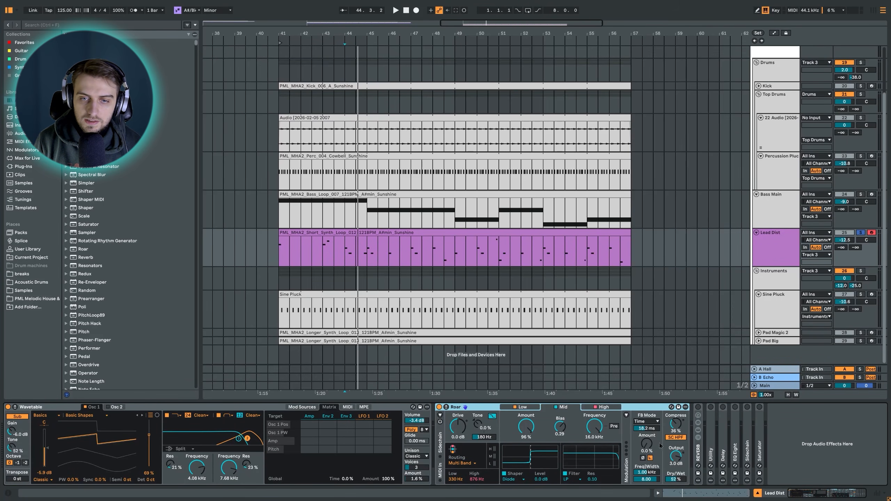
click(534, 407)
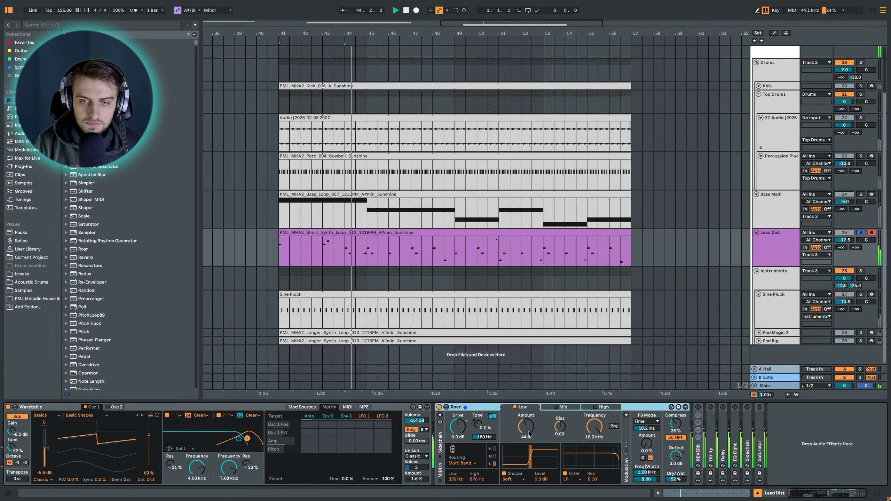
click(568, 408)
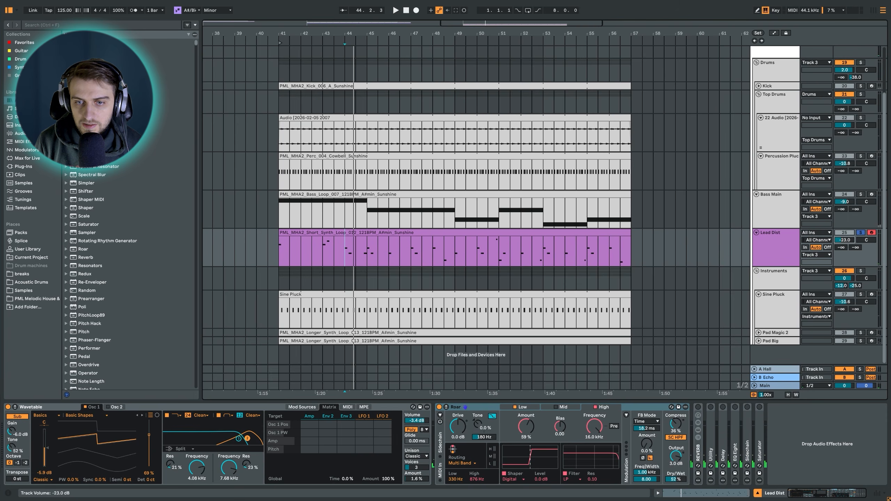
Audition only Roar's Mid band at 100% wet, and restore the Low and High bands with Dry/Wet at 52%
click(555, 408)
click(555, 408)
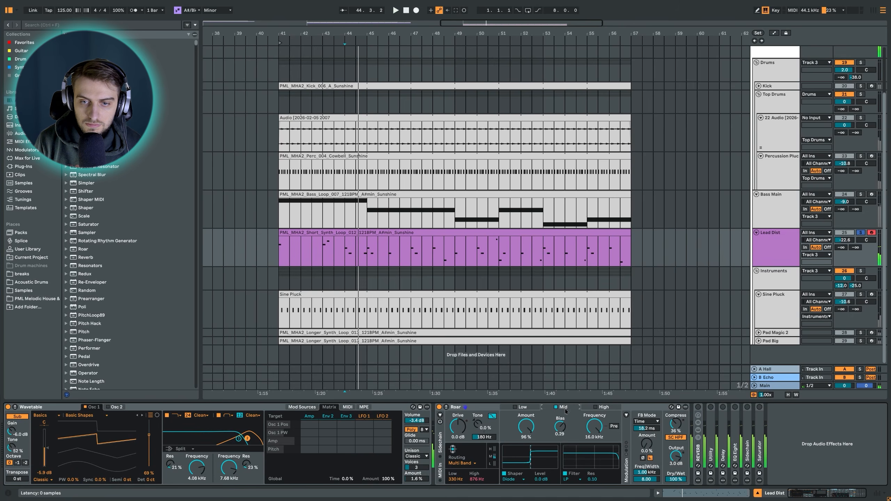
key(space)
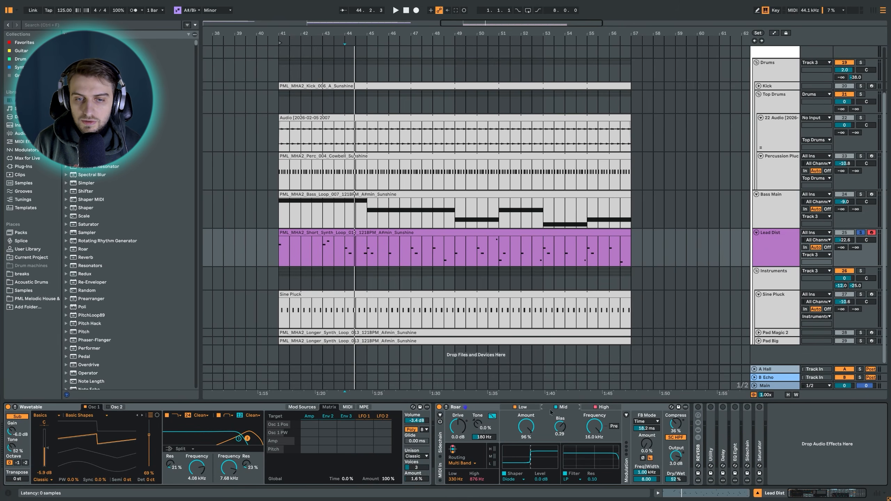
click(677, 480)
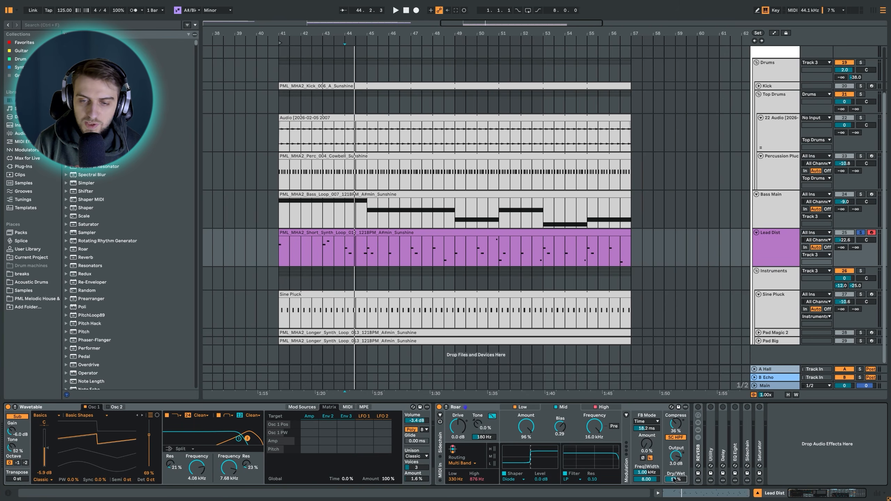
Audition Lead Dist through Roar and Reverb, and set the Reverb's Dry/Wet to 15%
key(space)
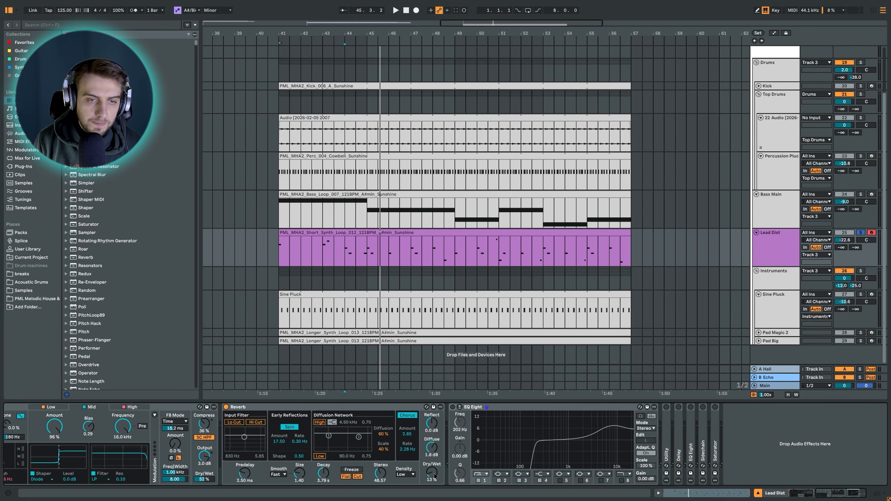
key(space)
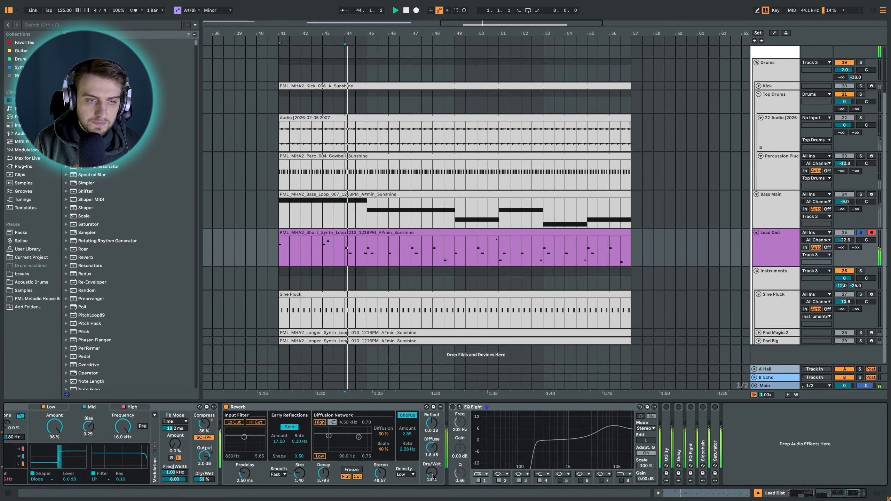
drag(436, 476, 435, 474)
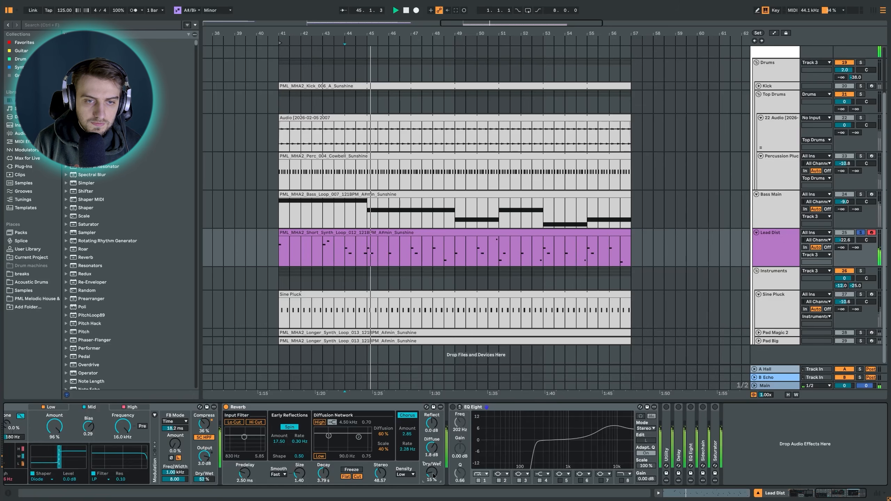
key(space)
Switch on the EQ Eight following the Reverb, audition it, and unfold Utility with its 130% width
click(453, 407)
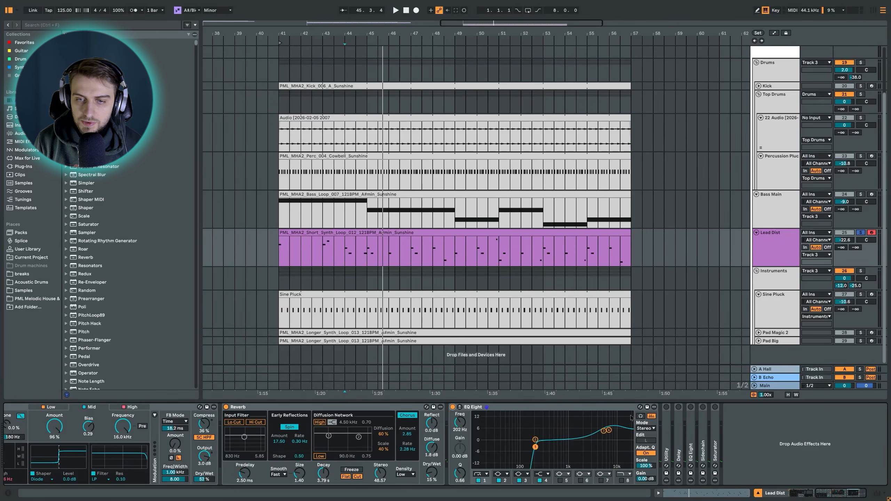
key(space)
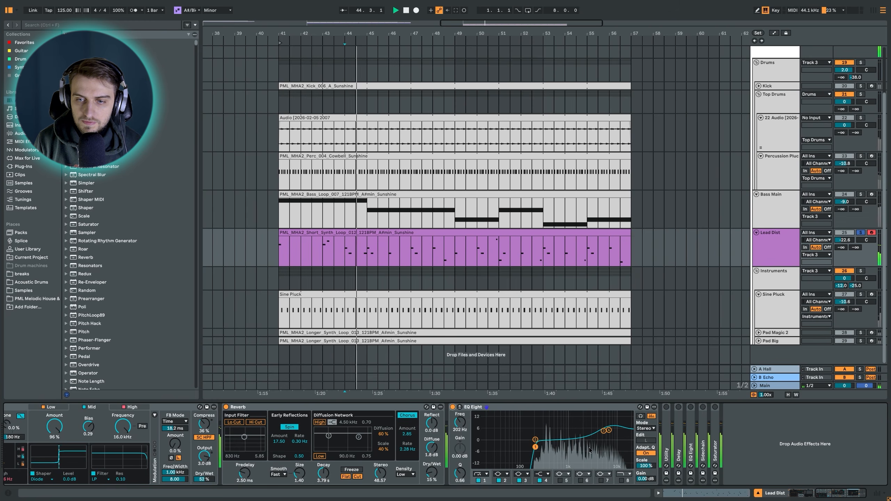
double_click(666, 443)
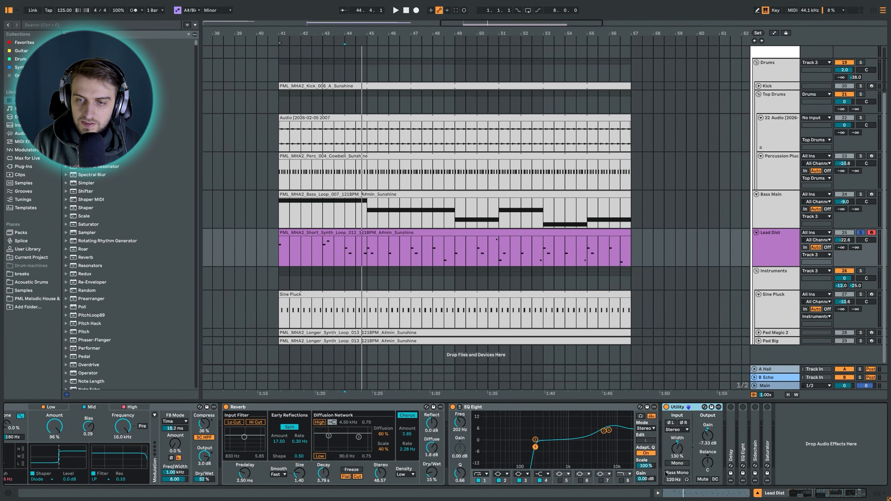
Unfold and switch on the ping-pong Delay and the second EQ Eight, and audition Lead Dist through them
double_click(737, 428)
drag(820, 498, 842, 499)
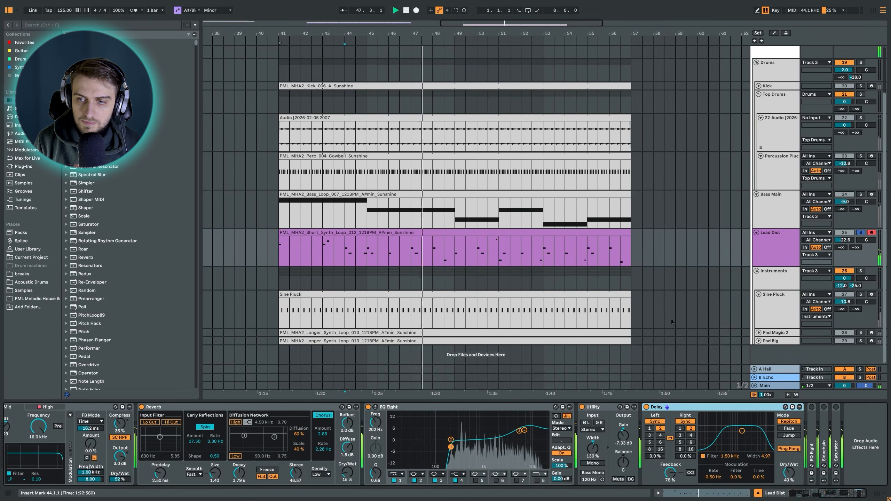
key(space)
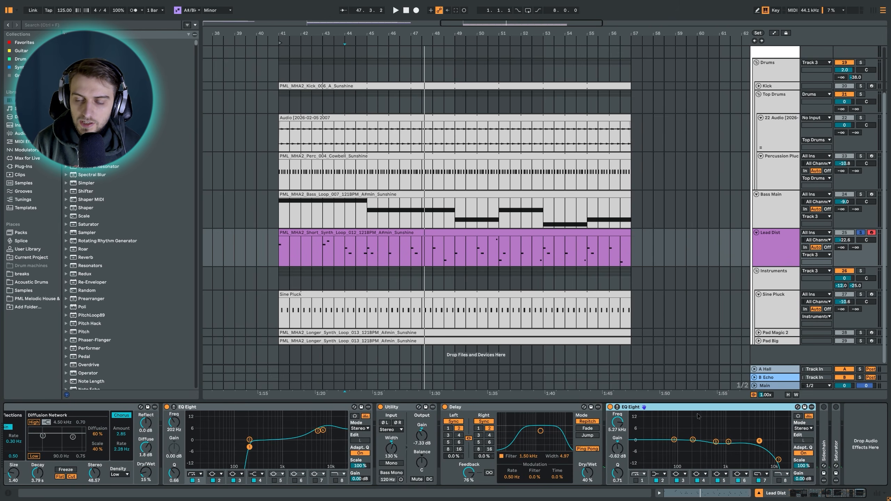
key(space)
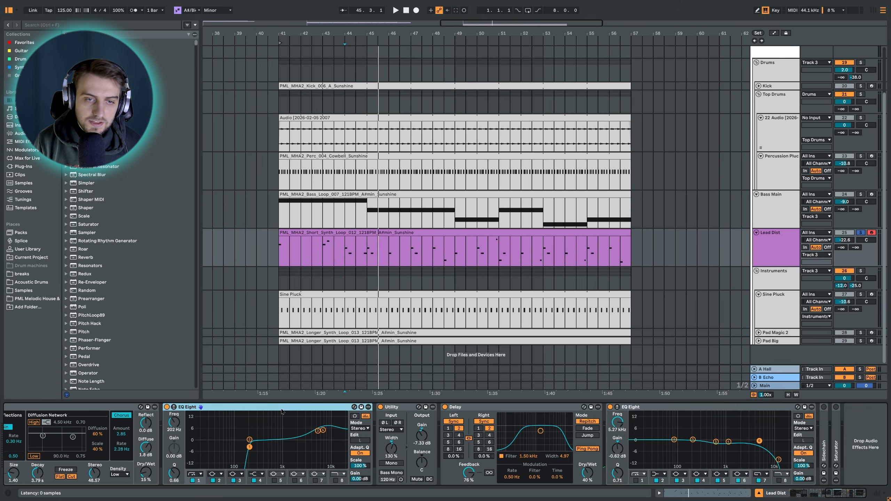
Change the 5.74 kHz band of the first EQ Eight to a high-cut filter, and fold both EQ Eights
click(326, 410)
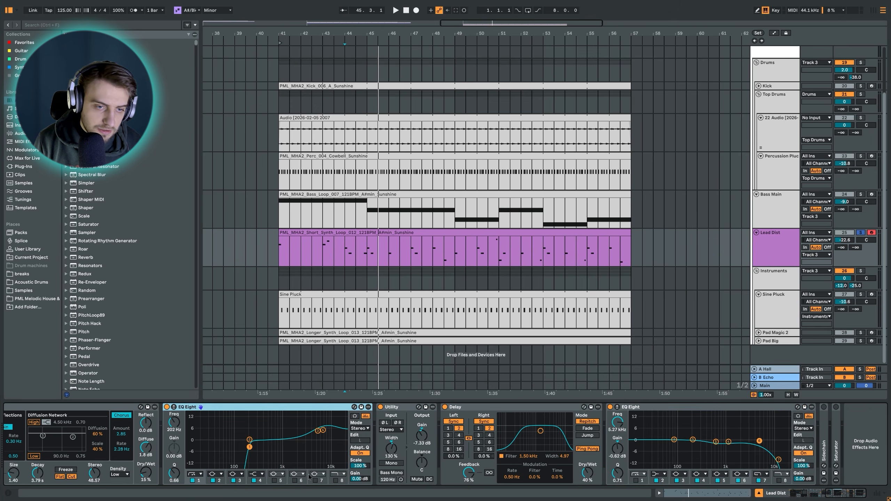
click(241, 475)
click(240, 461)
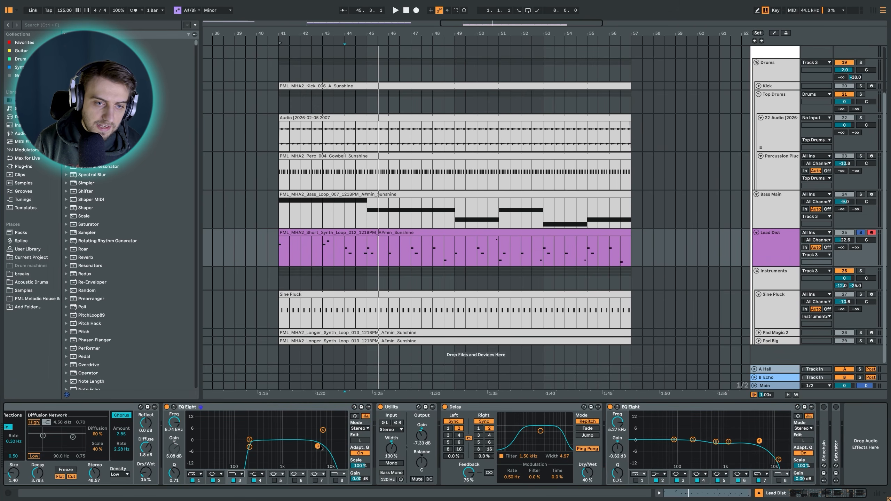
drag(319, 447, 319, 447)
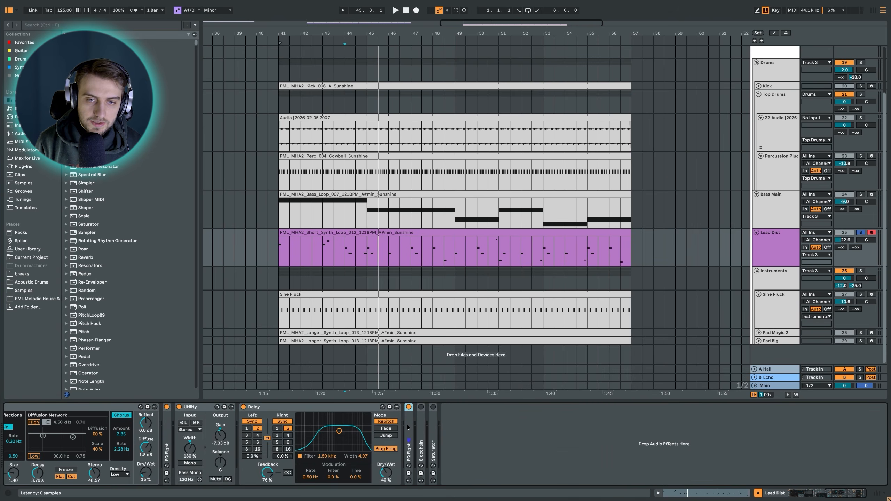
double_click(407, 426)
double_click(168, 429)
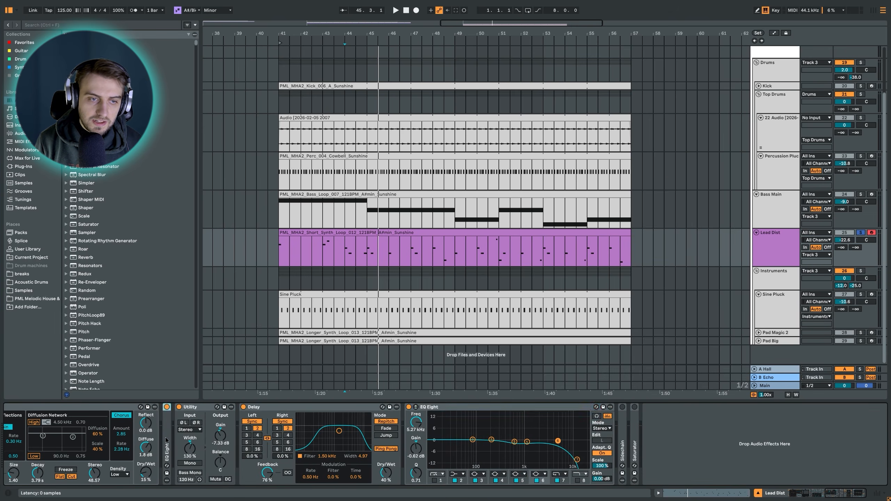
double_click(226, 409)
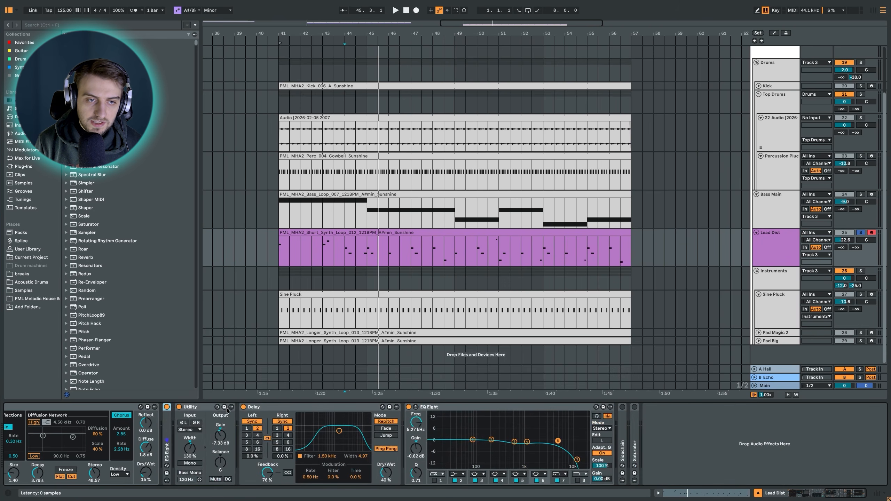
double_click(435, 409)
Unfold and switch on the kick-driven Sidechain compressor and the Analog Clip Saturator at the end of the chain
double_click(422, 418)
click(664, 426)
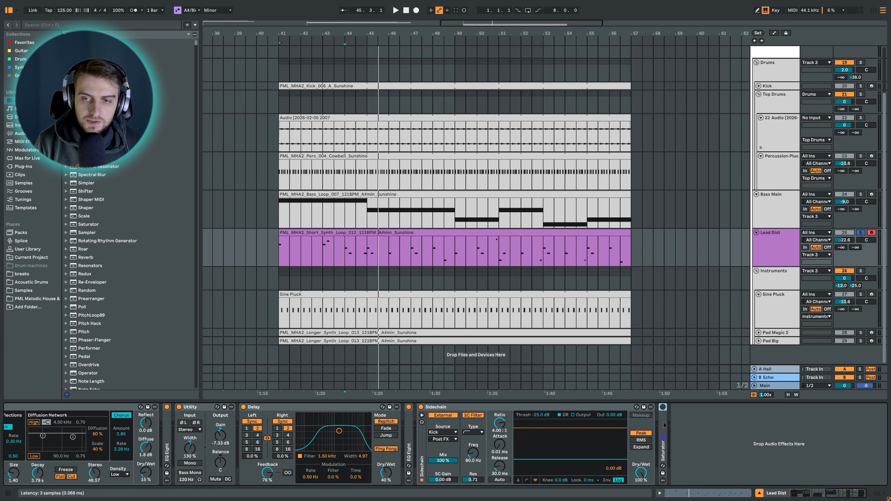
double_click(665, 421)
Raise Lead Dist's volume to -10.1 dB, unsolo it, and play the full Track 3 arrangement from bar 41
key(space)
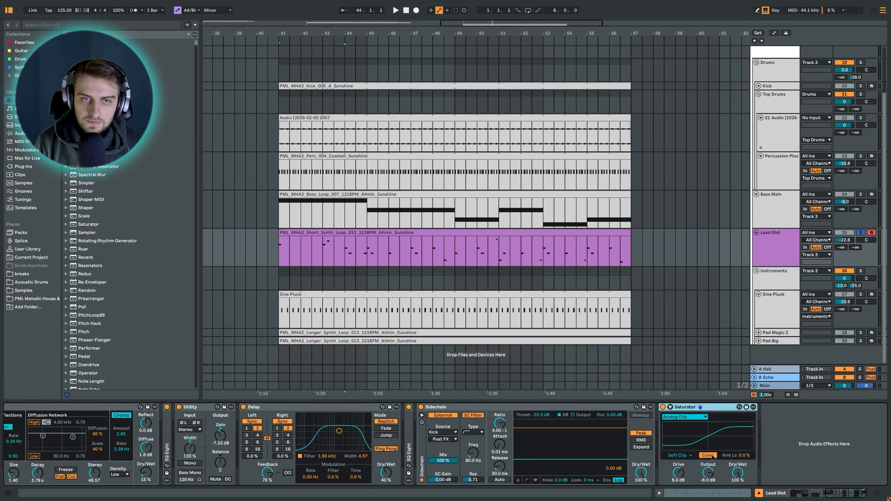
drag(844, 240, 845, 231)
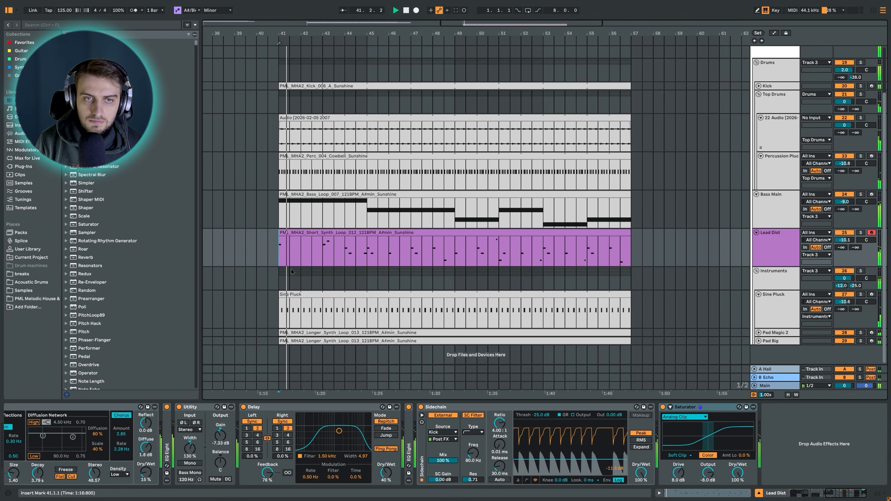